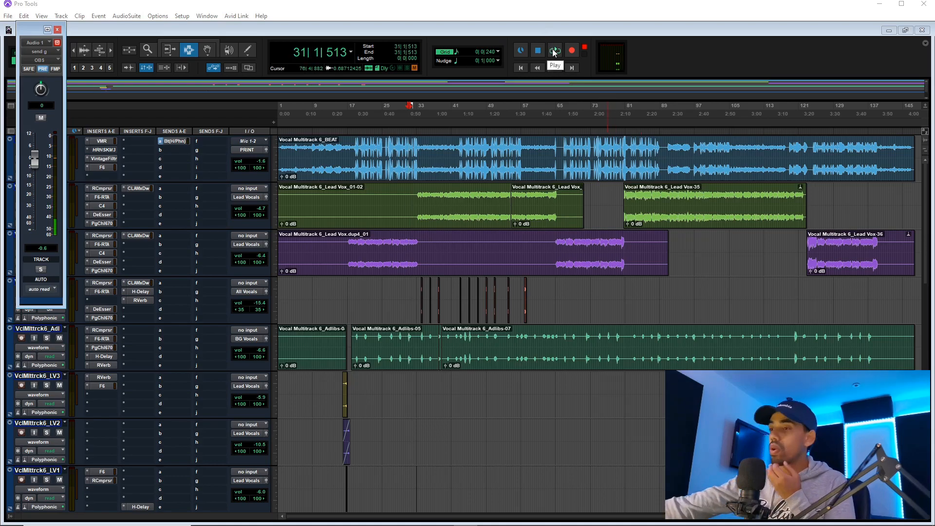
Step: Play back the full mix from bar 31 and stop it
{"action": "left_click", "coordinate": [554, 51]}
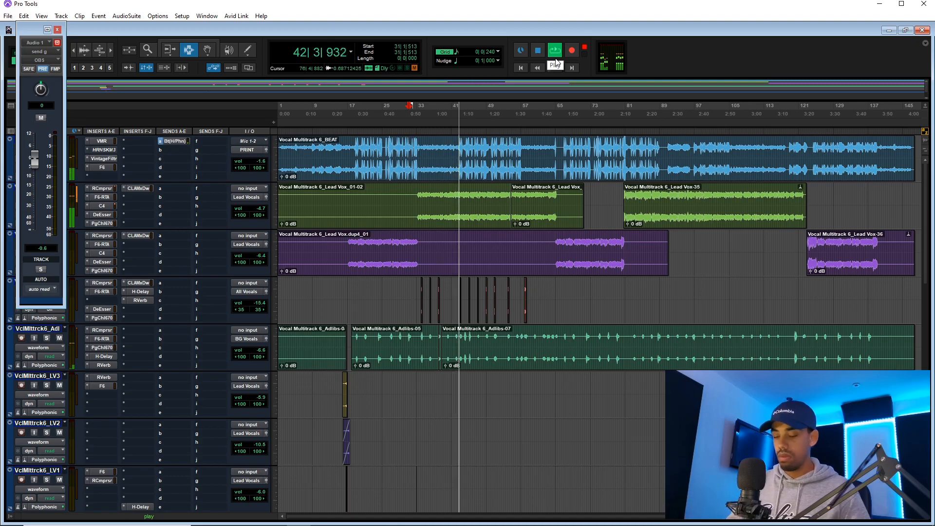
{"action": "key", "text": "space"}
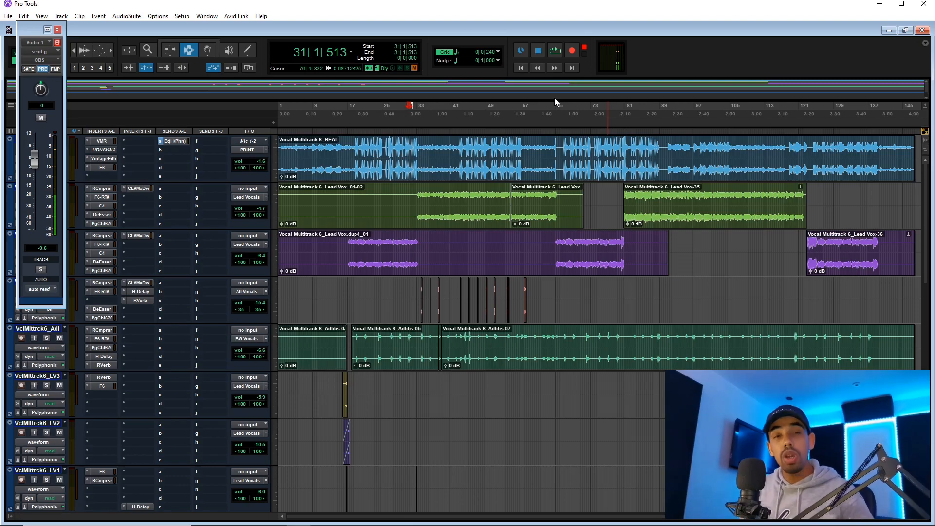
Step: Bypass all inserts on the LeadVocals bus and the LdV track, and place the playback start at bar 32
{"action": "key", "text": "ctrl+equal"}
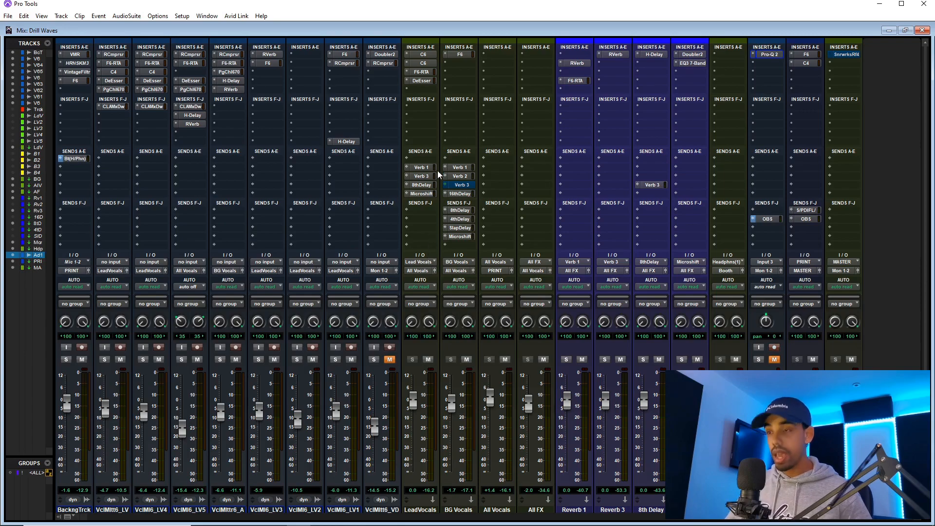
{"action": "left_click", "coordinate": [431, 53], "text": "ctrl+shift"}
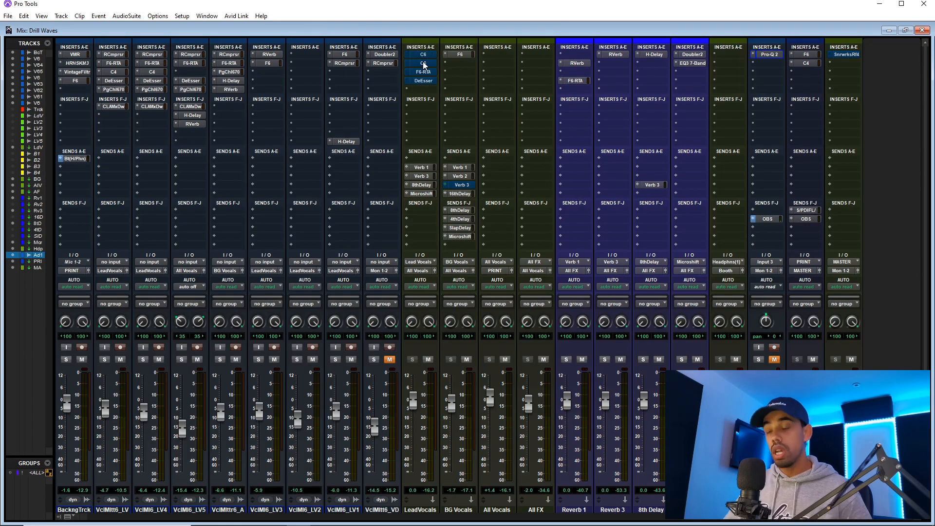
{"action": "key", "text": "ctrl+equal"}
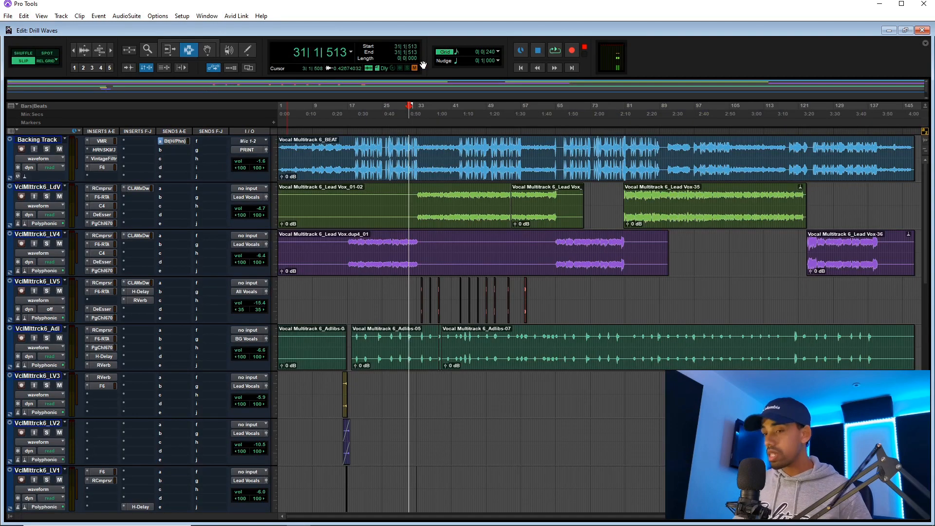
{"action": "left_click", "coordinate": [97, 197], "text": "ctrl+shift"}
{"action": "left_click", "coordinate": [413, 132]}
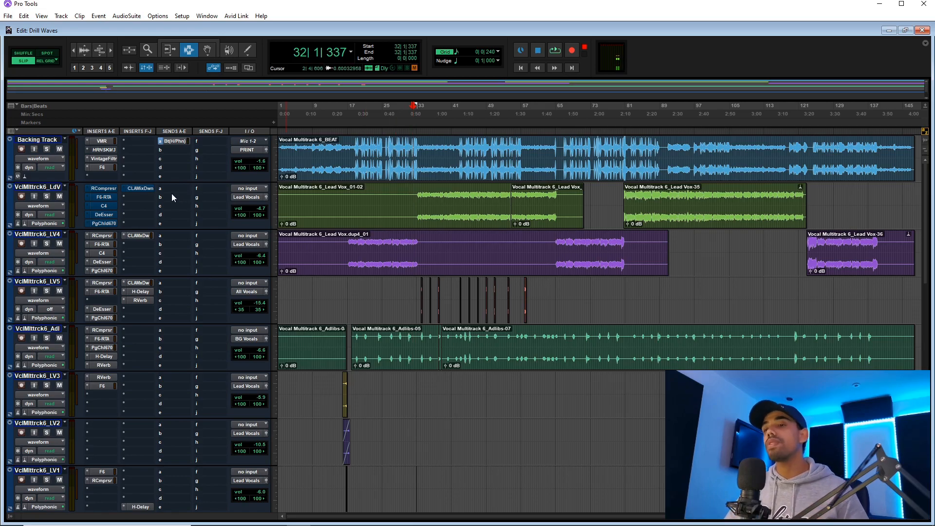
Step: Mute the Verb 1, Verb 3, 8thDelay and Microshift sends on the LeadVocals bus
{"action": "key", "text": "ctrl+equal"}
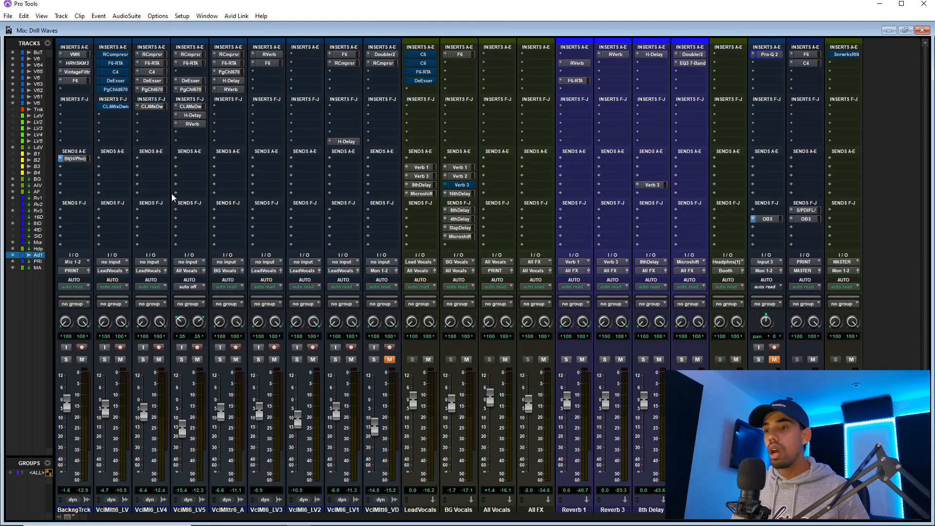
{"action": "left_click", "coordinate": [426, 169], "text": "ctrl+super"}
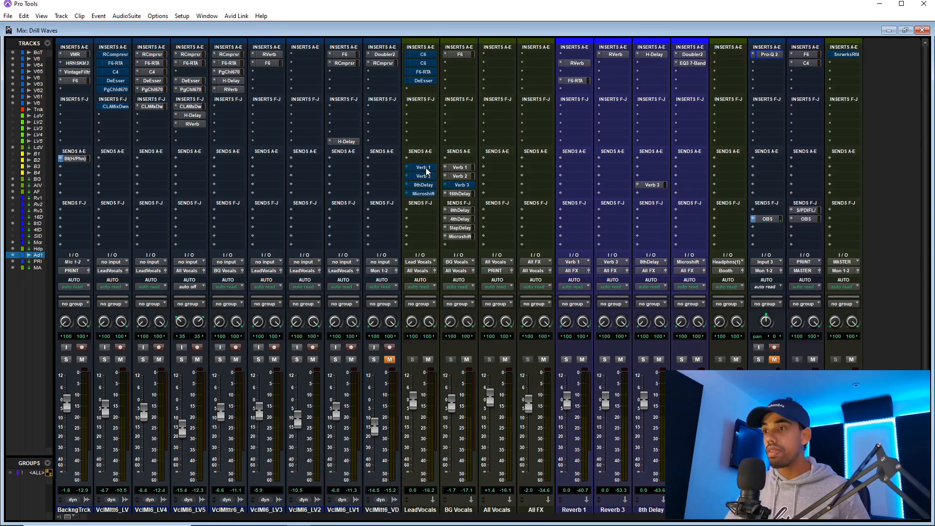
{"action": "key", "text": "ctrl+equal"}
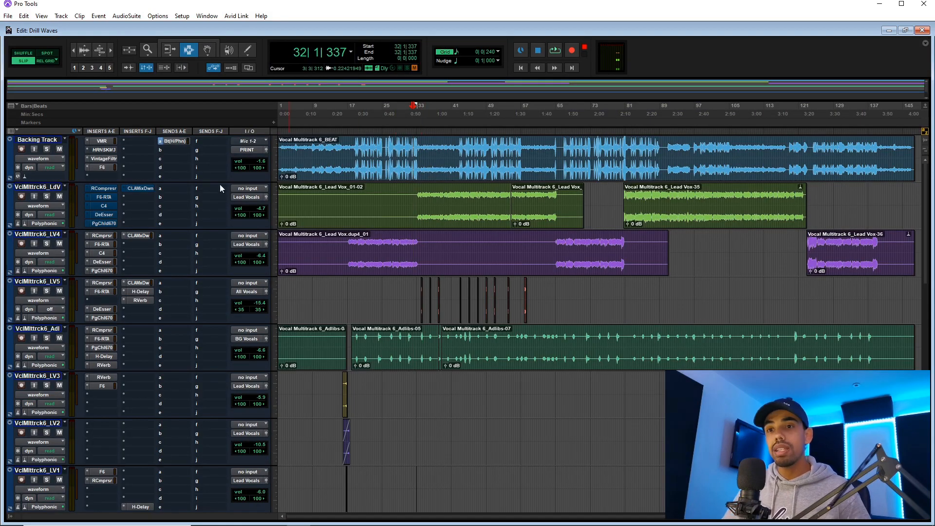
Step: Open the LdV track's RCompressor with bypass off and audition its compression from bar 33
{"action": "left_click", "coordinate": [101, 189]}
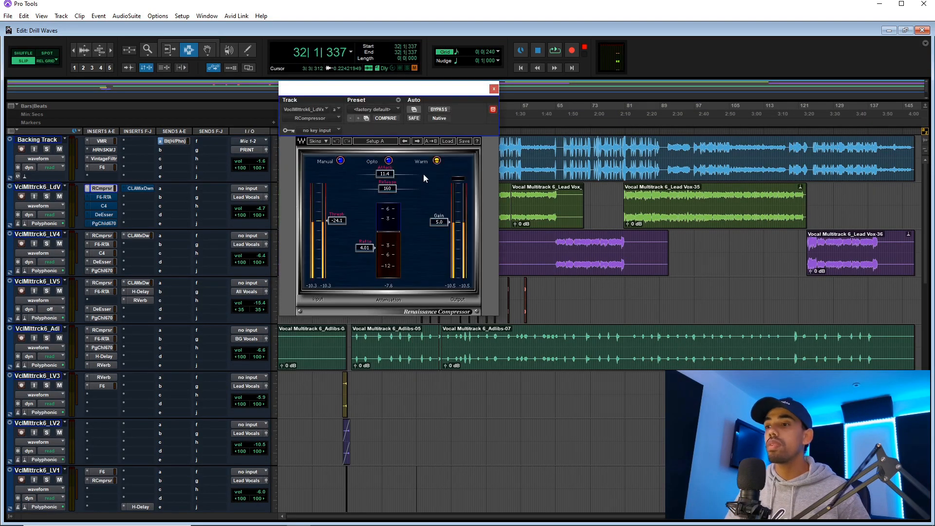
{"action": "left_click_drag", "start_coordinate": [417, 91], "coordinate": [705, 187]}
{"action": "key", "text": "space"}
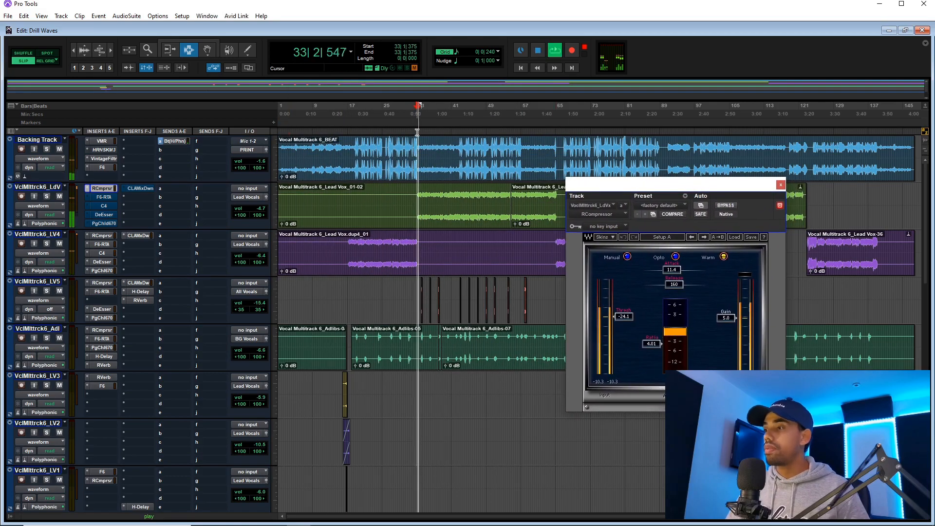
{"action": "left_click_drag", "start_coordinate": [620, 190], "coordinate": [551, 167]}
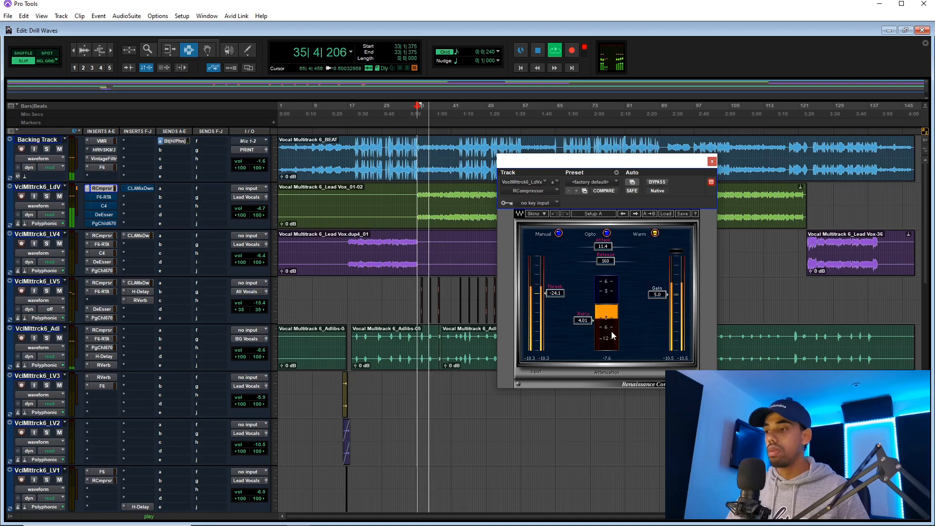
{"action": "key", "text": "space"}
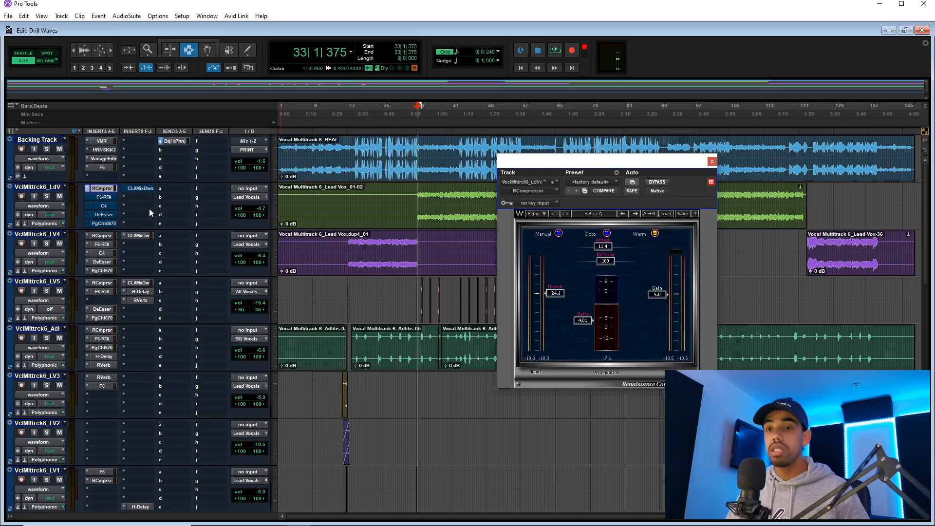
Step: Open the LdV track's F6-RTA equalizer, select band 2, turn bypass off and audition the EQ
{"action": "left_click", "coordinate": [101, 197]}
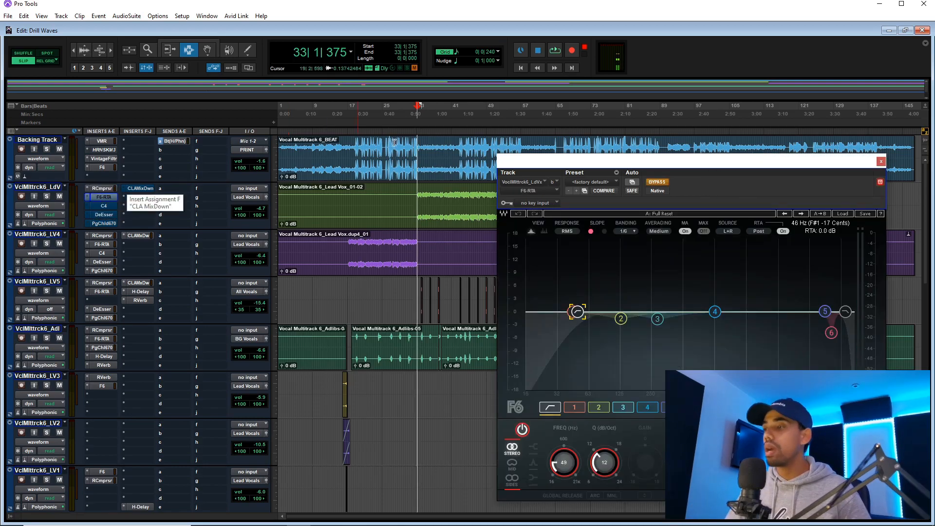
{"action": "left_click_drag", "start_coordinate": [600, 170], "coordinate": [424, 168]}
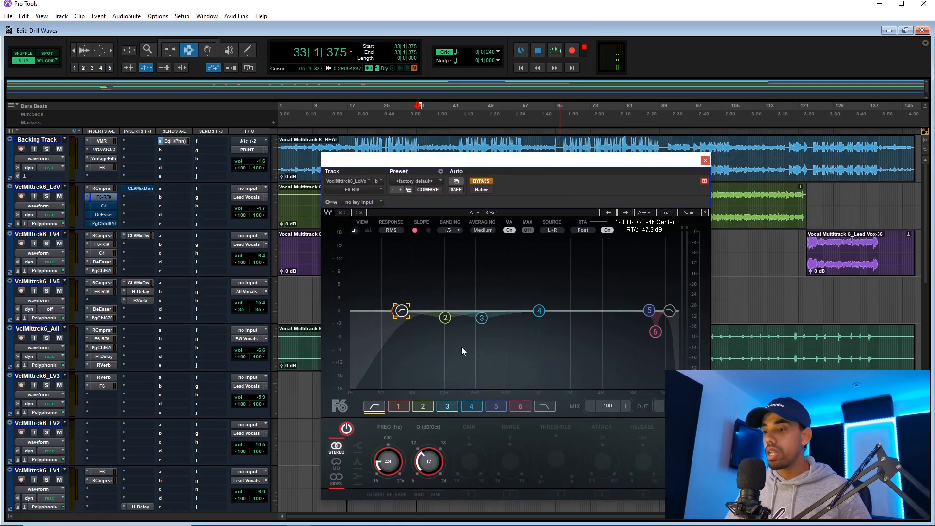
{"action": "left_click", "coordinate": [446, 317]}
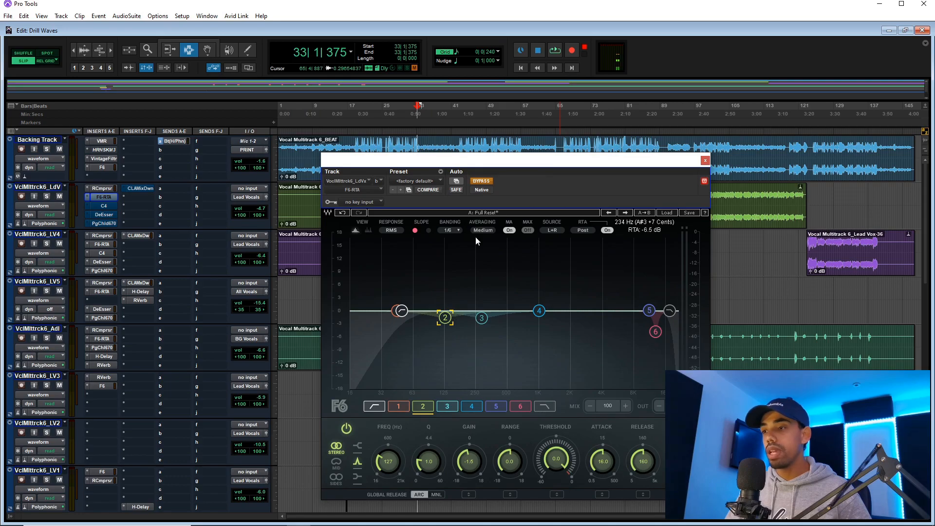
{"action": "left_click", "coordinate": [483, 182]}
{"action": "key", "text": "space"}
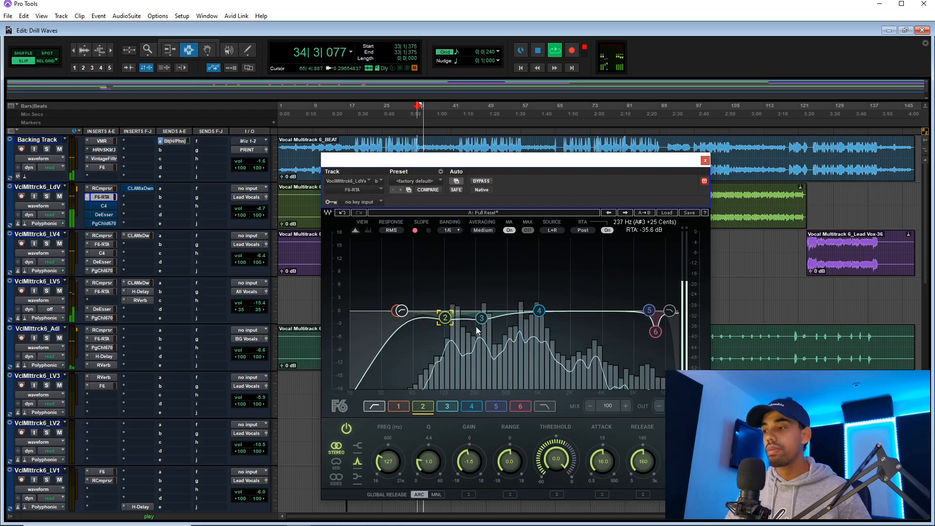
{"action": "key", "text": "space"}
Step: Select band 6 of the F6-RTA, audition the high-frequency cut and close the equalizer
{"action": "left_click", "coordinate": [657, 330]}
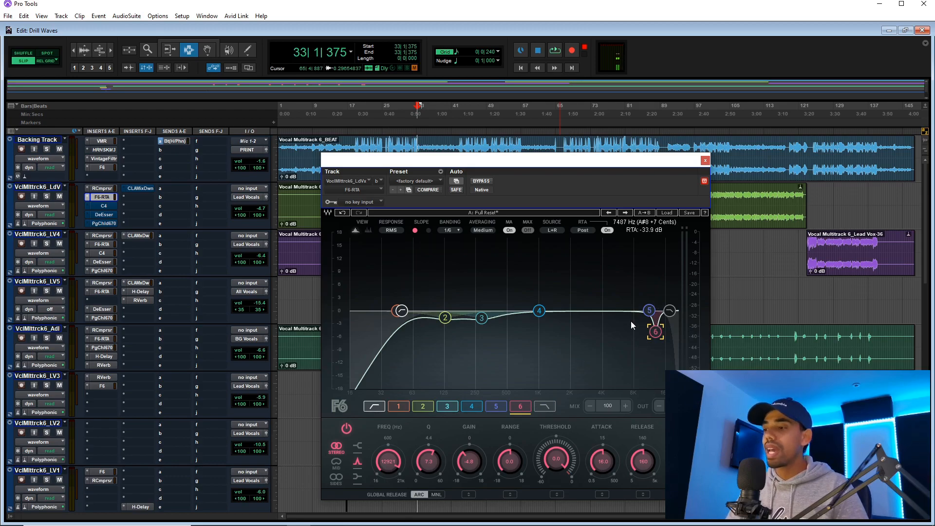
{"action": "key", "text": "space"}
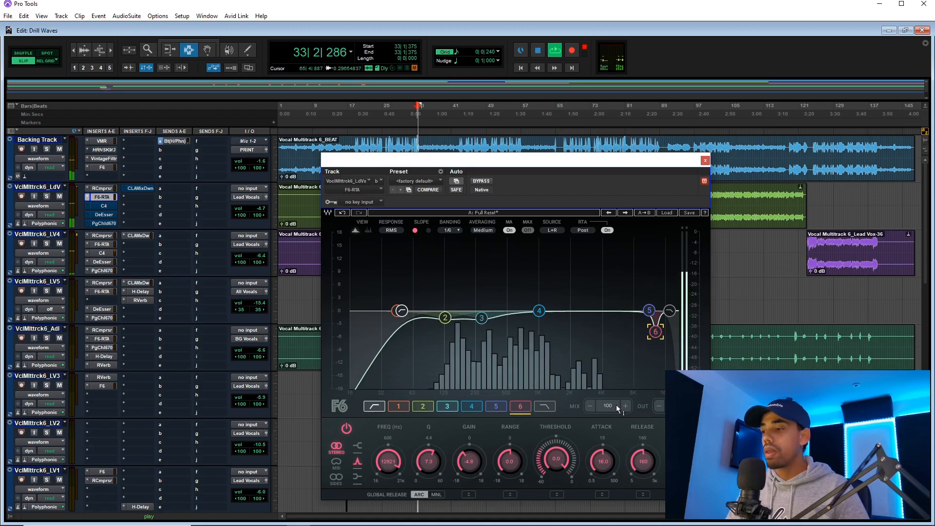
{"action": "key", "text": "space"}
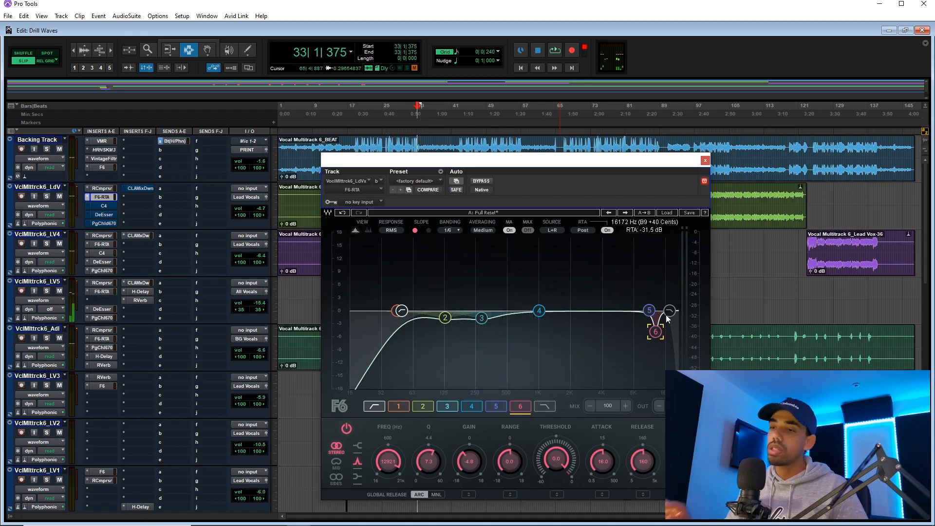
{"action": "left_click", "coordinate": [102, 196]}
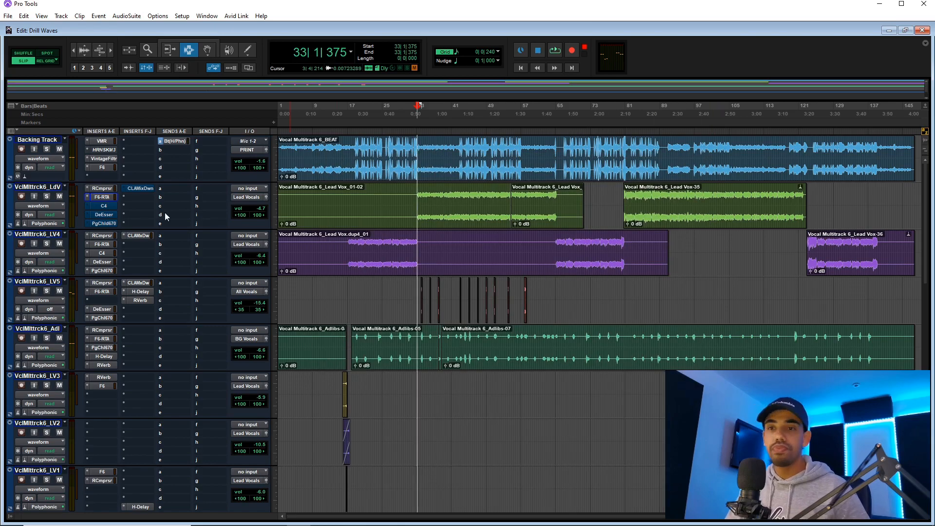
Step: Open the LdV track's C4 multiband processor, turn bypass off and audition its effect on the vocal
{"action": "left_click", "coordinate": [105, 205]}
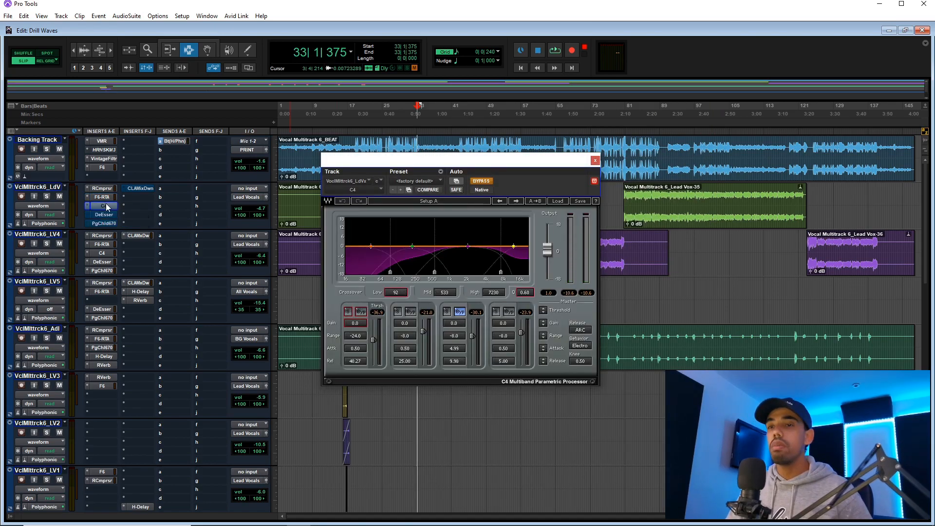
{"action": "left_click_drag", "start_coordinate": [497, 165], "coordinate": [521, 172]}
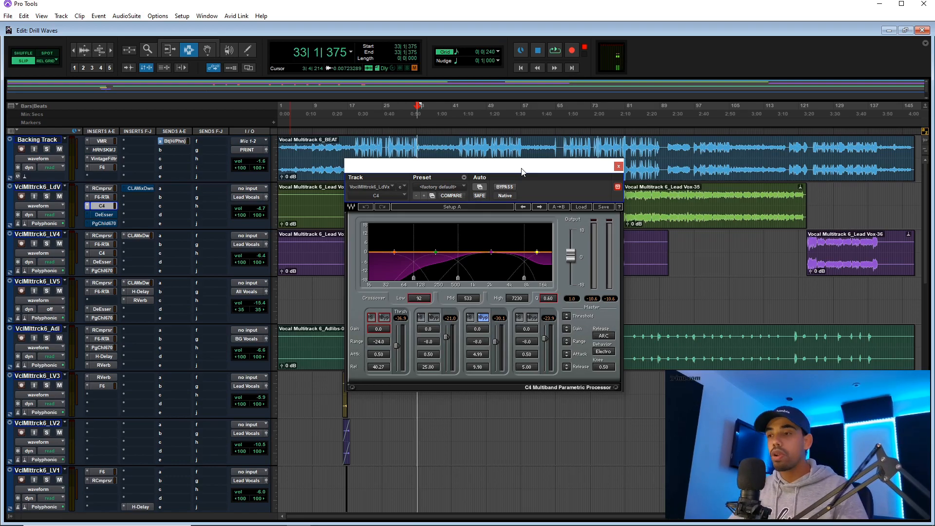
{"action": "left_click_drag", "start_coordinate": [521, 172], "coordinate": [549, 184]}
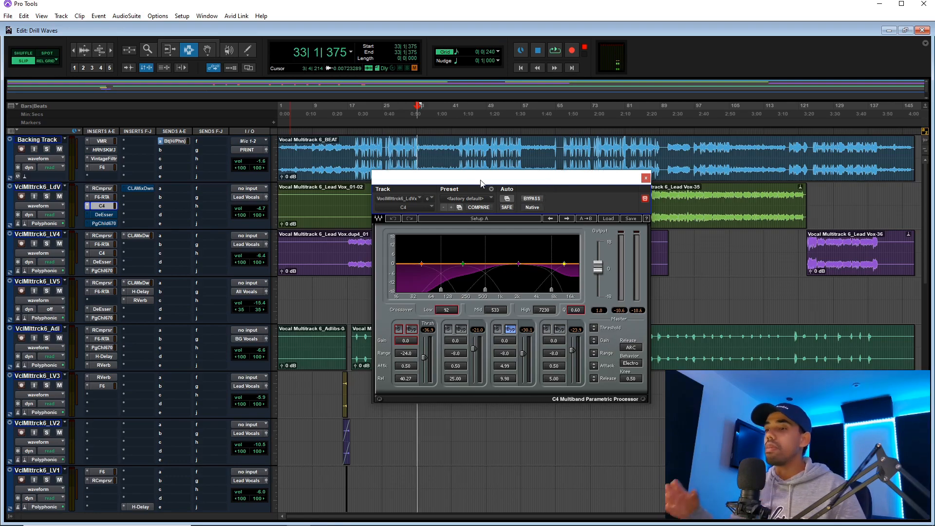
{"action": "left_click_drag", "start_coordinate": [480, 183], "coordinate": [524, 168]}
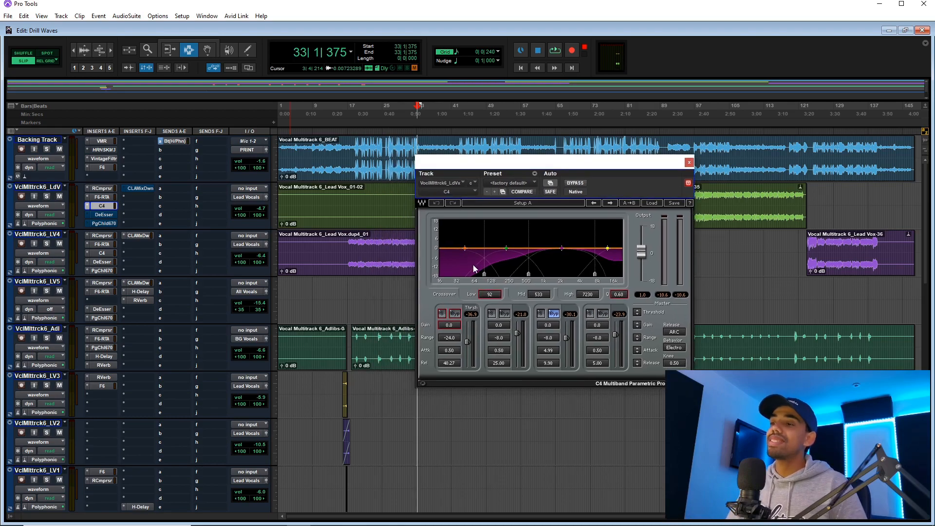
{"action": "left_click_drag", "start_coordinate": [530, 169], "coordinate": [494, 169]}
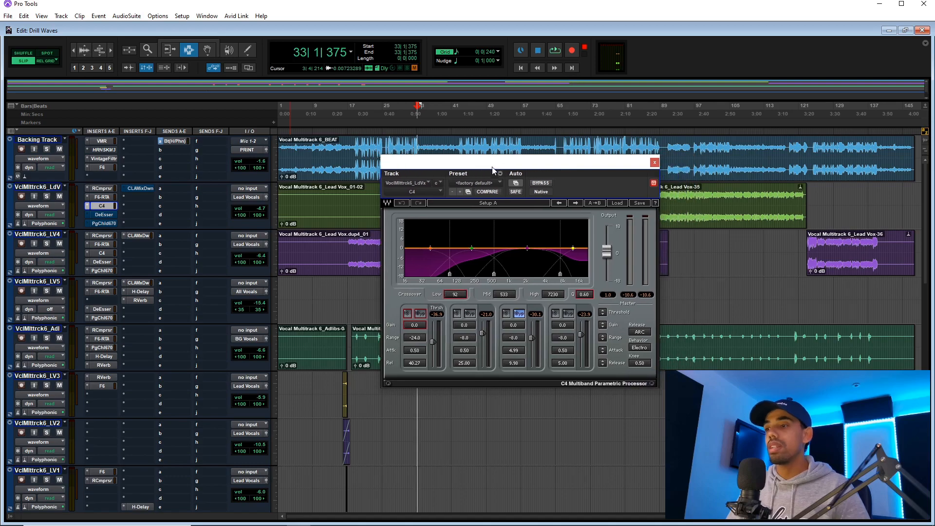
{"action": "key", "text": "space"}
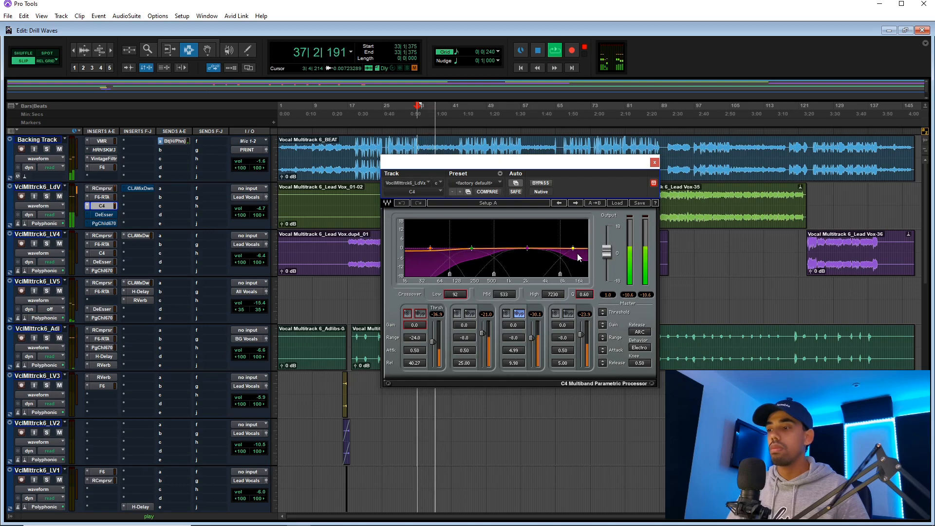
{"action": "key", "text": "space"}
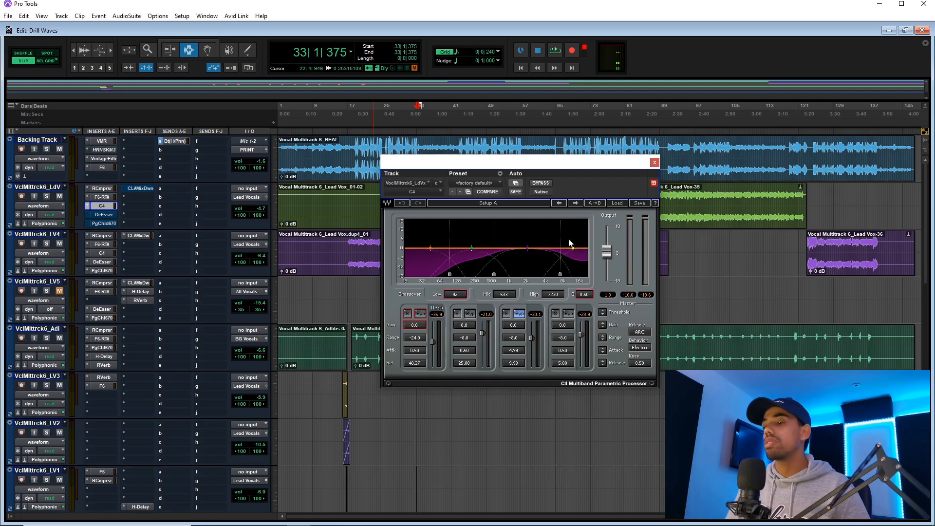
Step: Open the LdV track's DeEsser and turn its bypass off
{"action": "left_click_drag", "start_coordinate": [573, 158], "coordinate": [680, 162]}
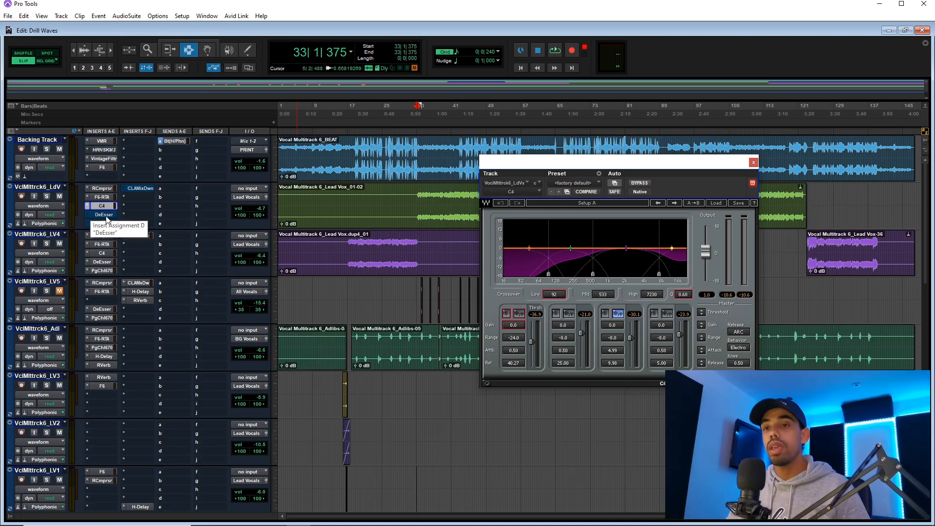
{"action": "left_click", "coordinate": [105, 215]}
{"action": "left_click_drag", "start_coordinate": [554, 172], "coordinate": [437, 122]}
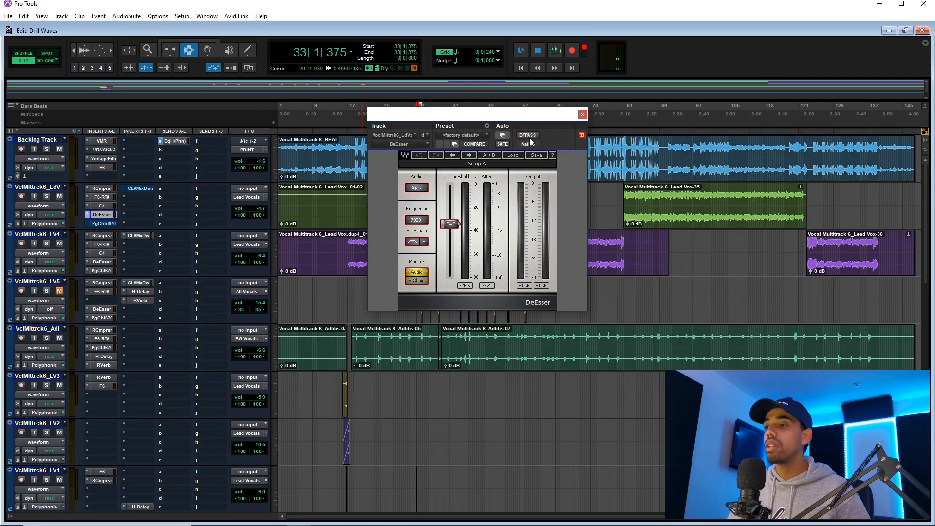
{"action": "left_click_drag", "start_coordinate": [521, 121], "coordinate": [524, 145]}
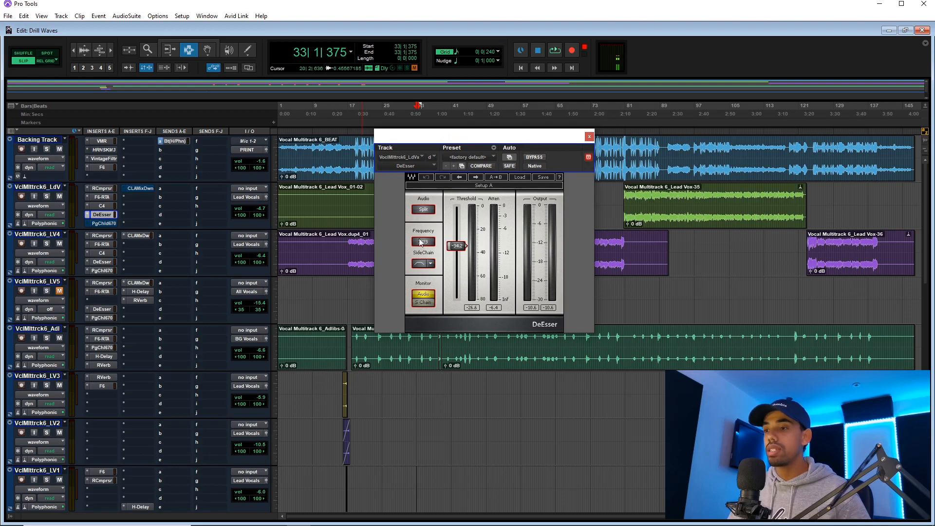
Step: Set the DeEsser's threshold to -35.0 during playback, close the plugin and stop playback
{"action": "key", "text": "space"}
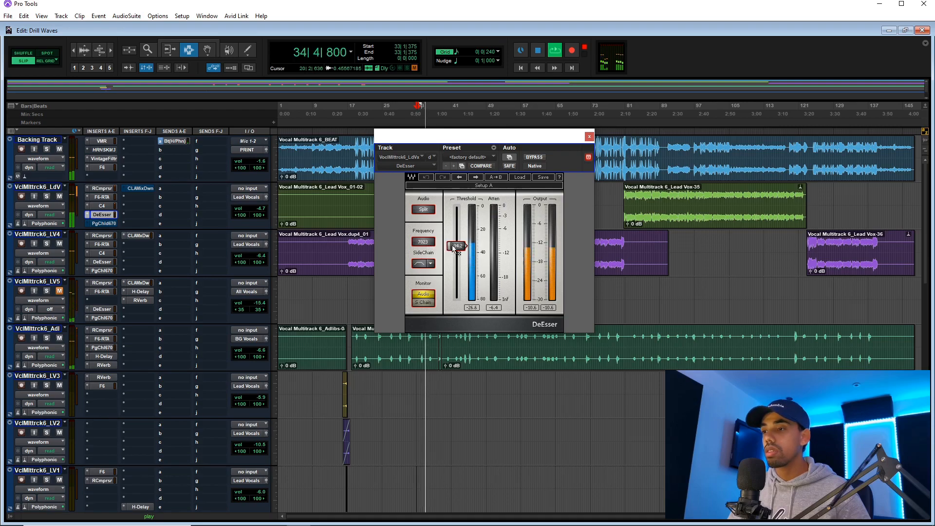
{"action": "left_click_drag", "start_coordinate": [457, 247], "coordinate": [457, 248]}
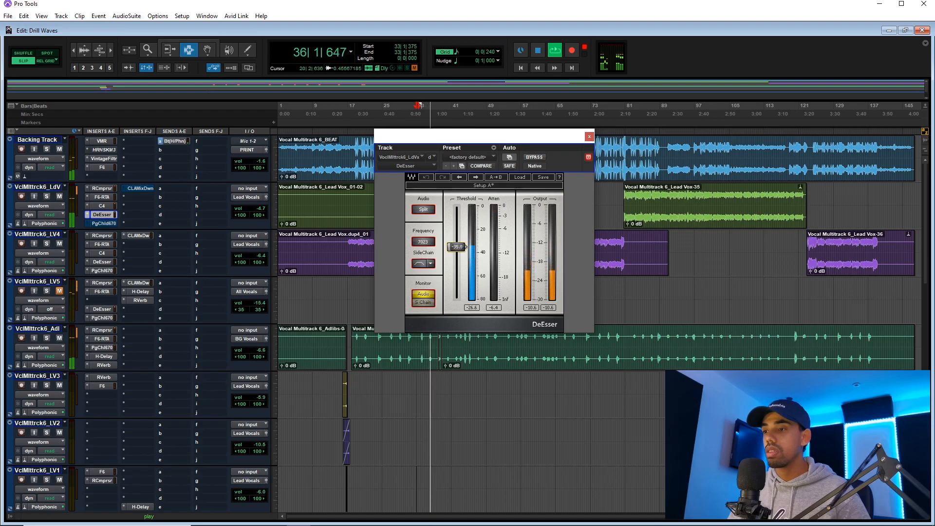
{"action": "left_click", "coordinate": [590, 137]}
{"action": "key", "text": "space"}
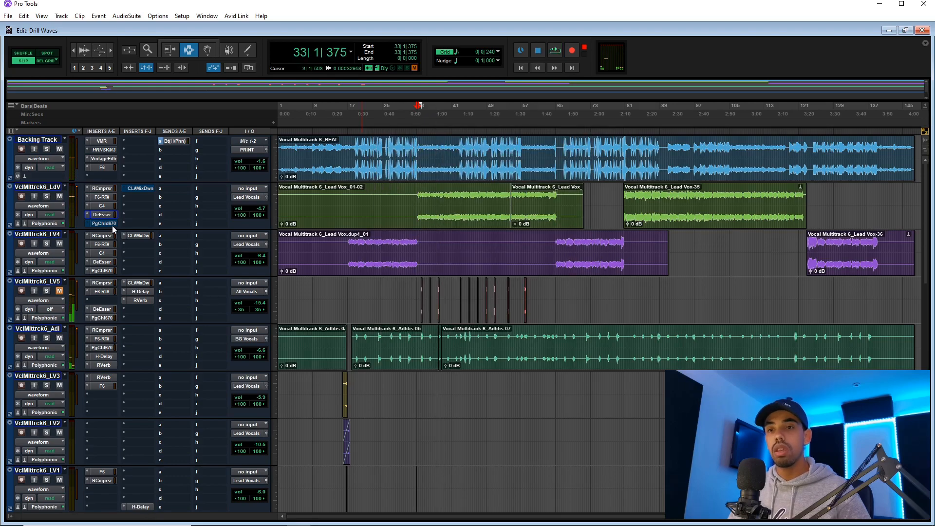
Step: Open the LdV track's PuigChild 670 compressor and turn its bypass off
{"action": "left_click", "coordinate": [112, 225]}
{"action": "left_click", "coordinate": [544, 158]}
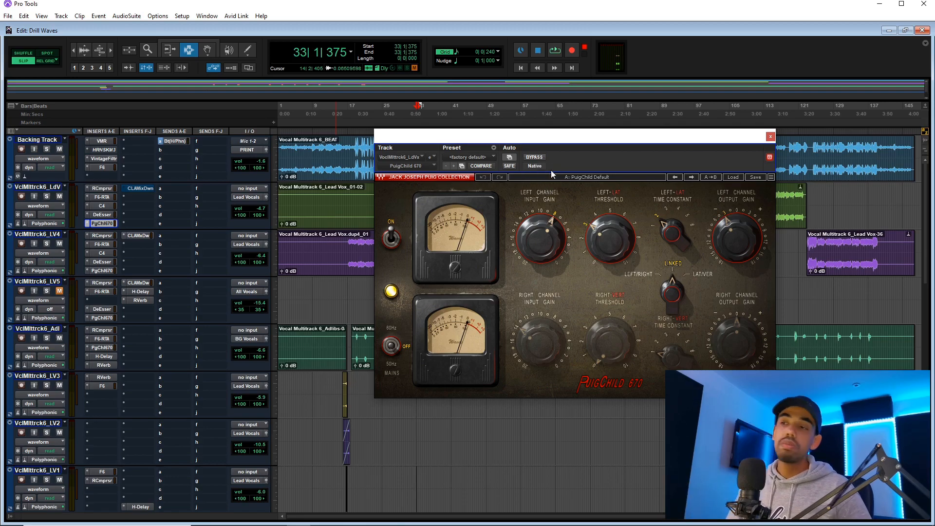
Step: Audition the PuigChild 670's effect on the LdV vocal and stop playback
{"action": "left_click_drag", "start_coordinate": [539, 171], "coordinate": [422, 138]}
{"action": "key", "text": "space"}
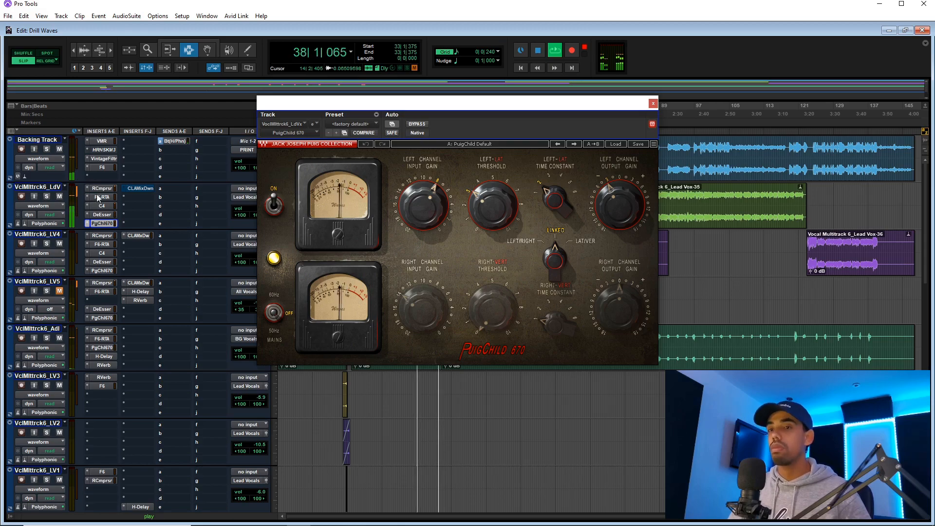
{"action": "key", "text": "space"}
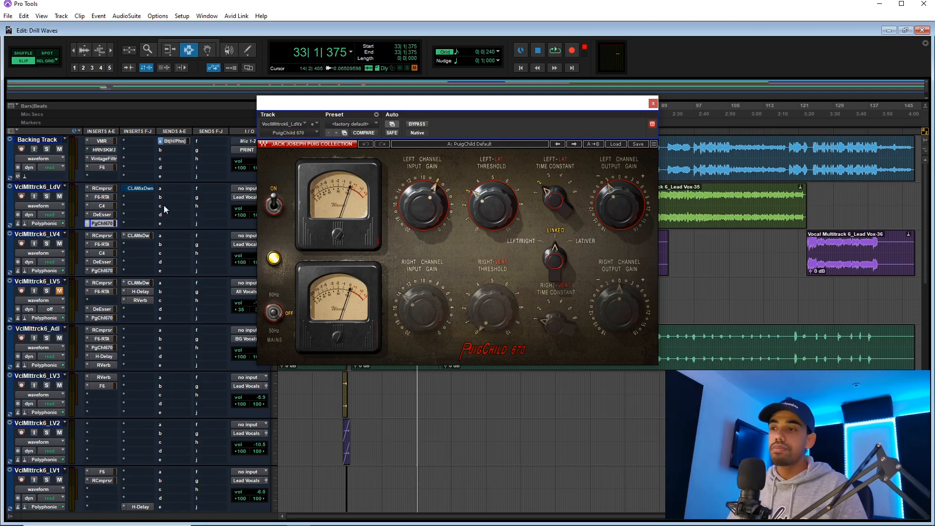
Step: Open the LdV track's CLA MixDown, turn its bypass off and audition its effect on the vocal
{"action": "left_click", "coordinate": [136, 188]}
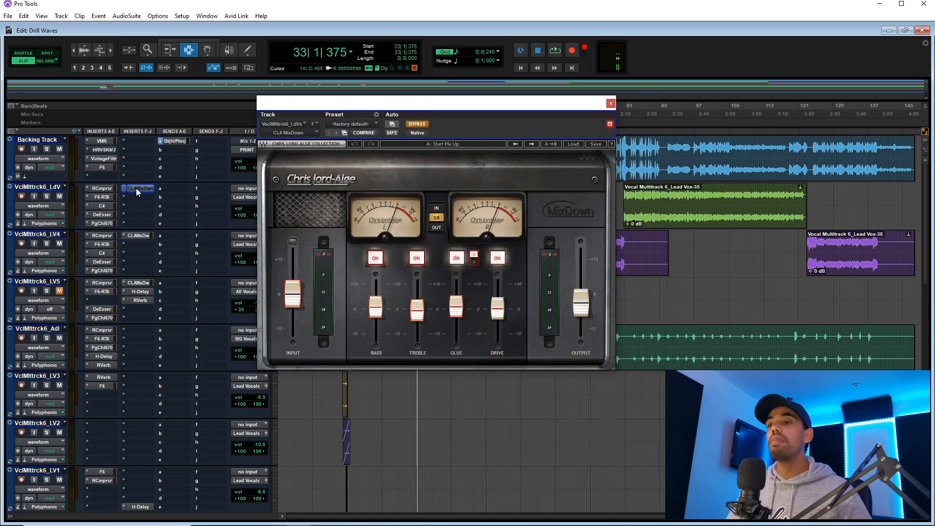
{"action": "key", "text": "space"}
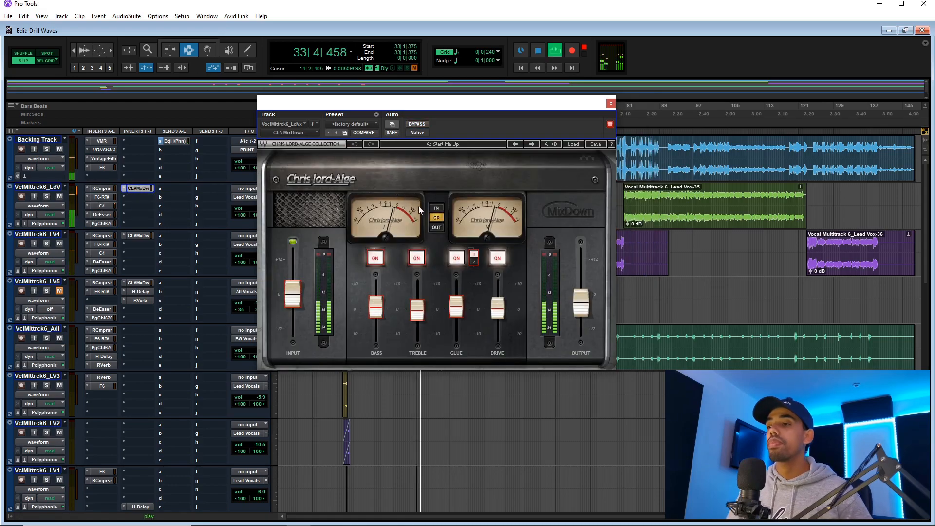
{"action": "key", "text": "space"}
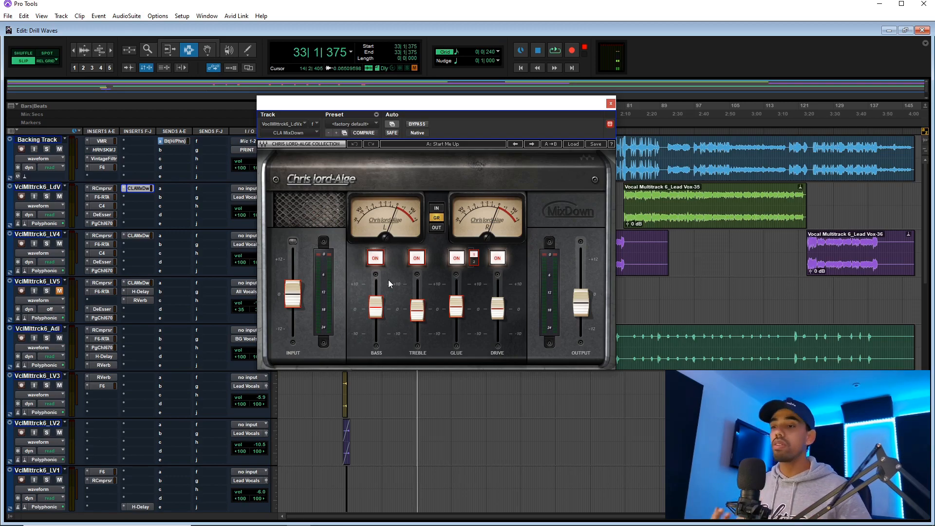
Step: Review the CLA MixDown's Bass, Treble, Glue and Output faders and close the plugin
{"action": "left_click_drag", "start_coordinate": [410, 107], "coordinate": [426, 106]}
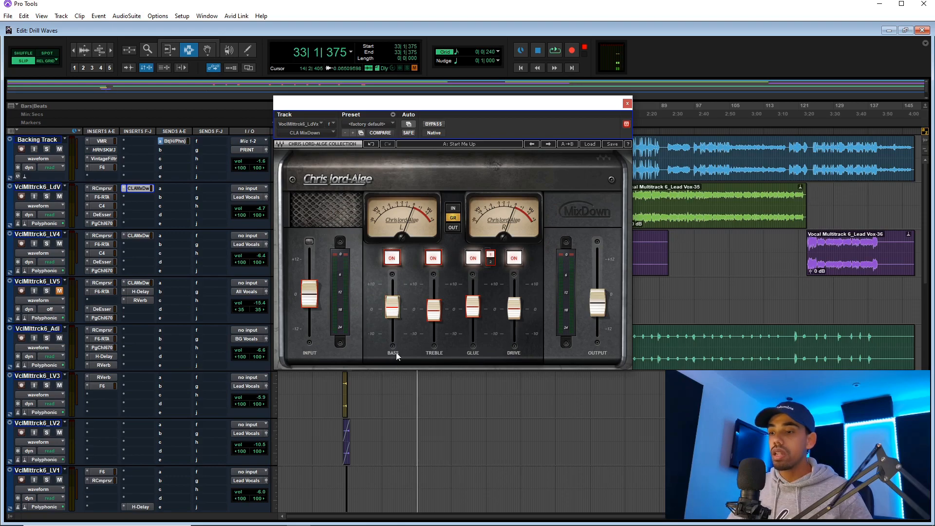
{"action": "left_click", "coordinate": [431, 312]}
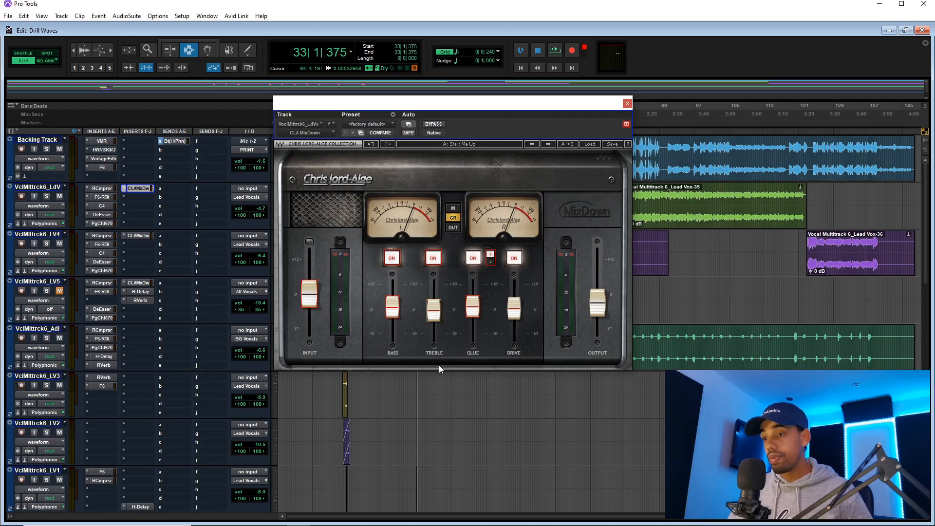
{"action": "left_click", "coordinate": [470, 310]}
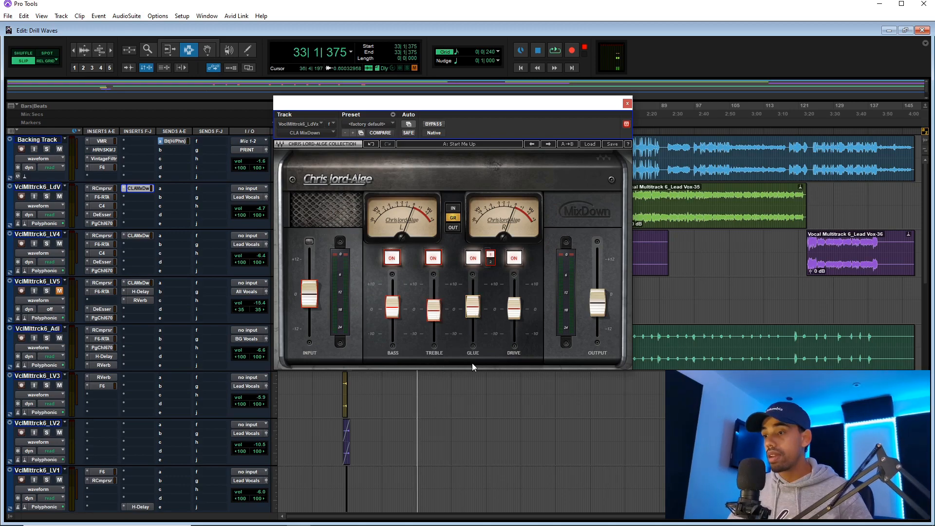
{"action": "left_click", "coordinate": [597, 303]}
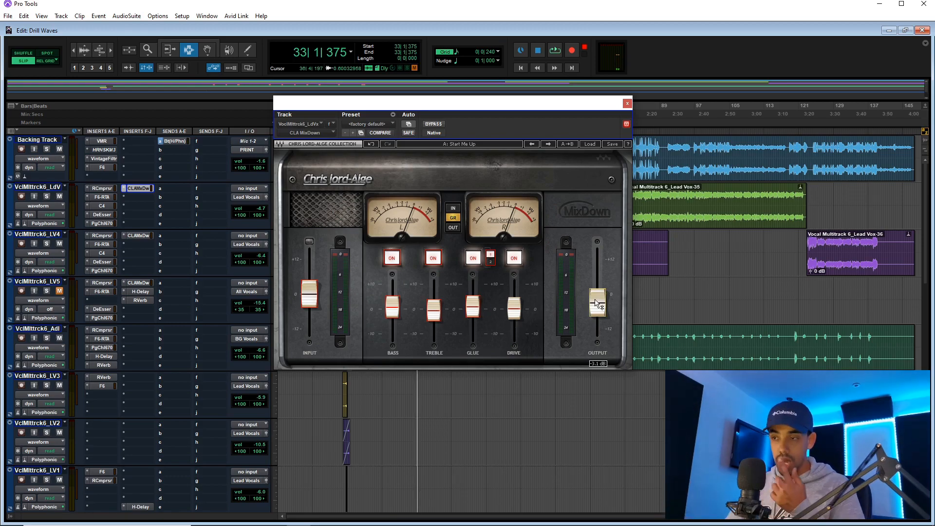
{"action": "left_click", "coordinate": [629, 103]}
Step: Mute the Adlibs track in the Mix window and replay the vocal in the Edit window
{"action": "key", "text": "space"}
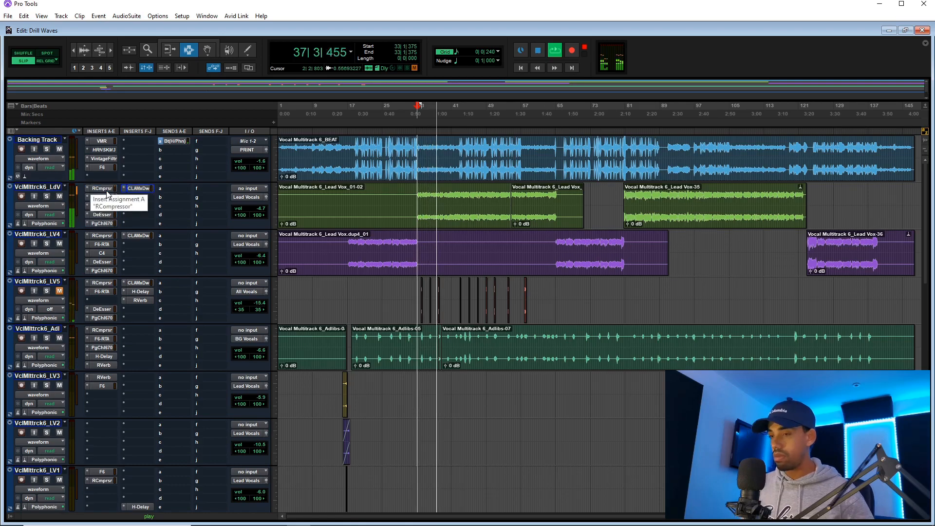
{"action": "key", "text": "ctrl+equal"}
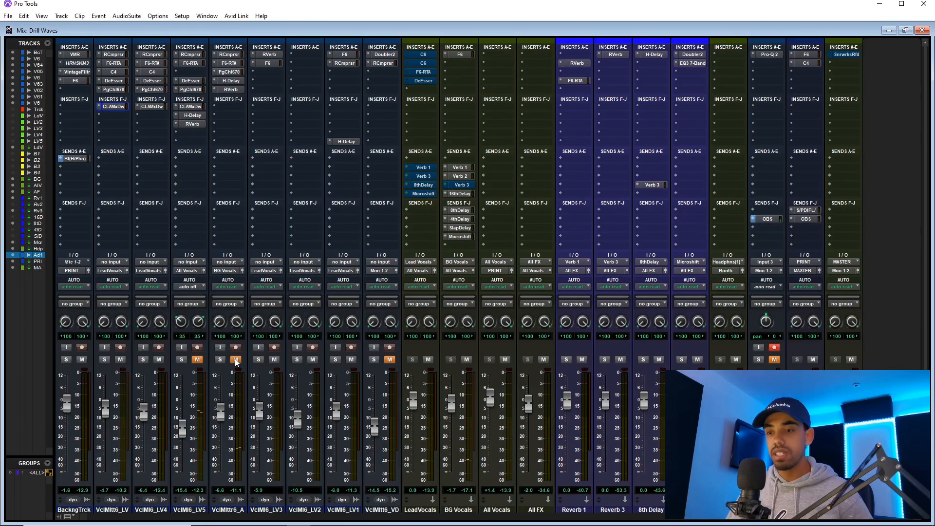
{"action": "key", "text": "ctrl+equal"}
{"action": "key", "text": "space"}
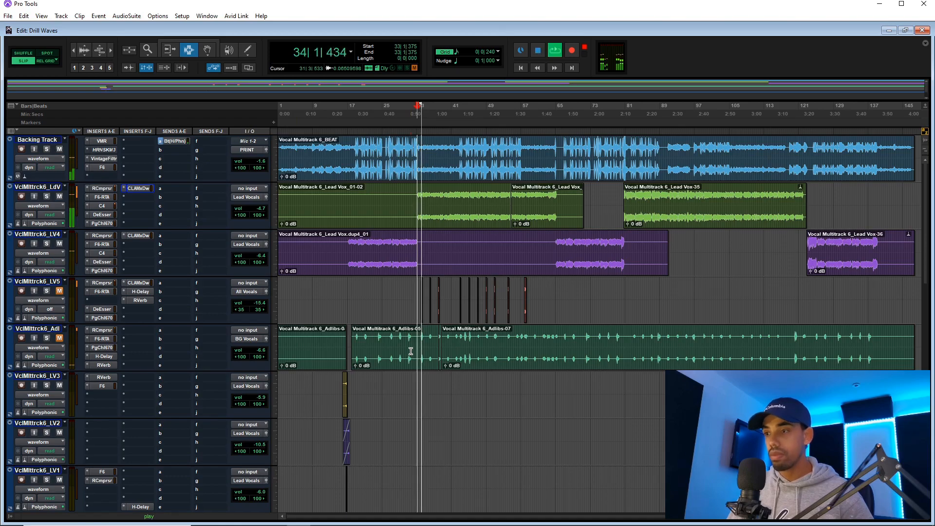
Step: Show the Mix window and open the first C6 on the Lead Vocals bus
{"action": "key", "text": "ctrl+equal"}
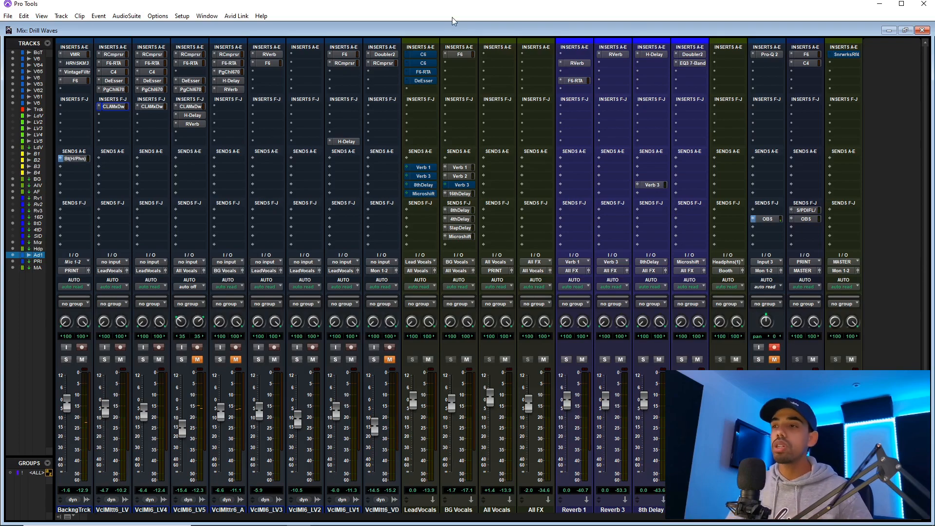
{"action": "left_click", "coordinate": [417, 55]}
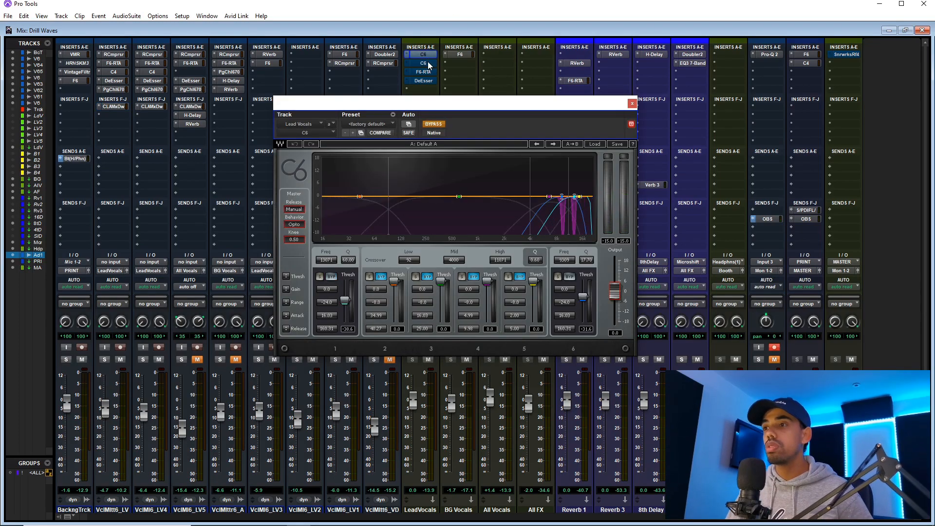
{"action": "left_click_drag", "start_coordinate": [435, 100], "coordinate": [414, 94]}
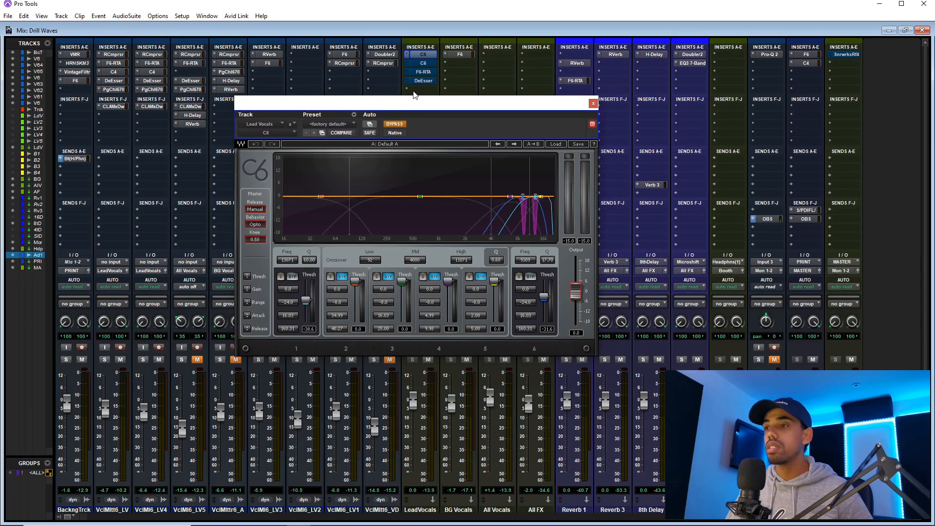
{"action": "left_click", "coordinate": [424, 57]}
{"action": "left_click", "coordinate": [424, 56]}
{"action": "left_click", "coordinate": [424, 54], "text": "ctrl"}
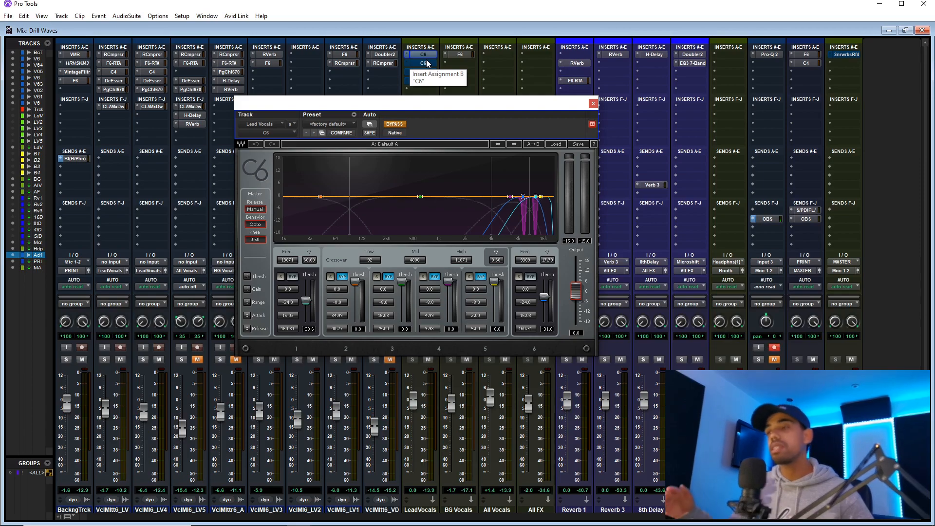
{"action": "left_click_drag", "start_coordinate": [427, 64], "coordinate": [427, 57]}
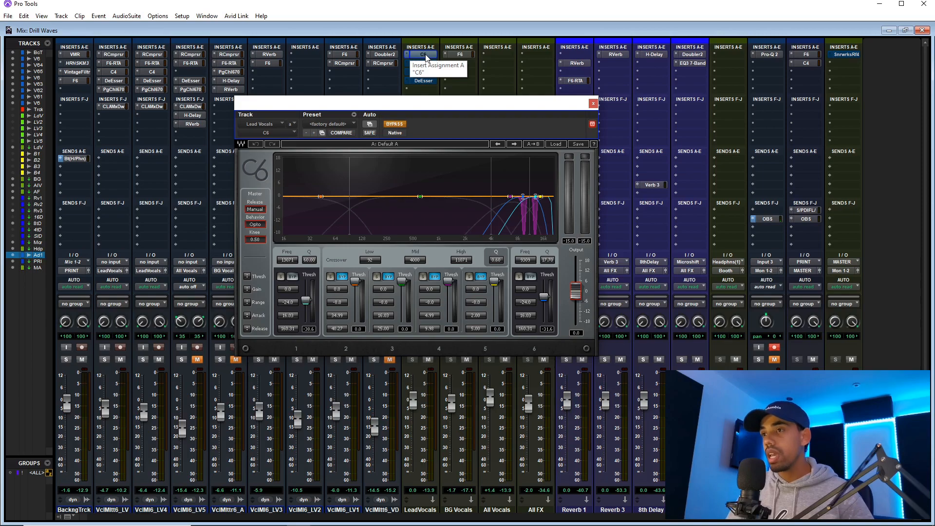
{"action": "left_click", "coordinate": [427, 57]}
{"action": "left_click", "coordinate": [427, 57]}
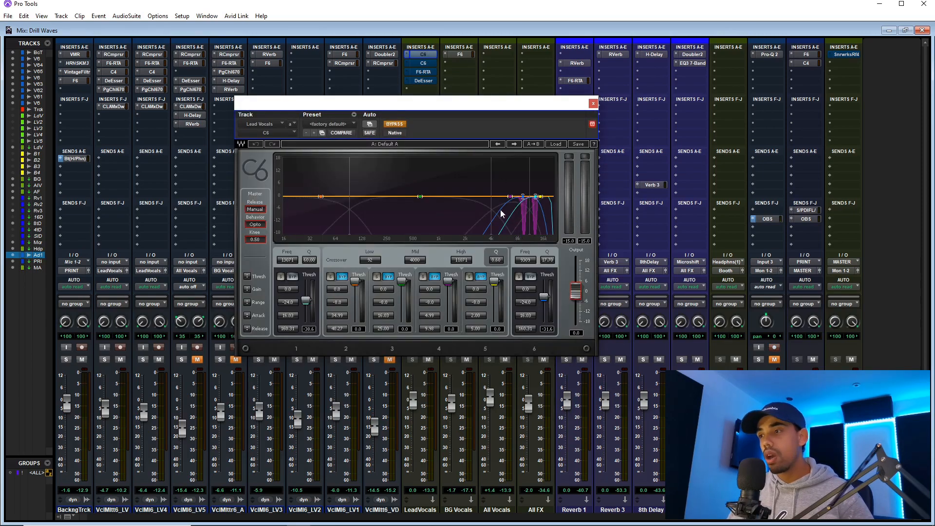
Step: Solo the LdV track, turn off bypass on the Lead Vocals bus's first C6 and reopen that plugin
{"action": "left_click", "coordinate": [424, 56]}
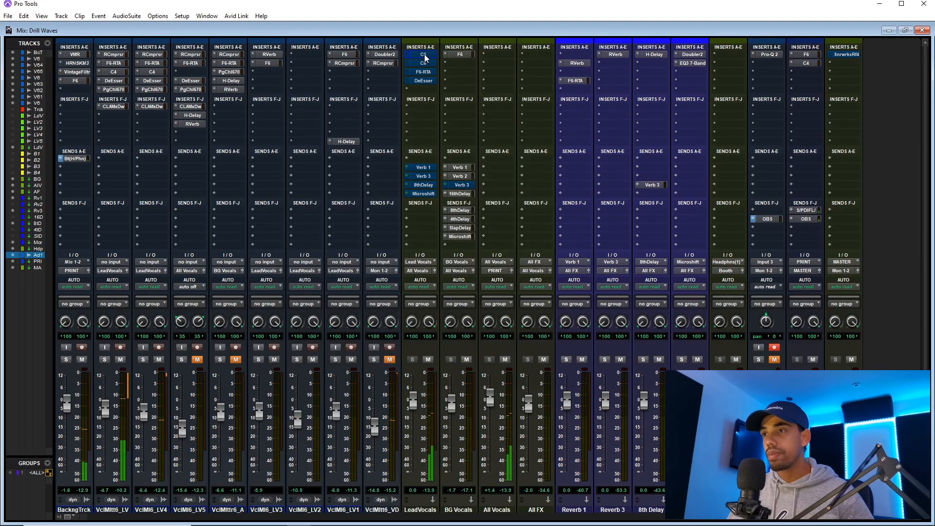
{"action": "left_click", "coordinate": [104, 360]}
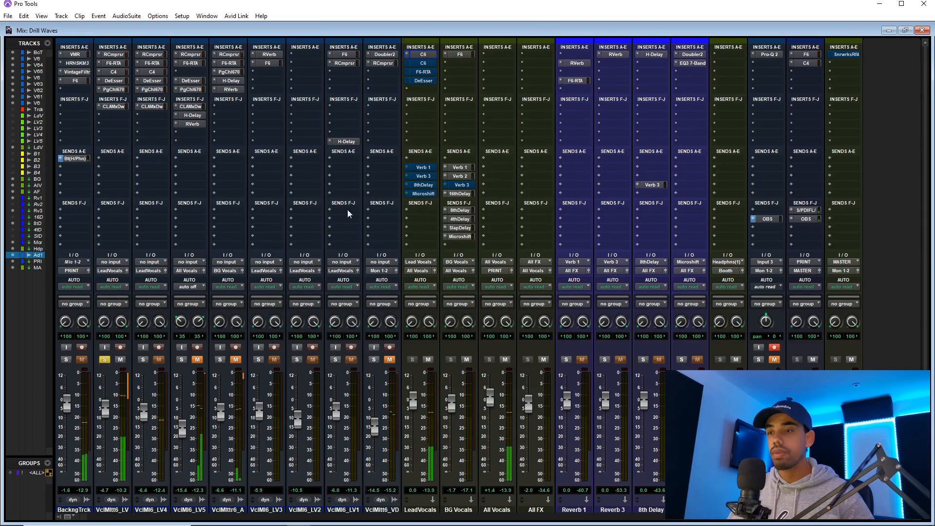
{"action": "left_click", "coordinate": [424, 54]}
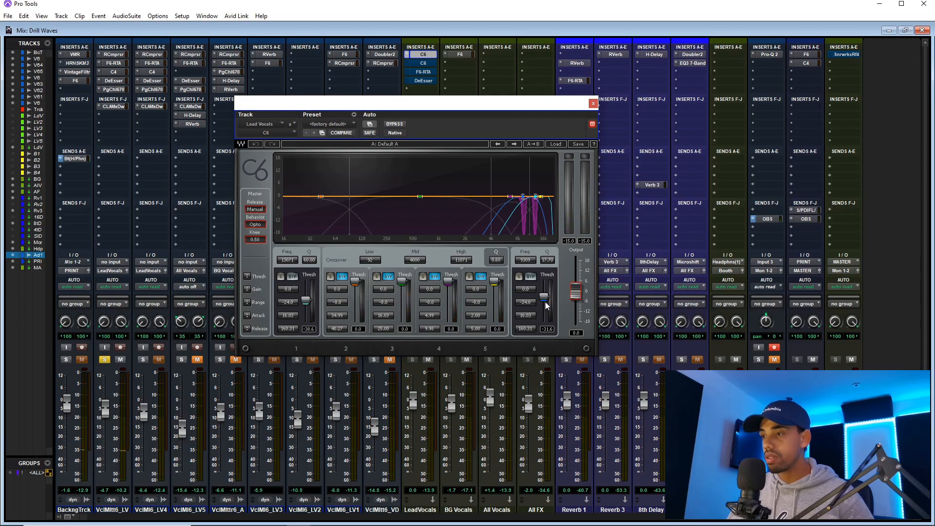
Step: Solo bands 1 and 6 of the first C6 in turn to hear what each one processes, and clear the solo
{"action": "left_click", "coordinate": [281, 277]}
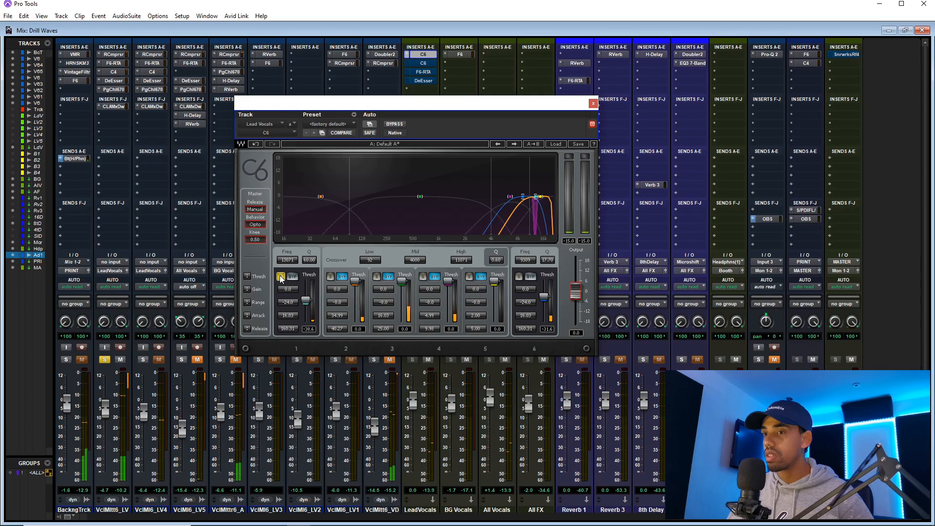
{"action": "left_click", "coordinate": [519, 277]}
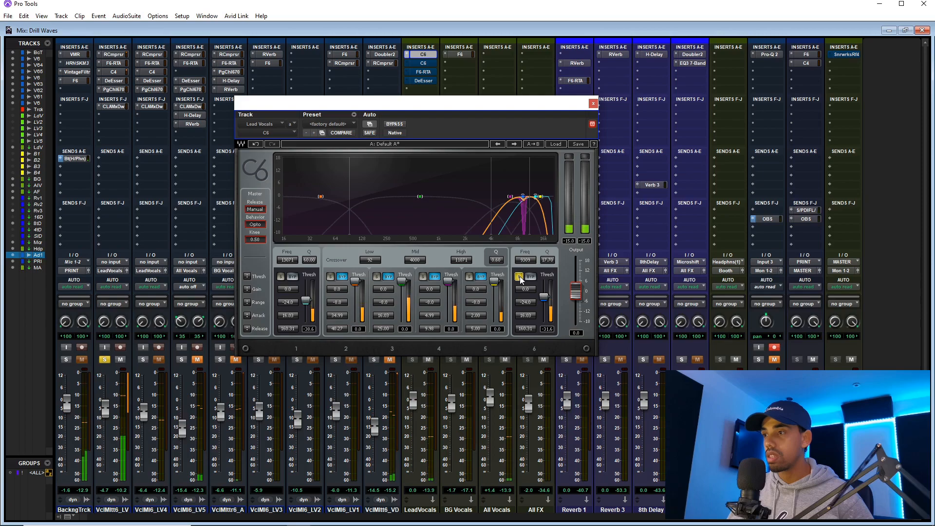
{"action": "left_click", "coordinate": [520, 277]}
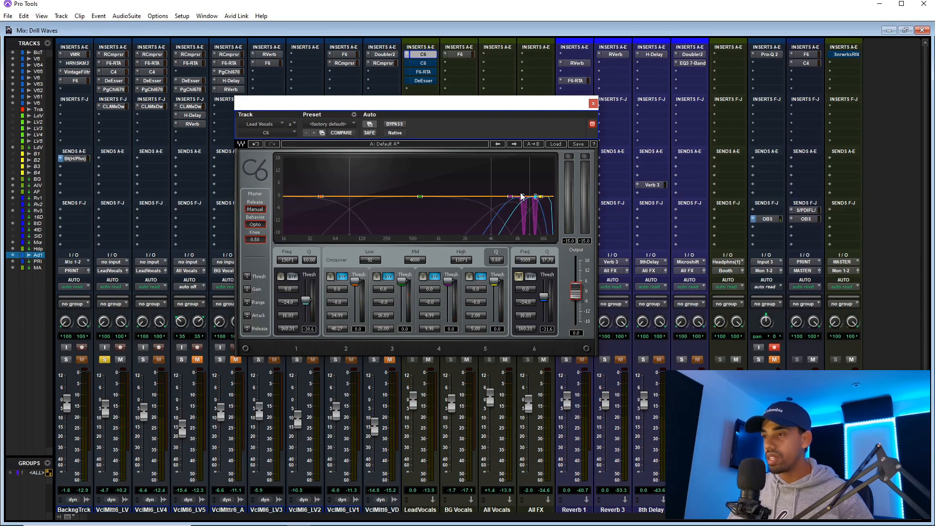
Step: Turn off bypass on the Lead Vocals bus's second C6, audition its band 6 in solo and close the plugin
{"action": "left_click", "coordinate": [413, 63]}
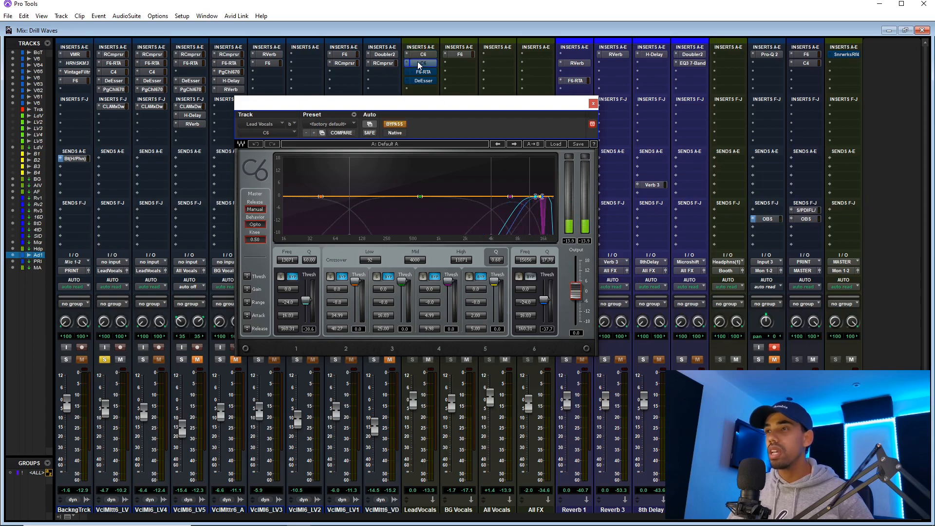
{"action": "left_click", "coordinate": [419, 64], "text": "ctrl"}
{"action": "left_click", "coordinate": [520, 277]}
{"action": "key", "text": "space"}
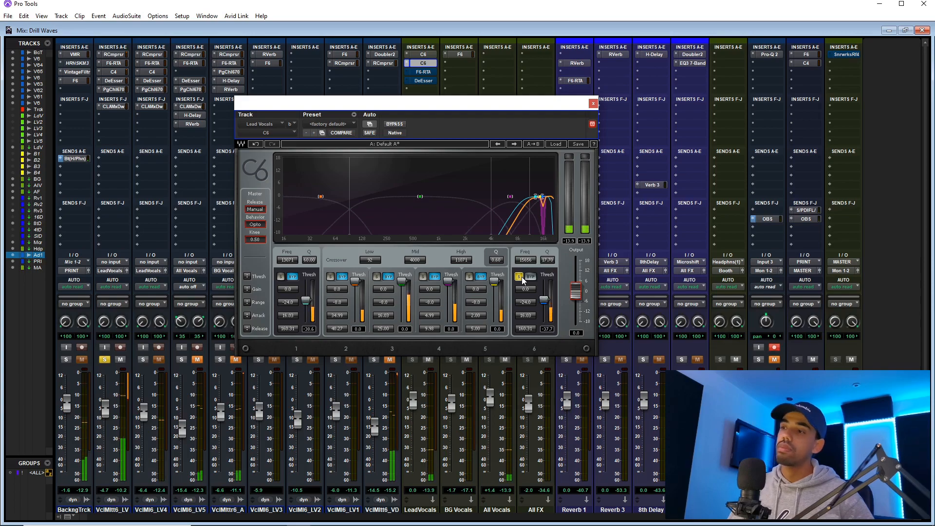
{"action": "left_click", "coordinate": [521, 277]}
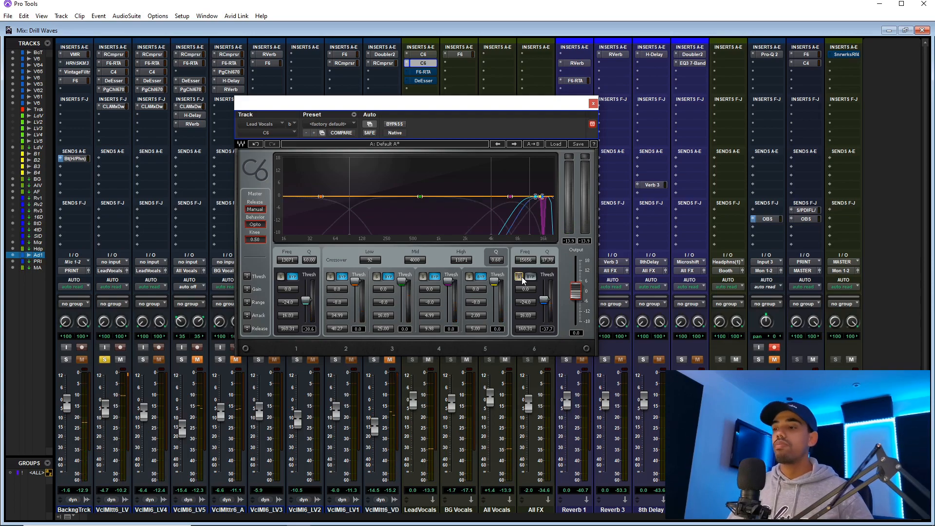
{"action": "left_click", "coordinate": [594, 103]}
Step: Open the Lead Vocals bus's F6-RTA equalizer and turn its bypass off
{"action": "left_click", "coordinate": [422, 72]}
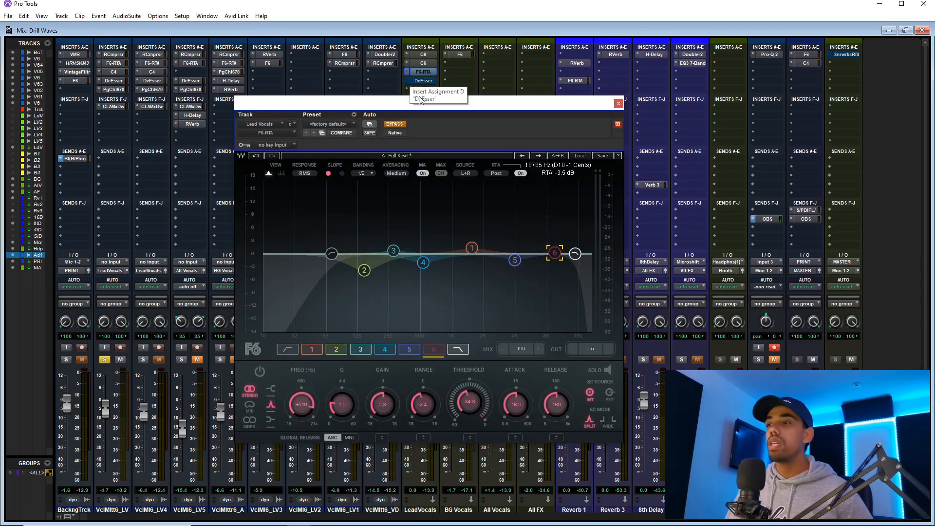
{"action": "left_click", "coordinate": [424, 73], "text": "ctrl"}
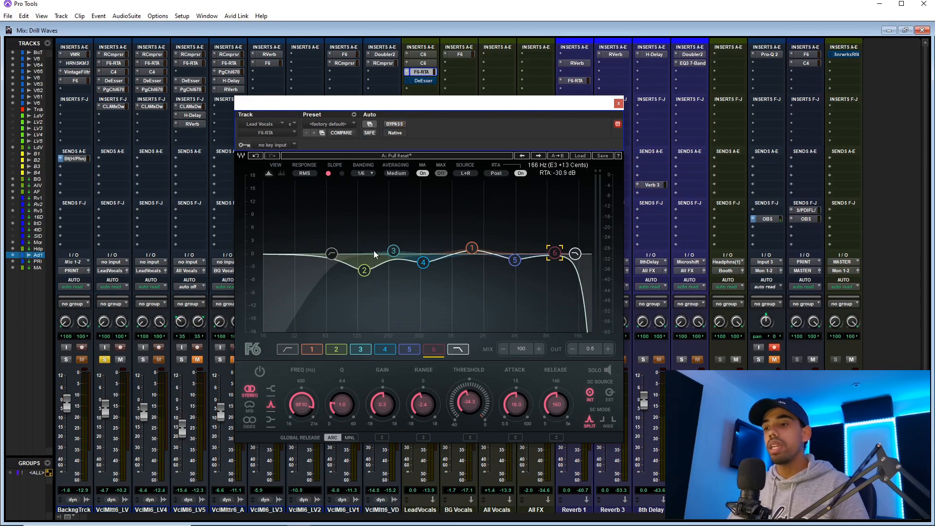
{"action": "left_click", "coordinate": [427, 74], "text": "ctrl"}
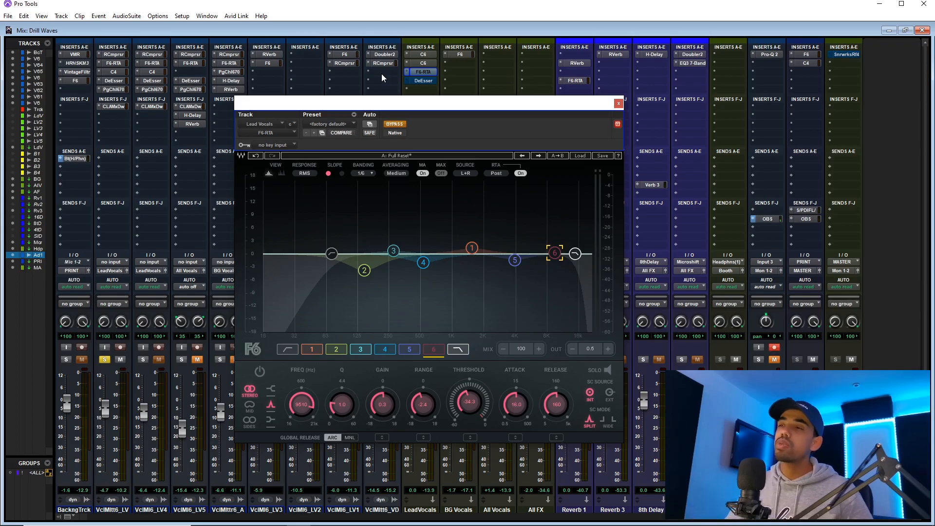
{"action": "left_click", "coordinate": [424, 73], "text": "ctrl"}
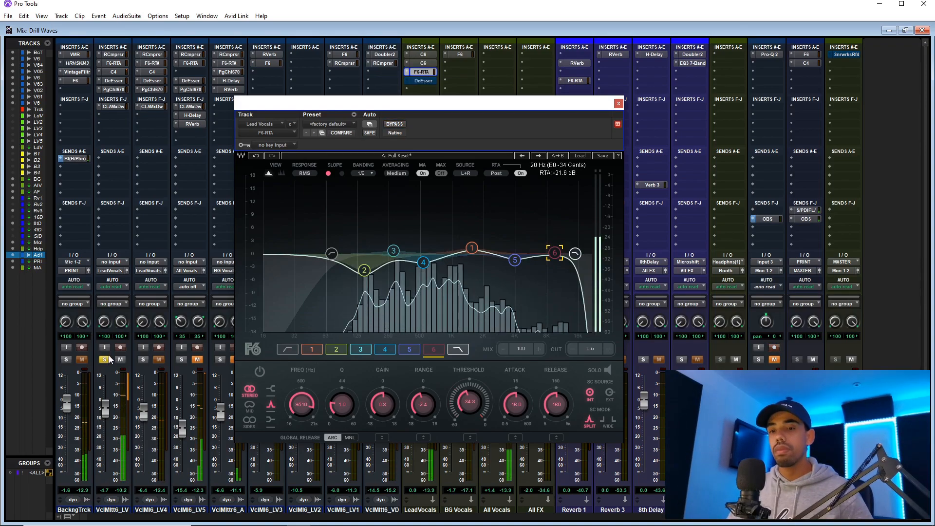
Step: Take the LdV track out of solo and compare the vocal with the F6-RTA bypassed and active
{"action": "left_click", "coordinate": [390, 124]}
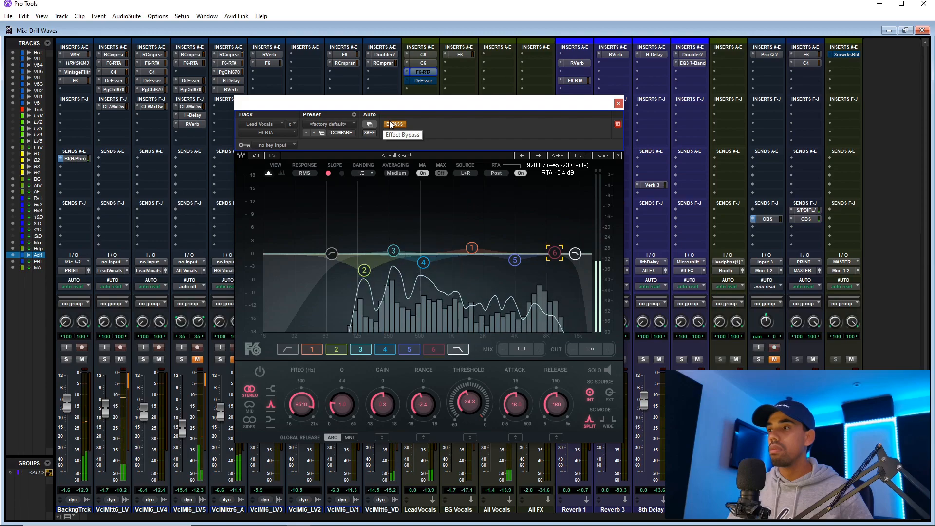
{"action": "left_click", "coordinate": [390, 124]}
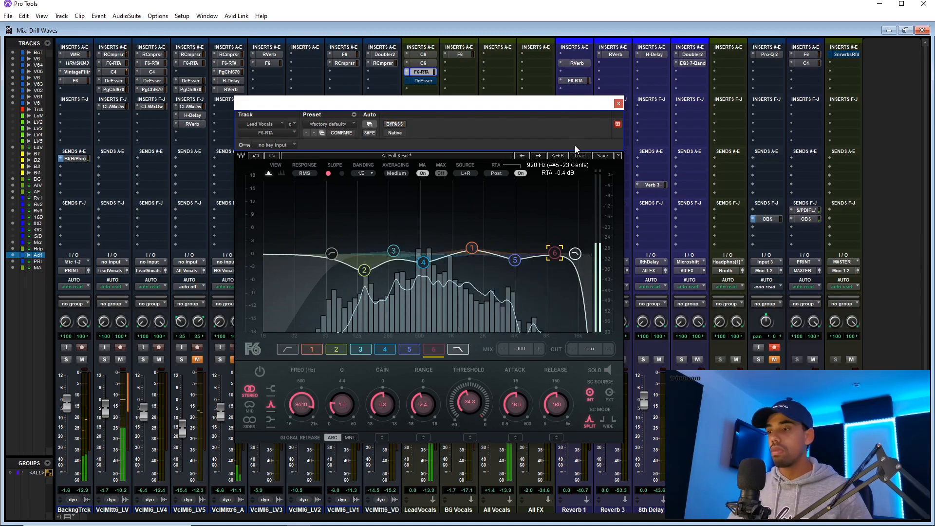
Step: Inspect the settings of bands 2, 4, 1 and 5 in the Lead Vocals bus's F6-RTA equalizer
{"action": "left_click_drag", "start_coordinate": [572, 107], "coordinate": [608, 101]}
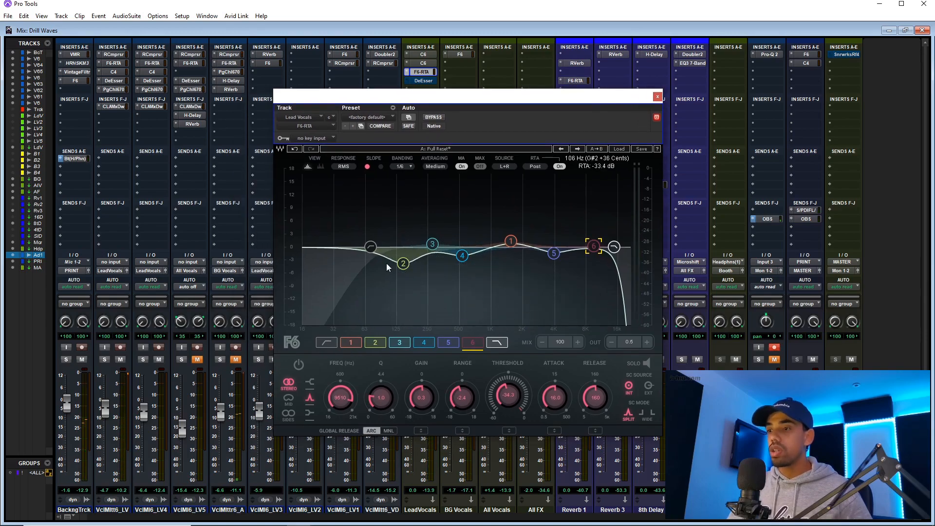
{"action": "left_click", "coordinate": [403, 264]}
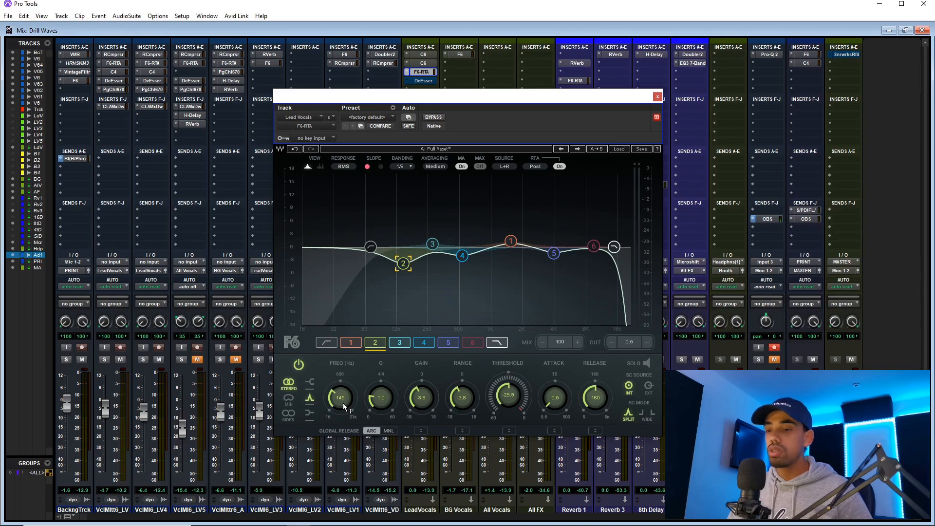
{"action": "left_click", "coordinate": [462, 256]}
{"action": "left_click", "coordinate": [511, 242]}
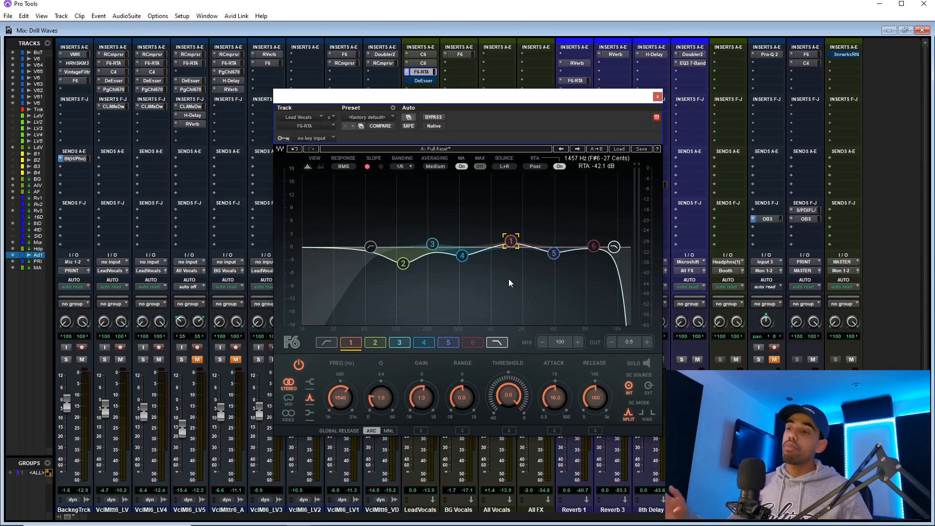
{"action": "left_click", "coordinate": [551, 256]}
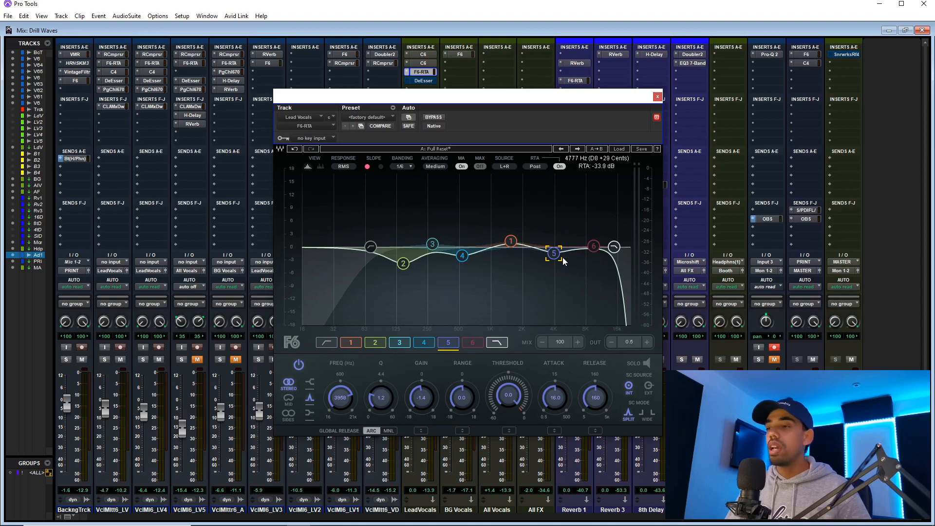
{"action": "left_click_drag", "start_coordinate": [532, 102], "coordinate": [514, 105]}
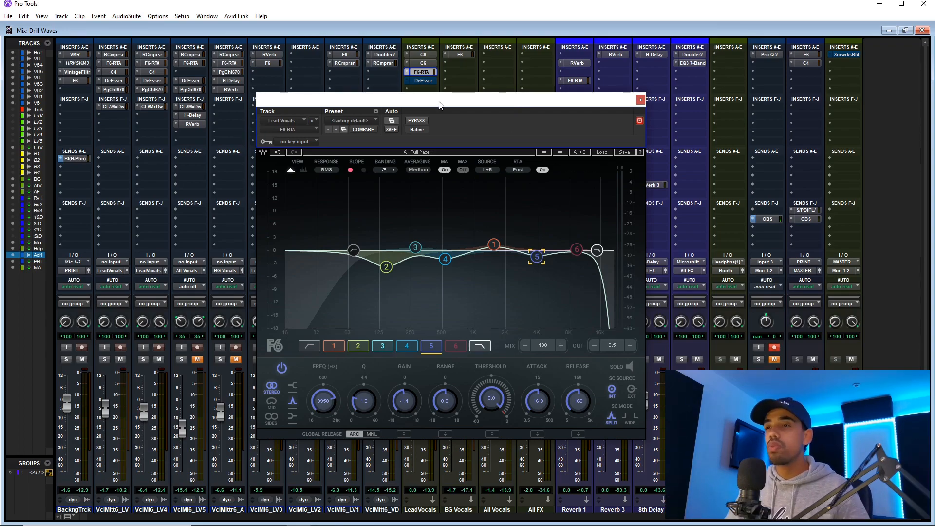
{"action": "left_click_drag", "start_coordinate": [473, 102], "coordinate": [483, 115]}
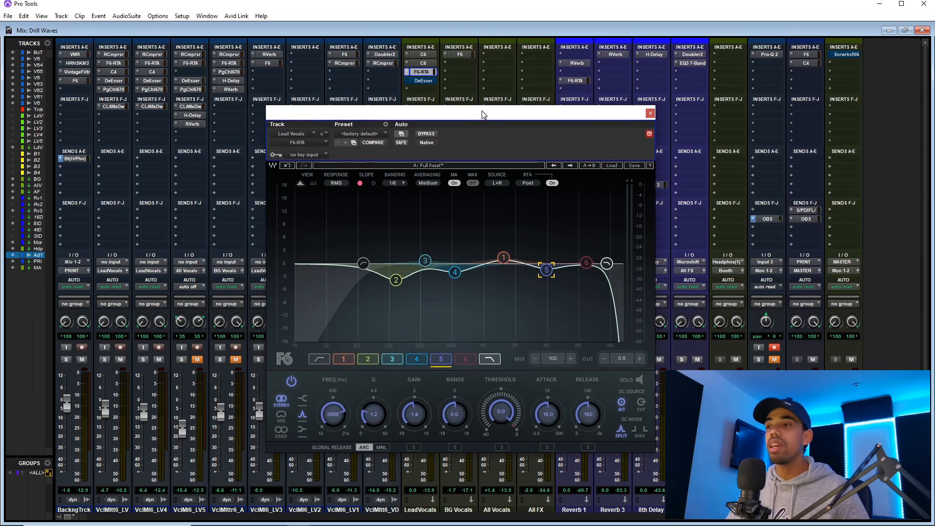
Step: Turn off bypass on the Lead Vocals bus's DeEsser and close the plugin
{"action": "left_click", "coordinate": [421, 82]}
{"action": "left_click_drag", "start_coordinate": [389, 117], "coordinate": [428, 128]}
{"action": "left_click", "coordinate": [515, 124]}
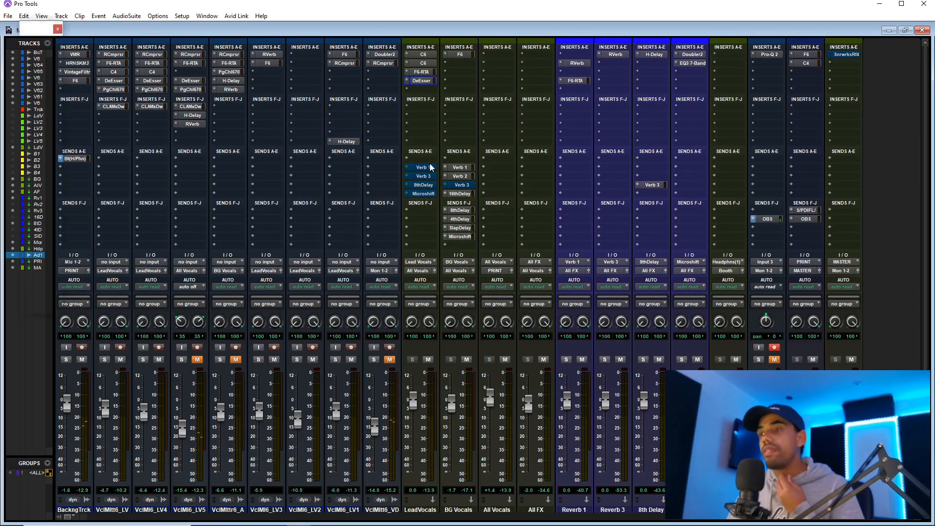
Step: Unmute the Lead Vocals bus's Verb 1 send and open the RVerb plugin on the Reverb 1 track
{"action": "left_click", "coordinate": [430, 167]}
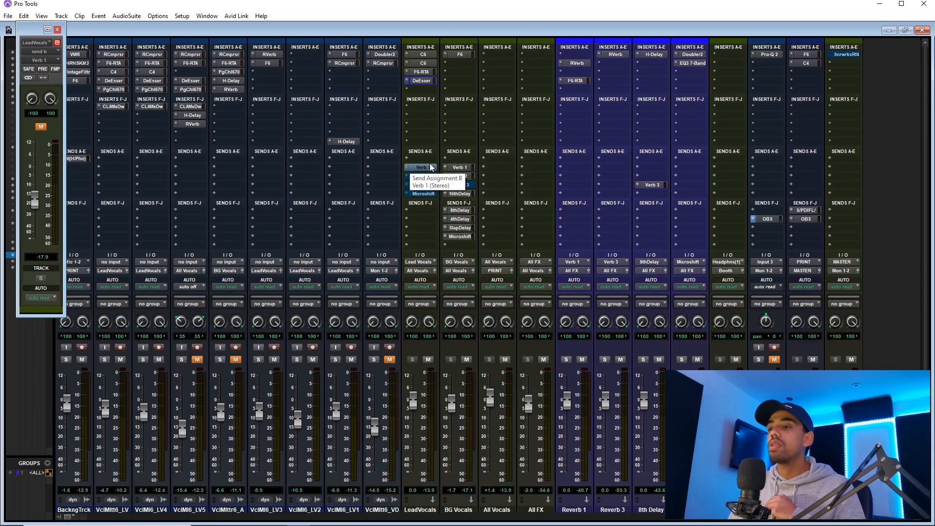
{"action": "left_click", "coordinate": [430, 166], "text": "ctrl"}
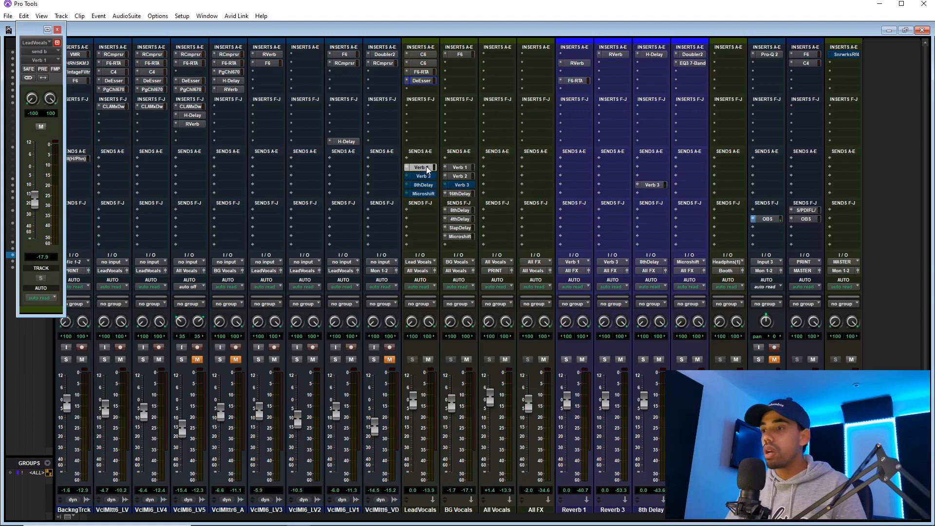
{"action": "left_click", "coordinate": [577, 63]}
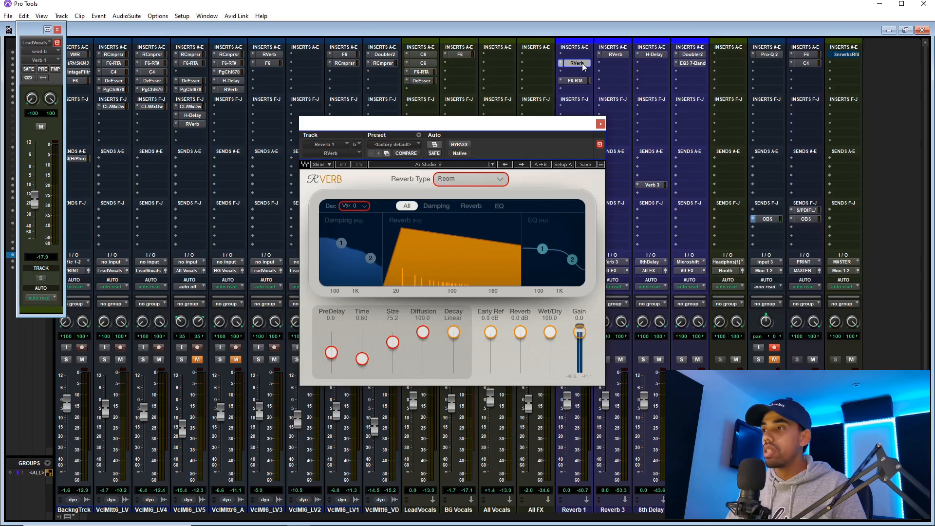
{"action": "left_click_drag", "start_coordinate": [507, 131], "coordinate": [475, 101]}
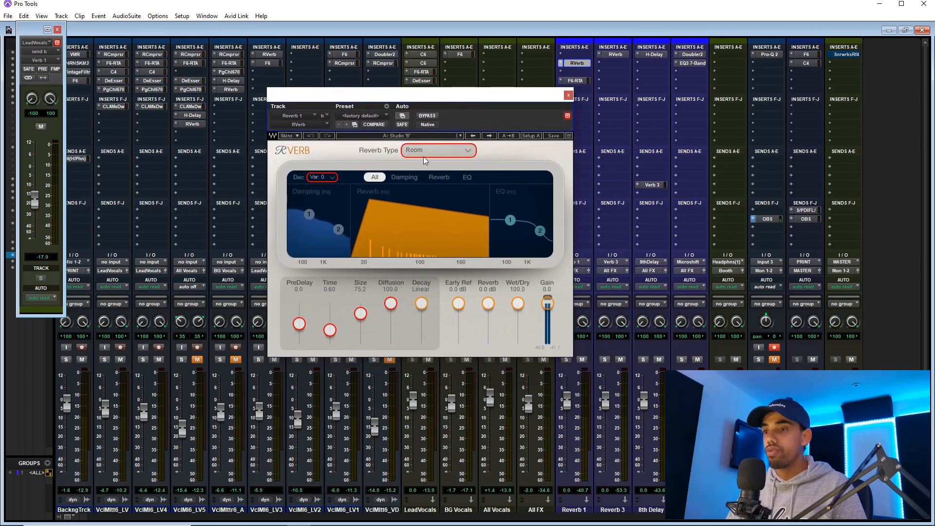
Step: Solo the VclMltt6_LV track, lower the Verb 1 send to -19.9 dB and close the RVerb
{"action": "left_click", "coordinate": [104, 359]}
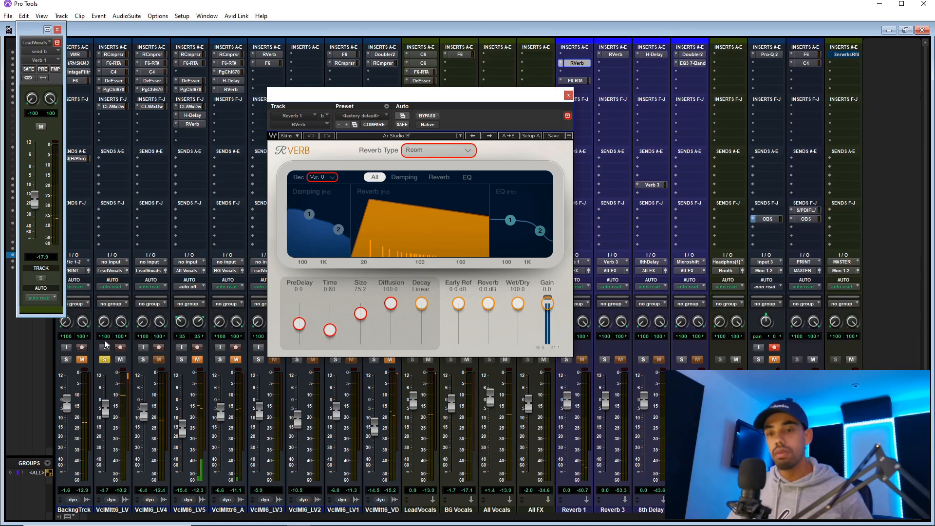
{"action": "left_click_drag", "start_coordinate": [487, 94], "coordinate": [382, 88]}
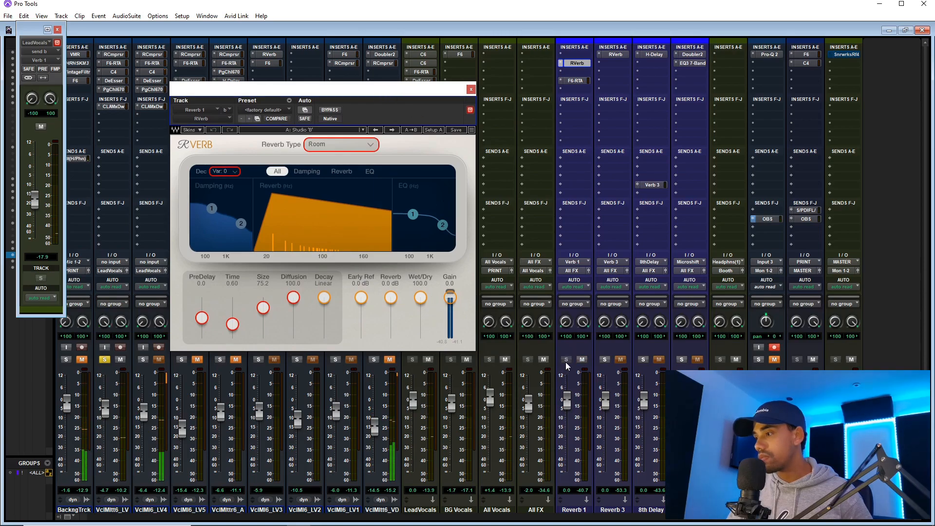
{"action": "left_click_drag", "start_coordinate": [35, 200], "coordinate": [39, 211]}
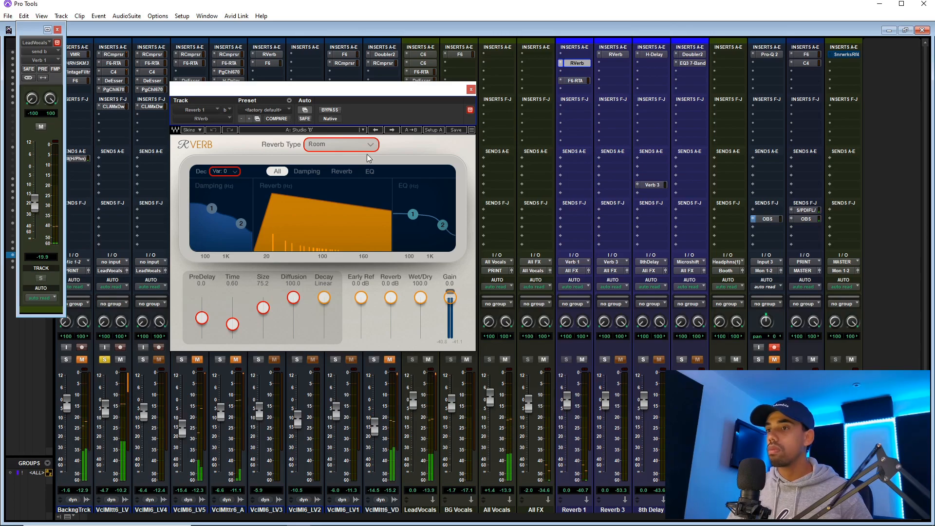
{"action": "left_click", "coordinate": [471, 89]}
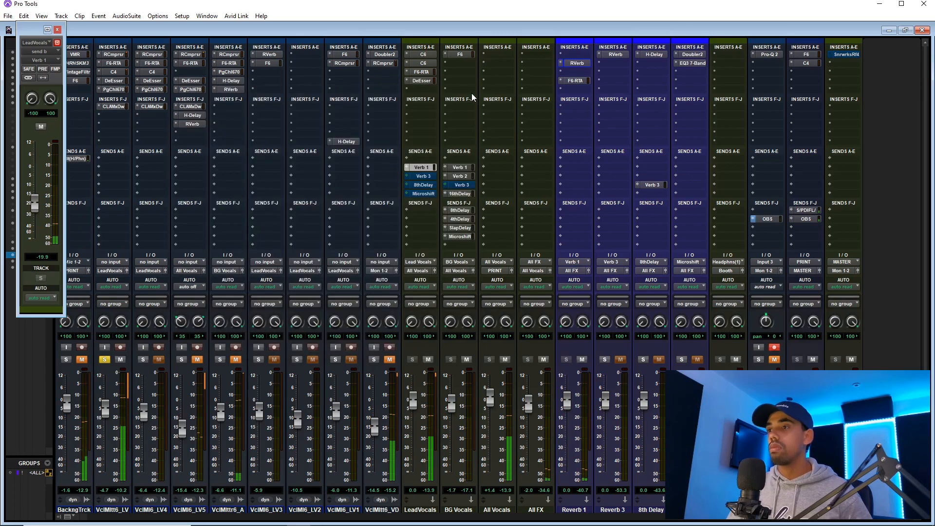
Step: Choose the factory Rooms preset Studio 'B' in Reverb 1's RVerb, and view that track's F6-RTA equalizer
{"action": "left_click", "coordinate": [574, 64]}
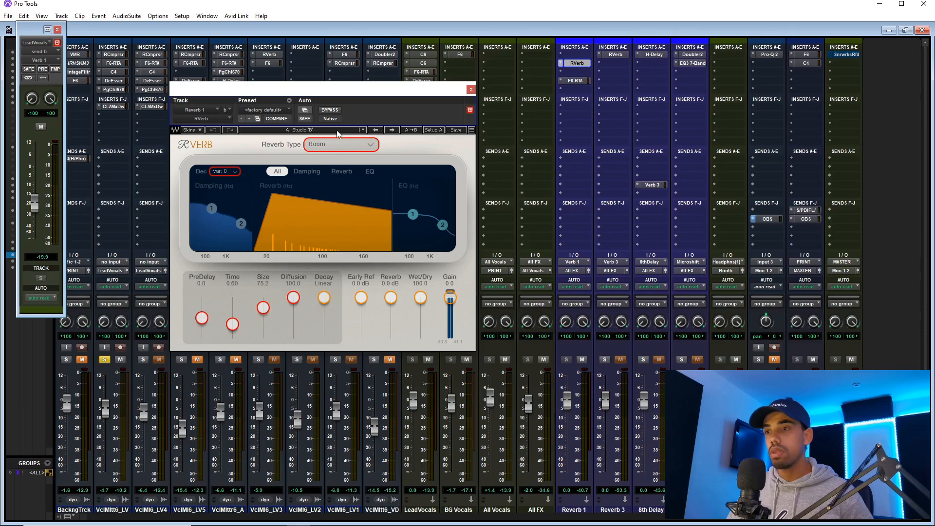
{"action": "left_click", "coordinate": [361, 129]}
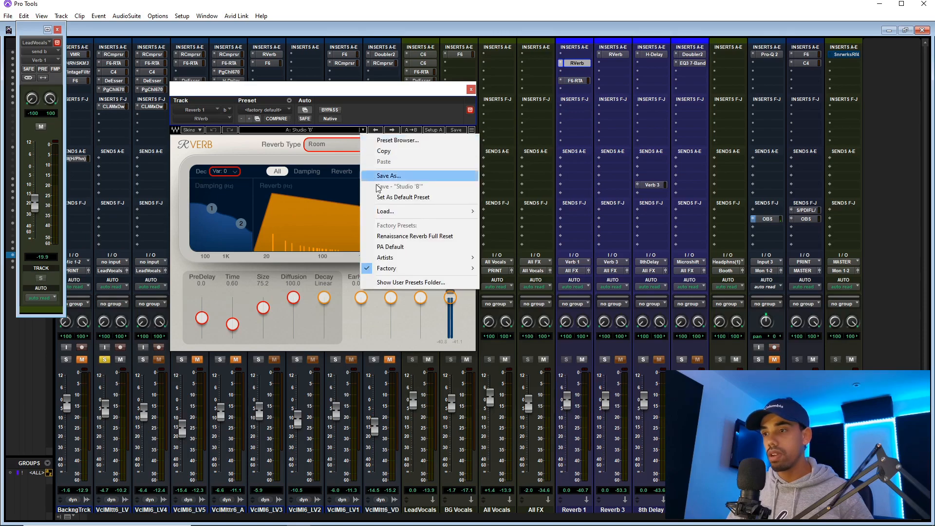
{"action": "mouse_move", "coordinate": [461, 273]}
{"action": "mouse_move", "coordinate": [516, 354]}
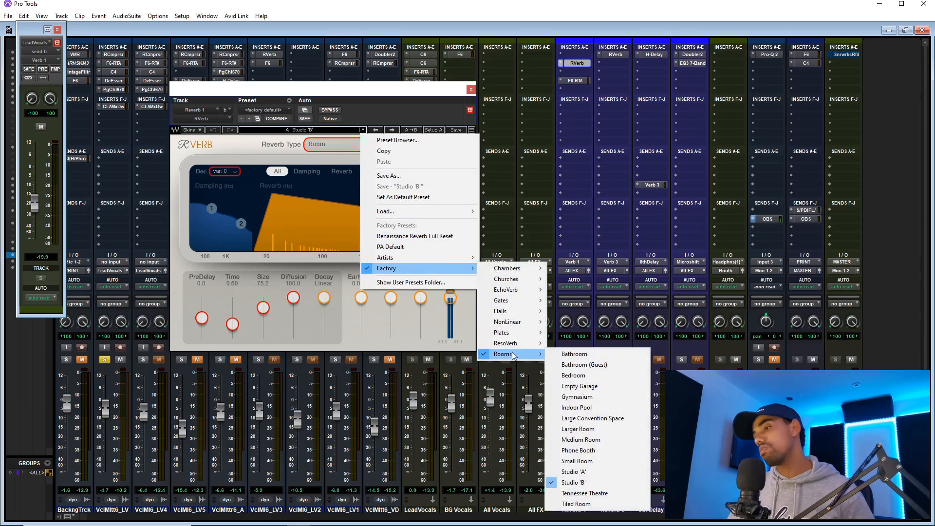
{"action": "left_click", "coordinate": [574, 482]}
{"action": "left_click_drag", "start_coordinate": [397, 93], "coordinate": [555, 122]}
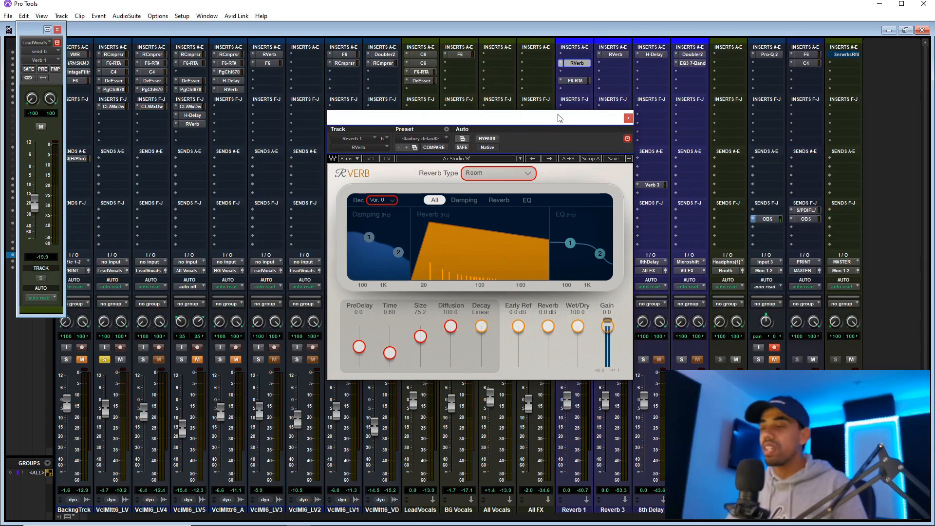
{"action": "left_click", "coordinate": [628, 118]}
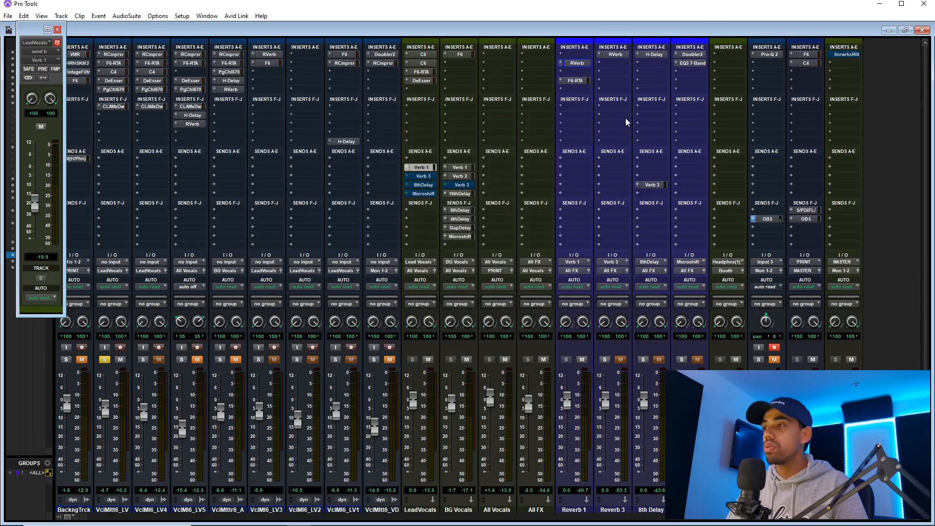
{"action": "left_click", "coordinate": [577, 80]}
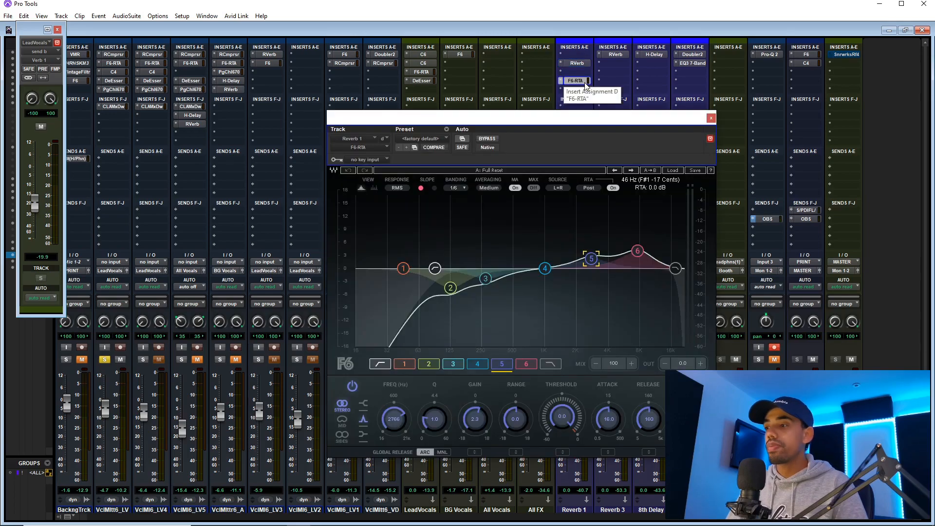
{"action": "left_click", "coordinate": [711, 118]}
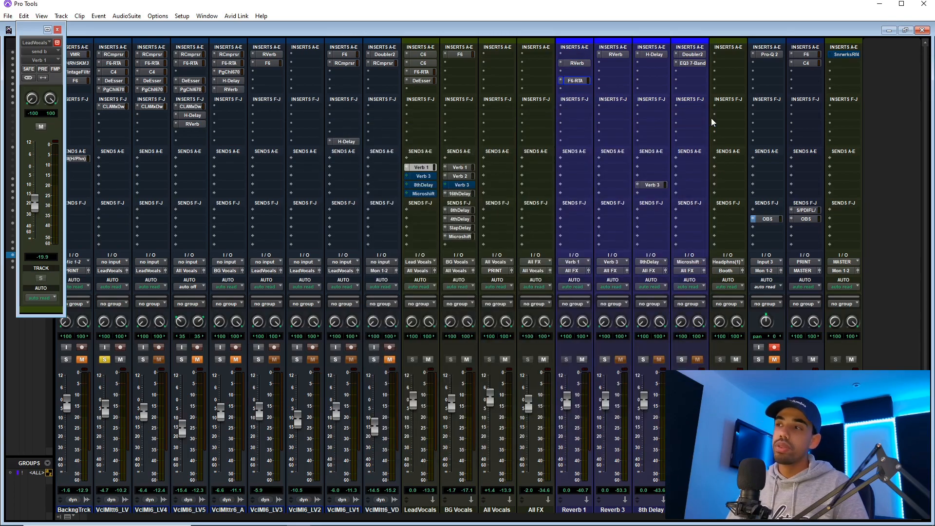
Step: Unmute the Lead Vocals bus's Verb 3 send and view the RVerb settings on the Reverb 3 track
{"action": "left_click", "coordinate": [432, 177]}
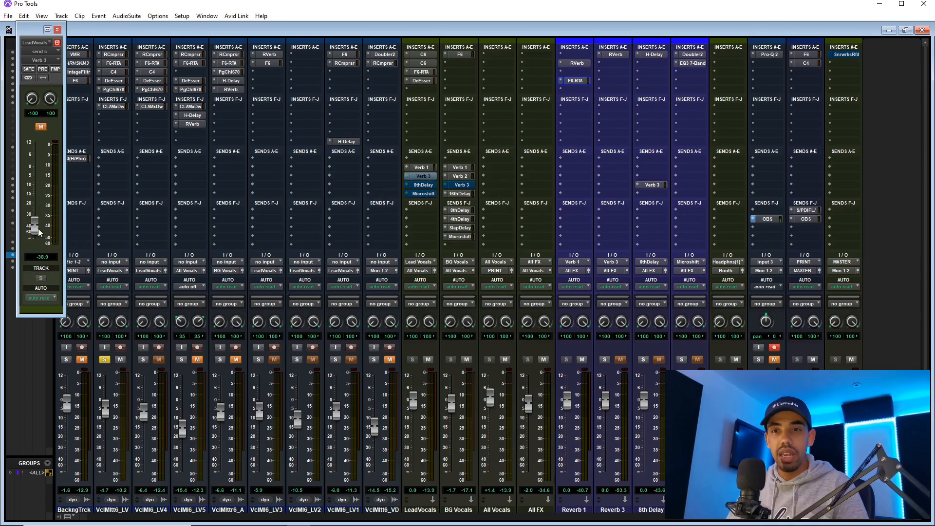
{"action": "left_click", "coordinate": [42, 126]}
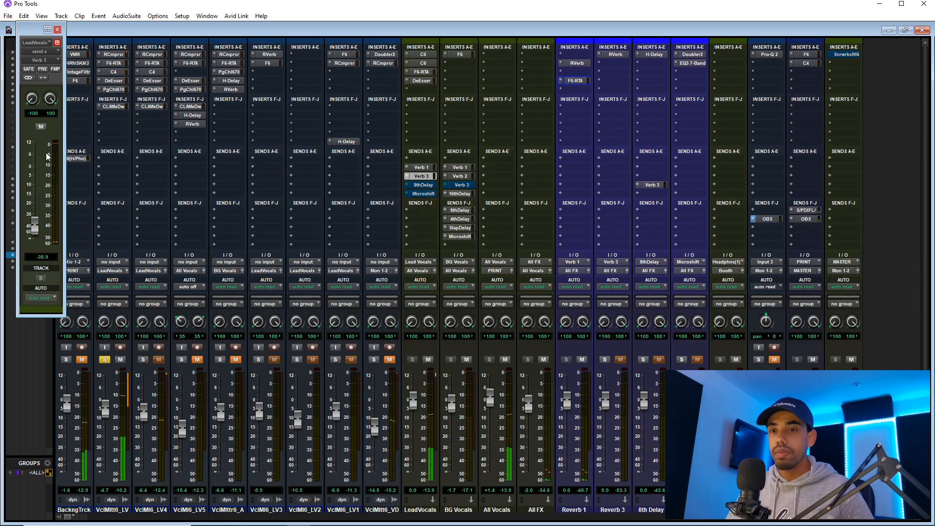
{"action": "left_click", "coordinate": [618, 56]}
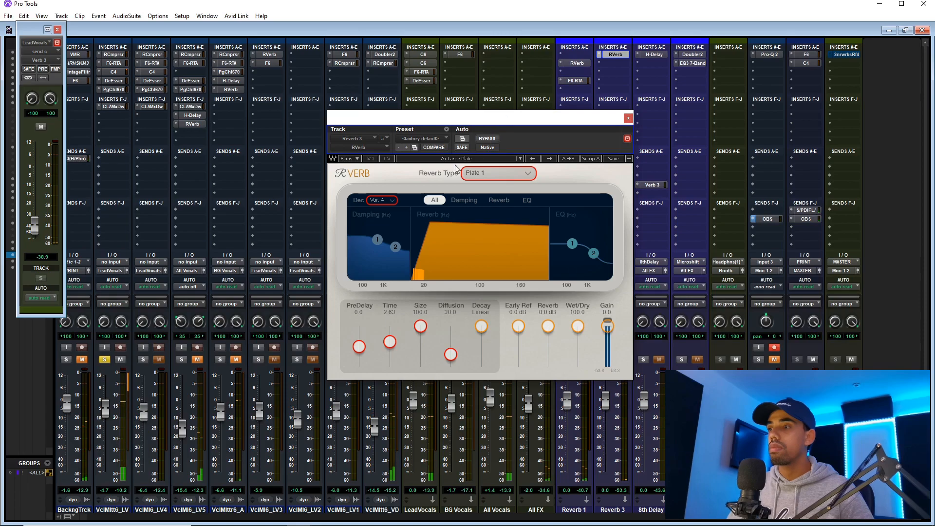
{"action": "left_click", "coordinate": [629, 118]}
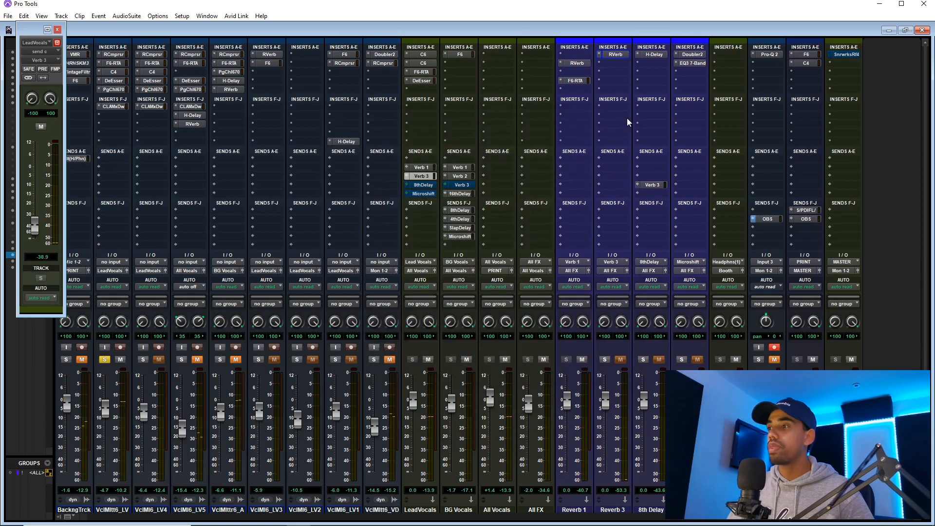
Step: Unmute the Lead Vocals bus's 8thDelay send, audition it and take the VclMltt6_LV track out of solo
{"action": "left_click", "coordinate": [418, 186]}
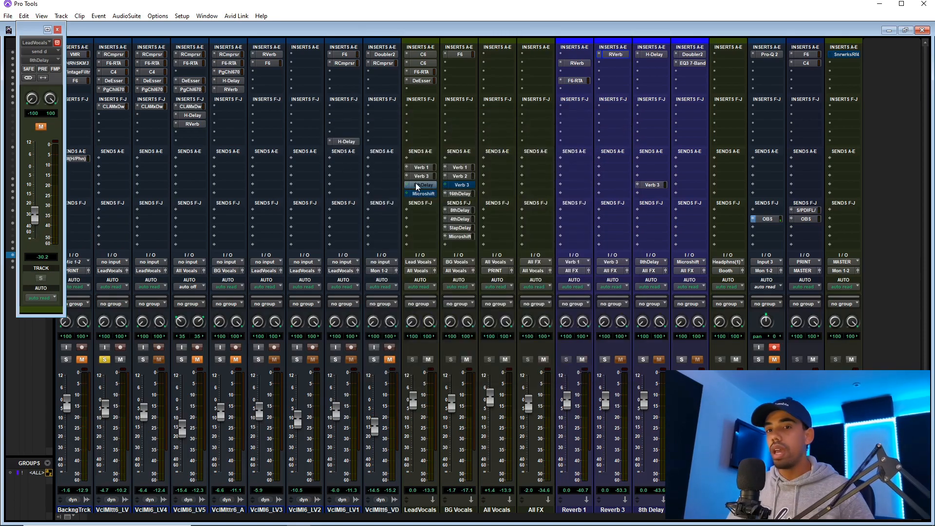
{"action": "left_click", "coordinate": [417, 186], "text": "ctrl"}
{"action": "key", "text": "space"}
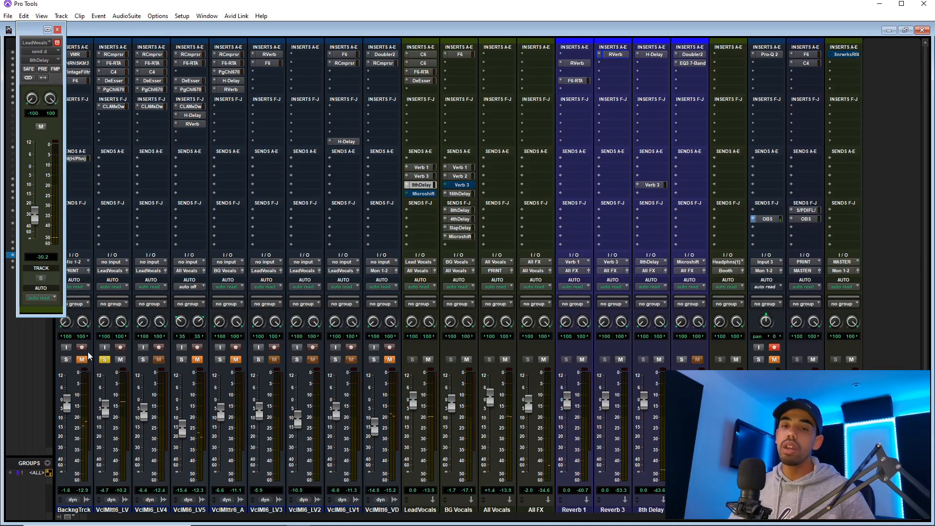
{"action": "left_click", "coordinate": [105, 360]}
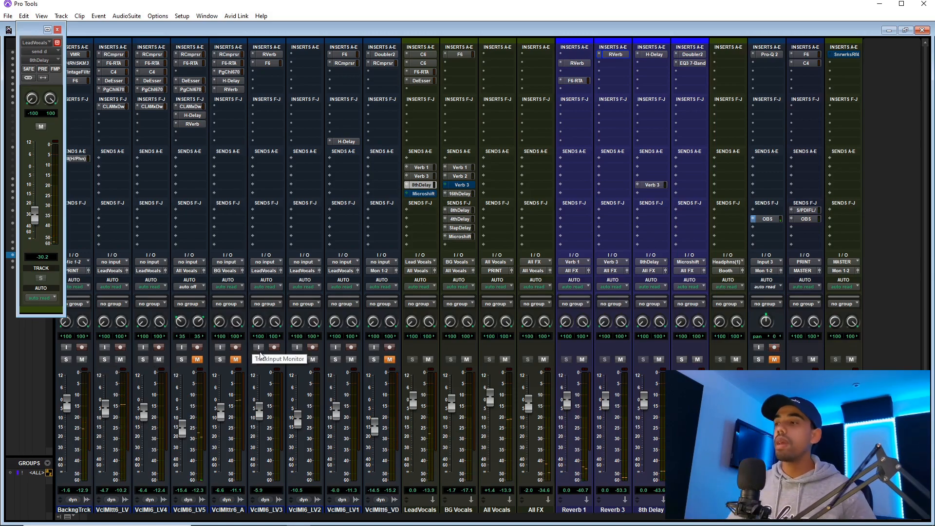
Step: Unmute the Lead Vocals bus's Microshift send and open the Doubler2 plugin on the Microshift track
{"action": "left_click", "coordinate": [427, 194]}
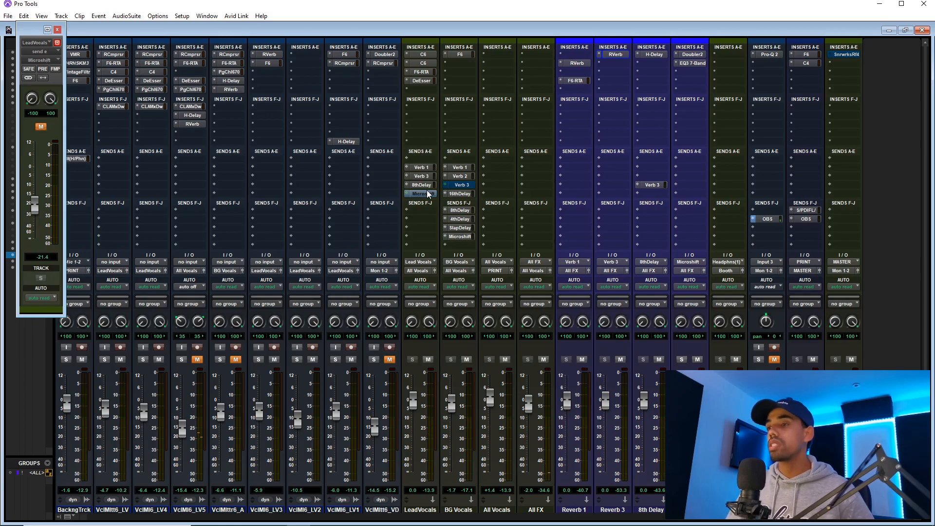
{"action": "left_click", "coordinate": [418, 194], "text": "ctrl+shift"}
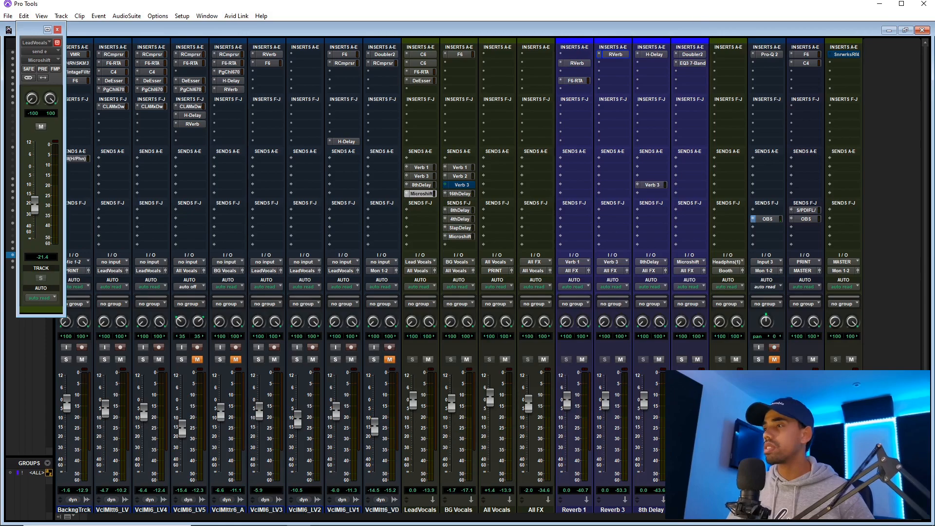
{"action": "left_click", "coordinate": [692, 54]}
{"action": "left_click_drag", "start_coordinate": [440, 131], "coordinate": [605, 90]}
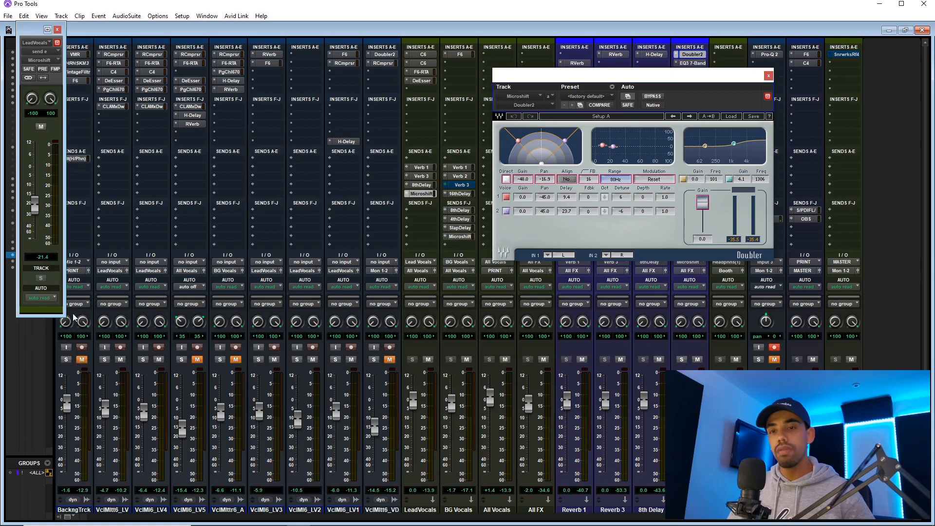
Step: Raise the Microshift send level to exaggerate the doubling effect, and undo the change
{"action": "left_click_drag", "start_coordinate": [36, 209], "coordinate": [32, 154]}
{"action": "key", "text": "ctrl+z"}
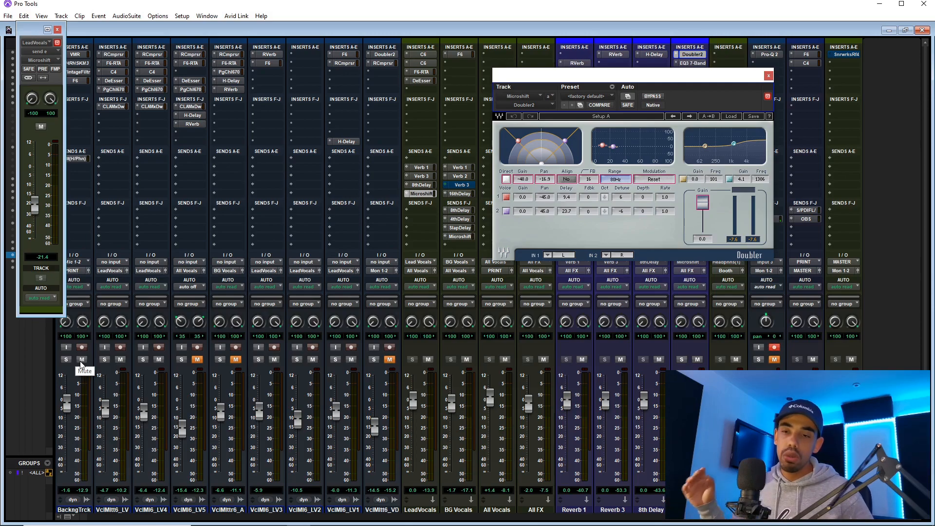
Step: Unmute the adlibs track and place the edit cursor near the start of its Adlibs-05 clip in the Edit window
{"action": "left_click", "coordinate": [232, 361]}
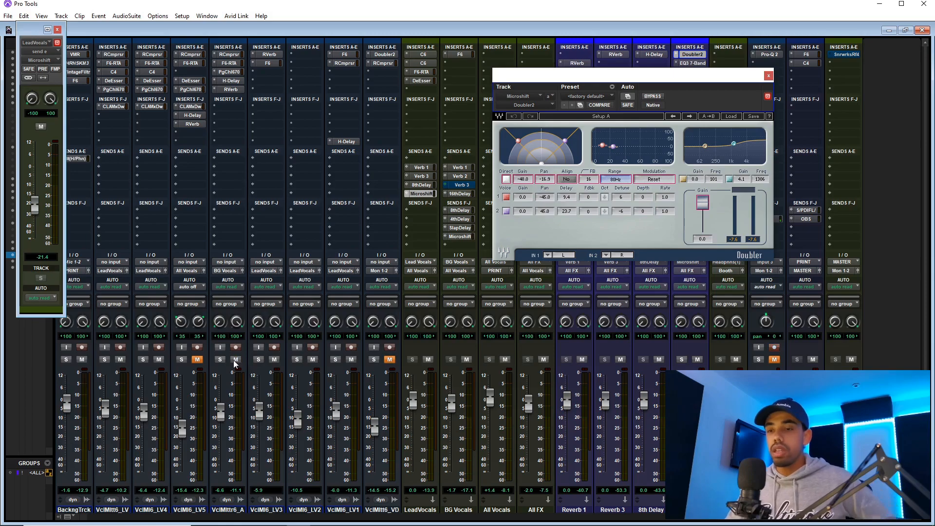
{"action": "key", "text": "ctrl+equal"}
{"action": "left_click", "coordinate": [356, 337]}
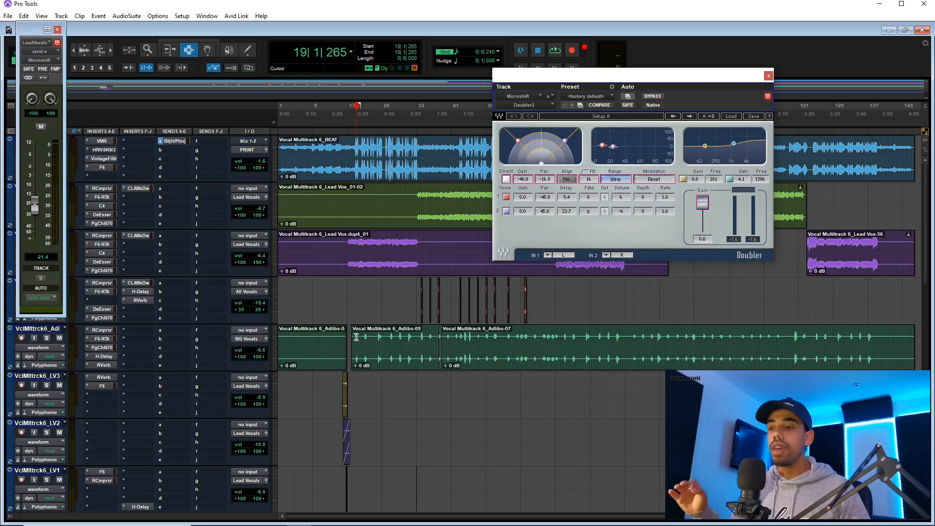
Step: Open the adlibs track's H-Delay and RVerb plugins and play from the start of the Adlibs-05 clip
{"action": "left_click_drag", "start_coordinate": [355, 339], "coordinate": [386, 344]}
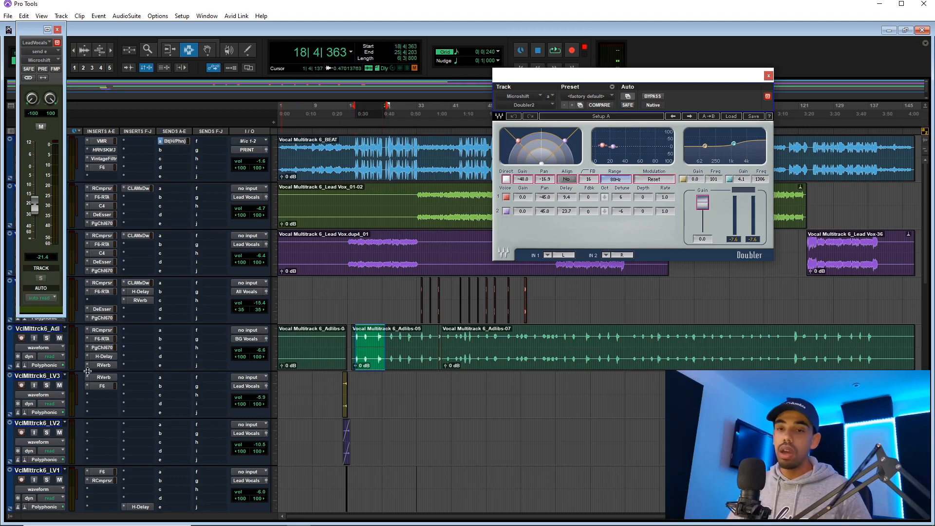
{"action": "left_click", "coordinate": [99, 356]}
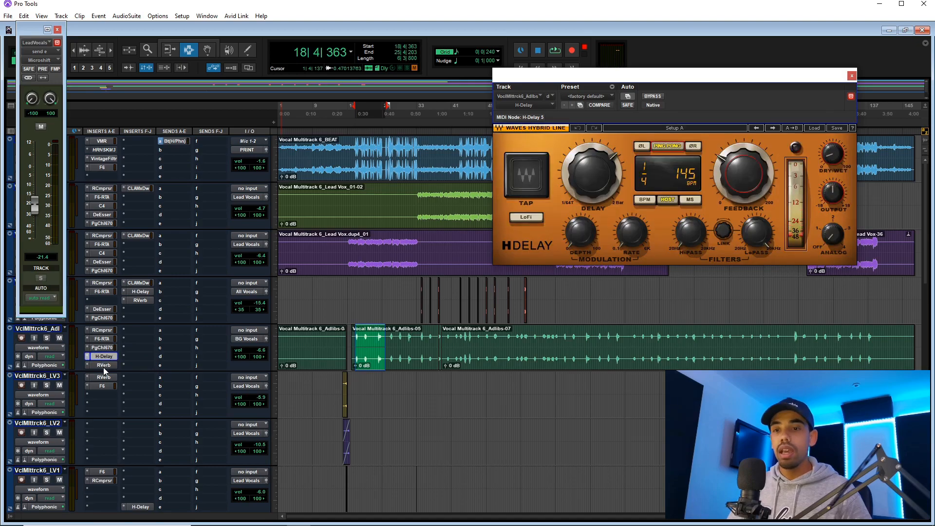
{"action": "left_click", "coordinate": [104, 365]}
{"action": "left_click", "coordinate": [375, 342]}
{"action": "key", "text": "space"}
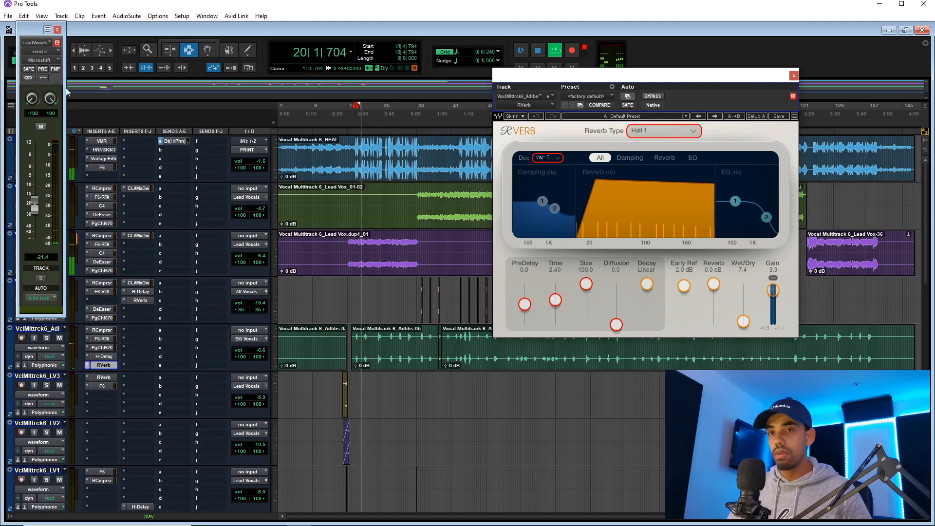
Step: Mute the Backing Track and open the adlibs track's F6-RTA equalizer while auditioning, with the Microshift send window closed
{"action": "left_click", "coordinate": [57, 30]}
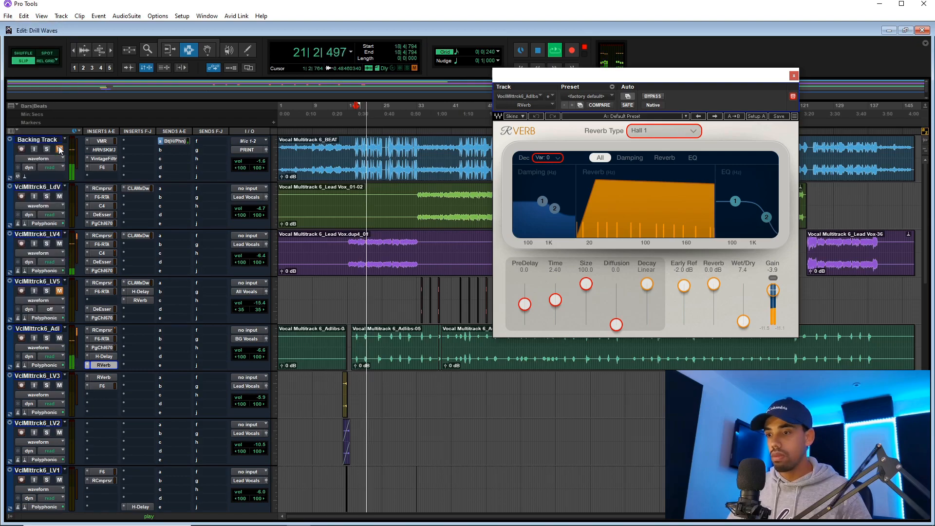
{"action": "left_click", "coordinate": [59, 149]}
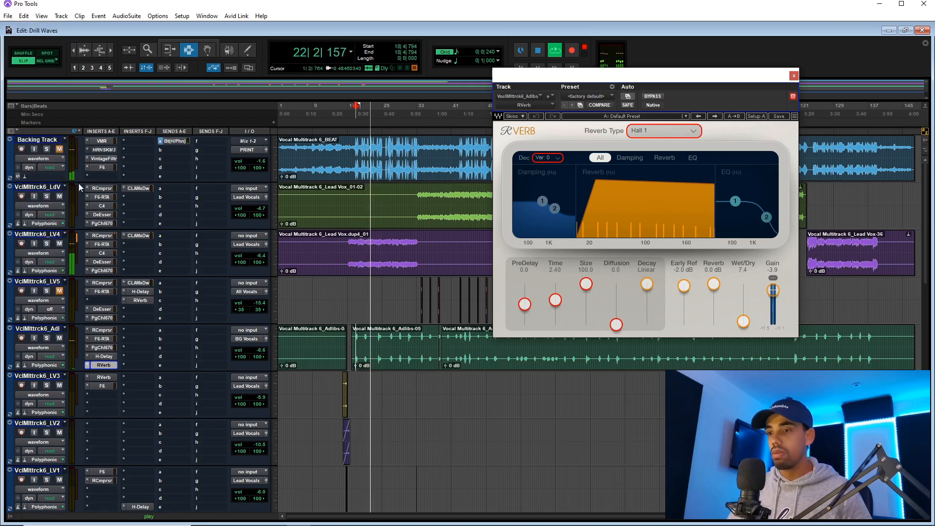
{"action": "left_click", "coordinate": [102, 339]}
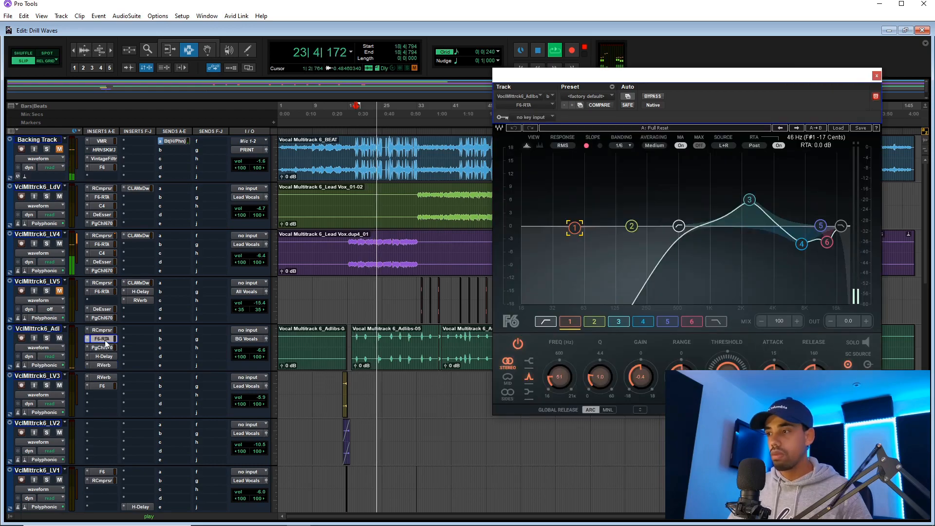
{"action": "key", "text": "space"}
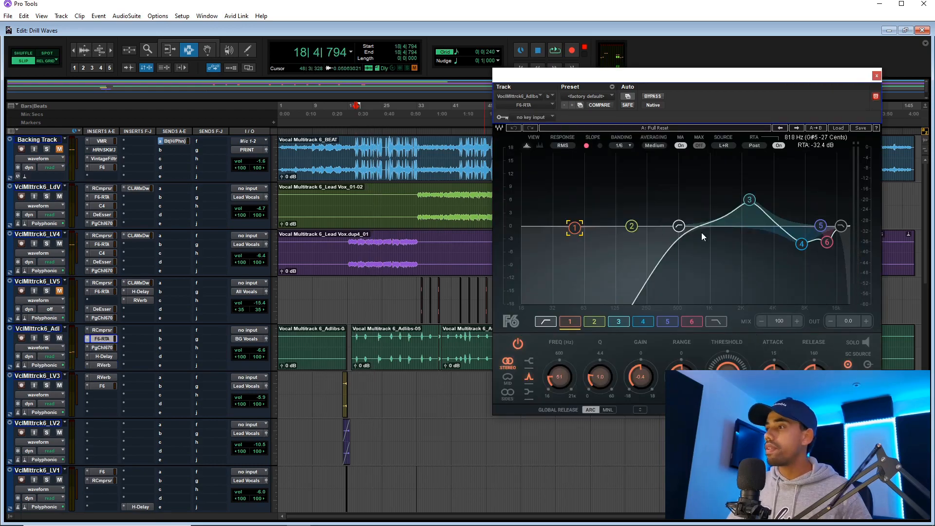
Step: Review the settings of the adlibs track's PuigChild 670, F6-RTA, H-Delay and RVerb plugins
{"action": "left_click", "coordinate": [101, 348]}
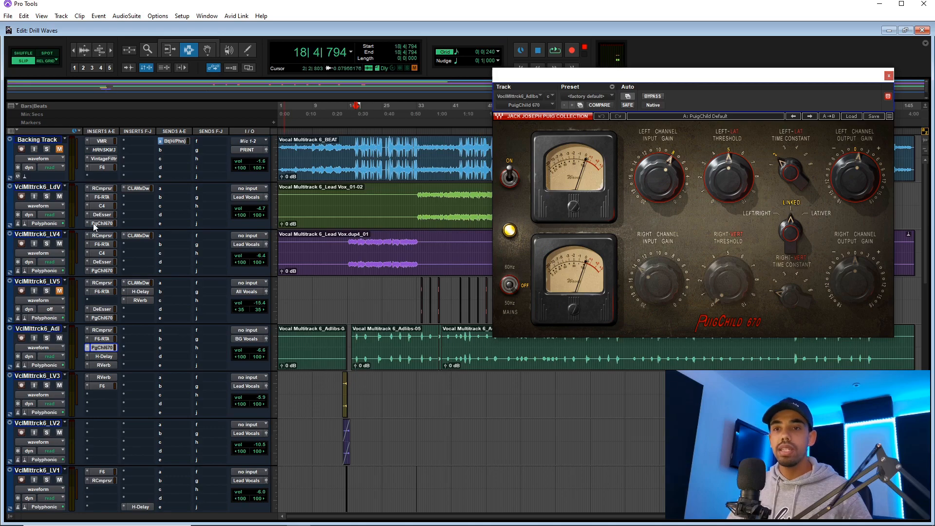
{"action": "left_click", "coordinate": [101, 339]}
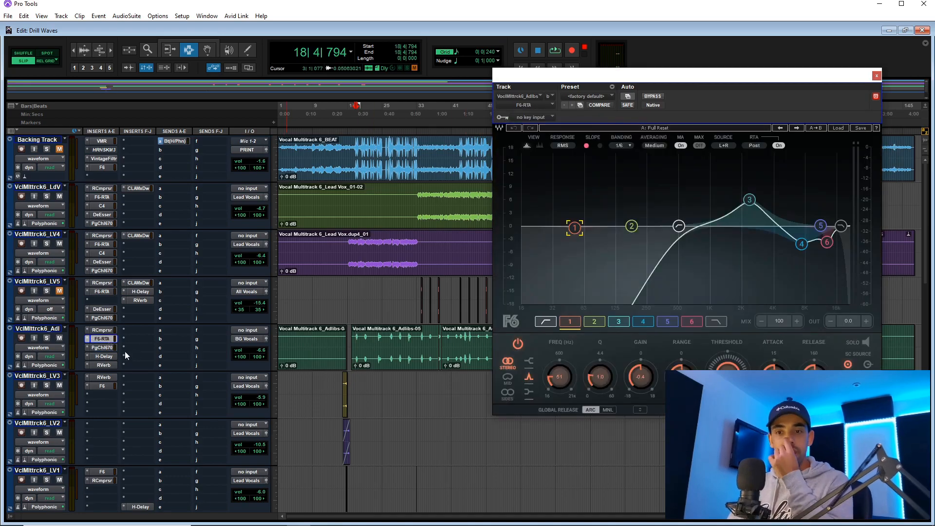
{"action": "left_click", "coordinate": [104, 356]}
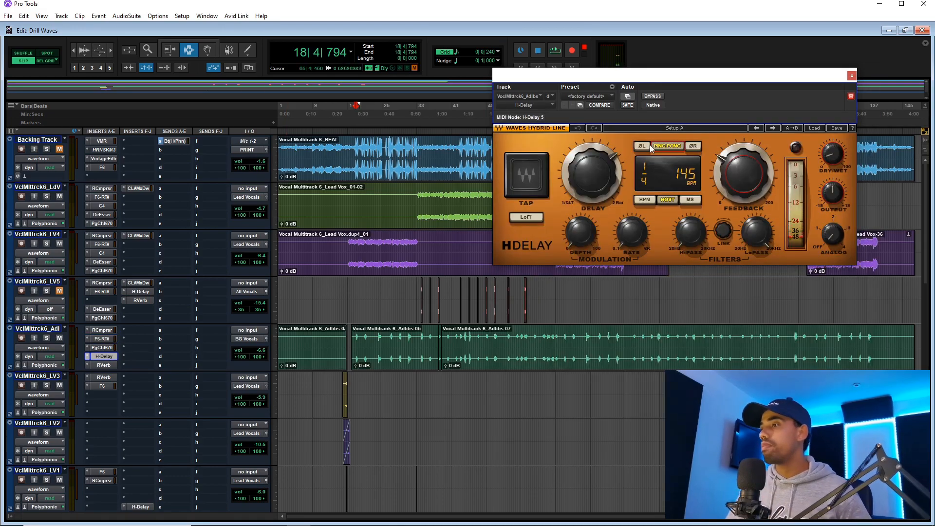
{"action": "left_click", "coordinate": [104, 366]}
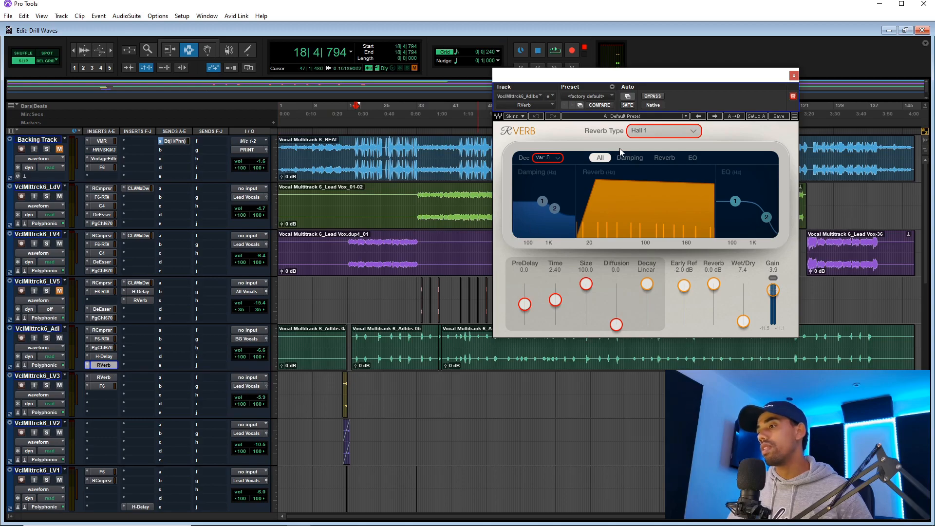
Step: Audition the mix from bar 32, just before the vocal starts on the VclMlttrck6_LdV track
{"action": "left_click", "coordinate": [415, 194]}
{"action": "key", "text": "space"}
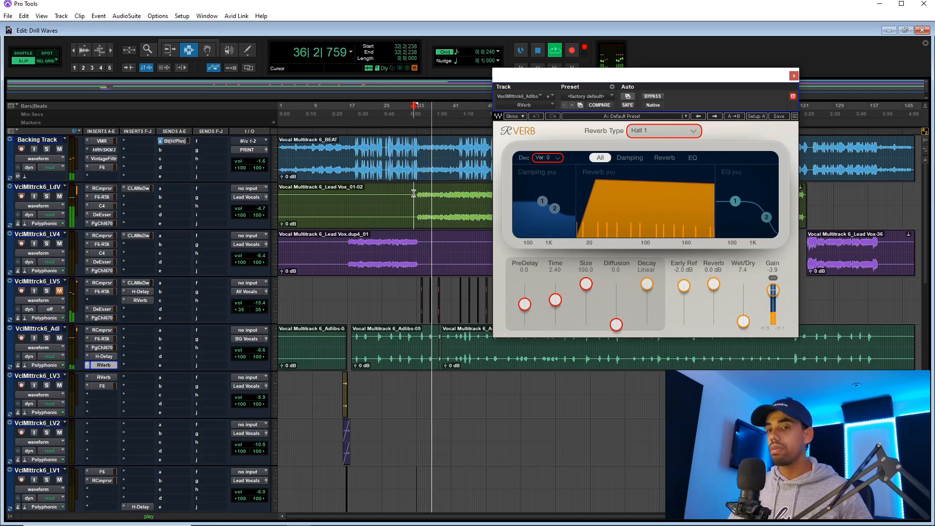
{"action": "key", "text": "space"}
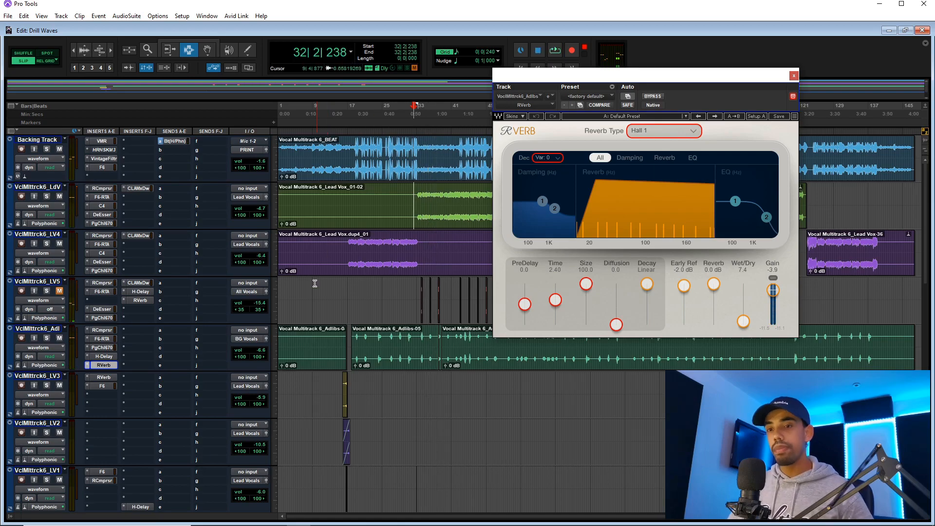
Step: Close the RVerb window and audition the mix from bar 33
{"action": "left_click", "coordinate": [144, 329]}
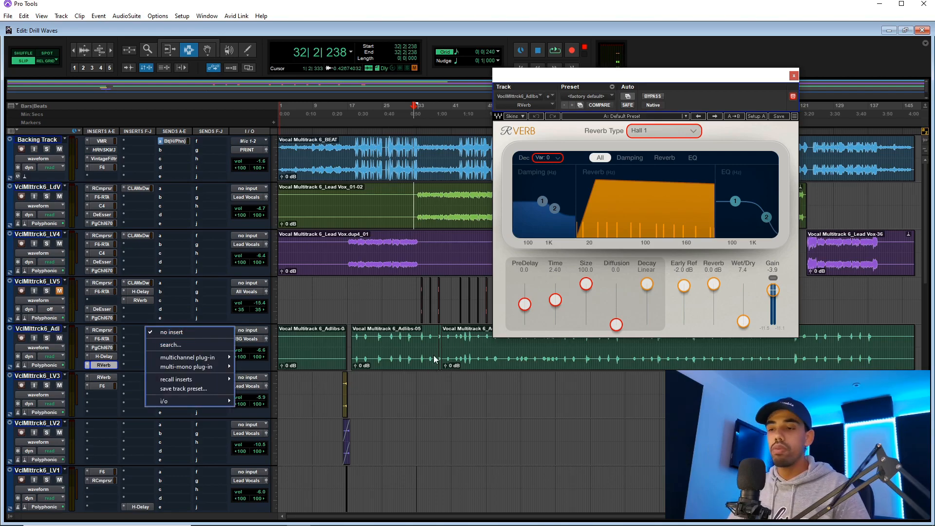
{"action": "left_click", "coordinate": [419, 351]}
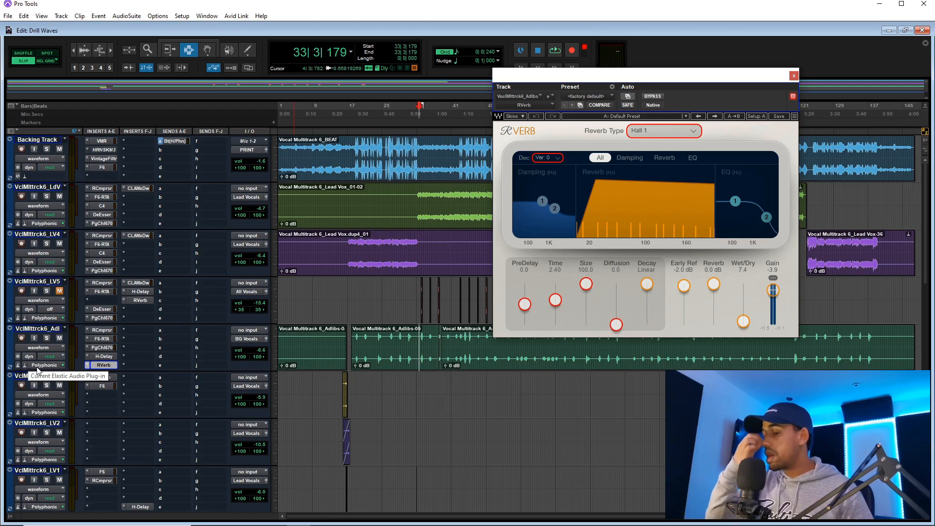
{"action": "left_click_drag", "start_coordinate": [242, 358], "coordinate": [256, 358]}
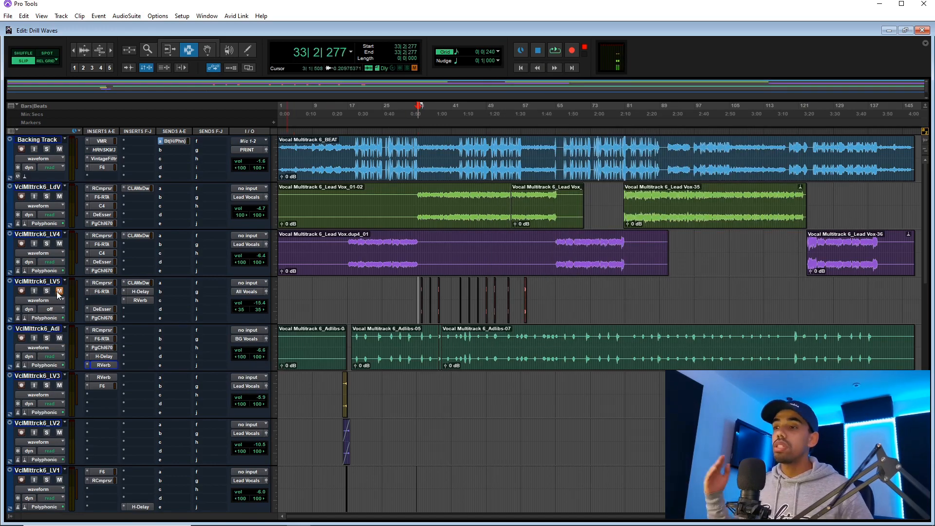
{"action": "key", "text": "space"}
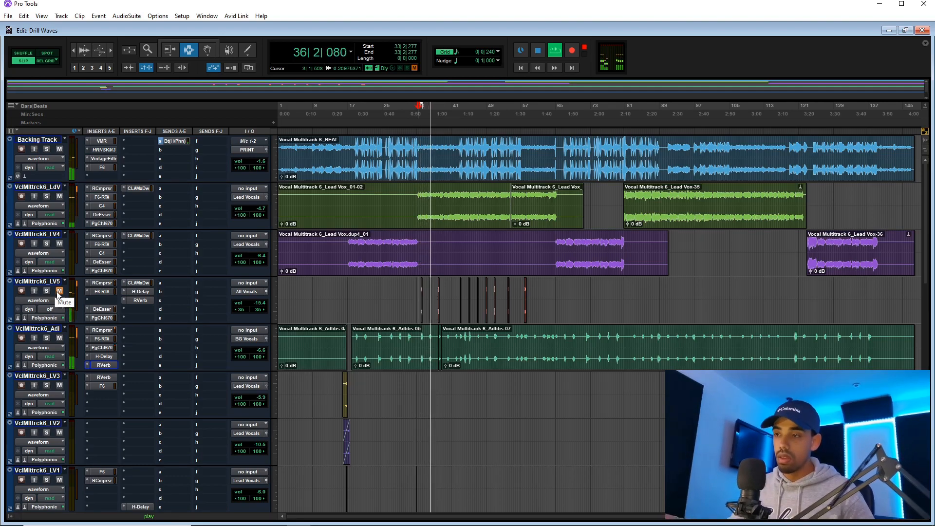
{"action": "key", "text": "space"}
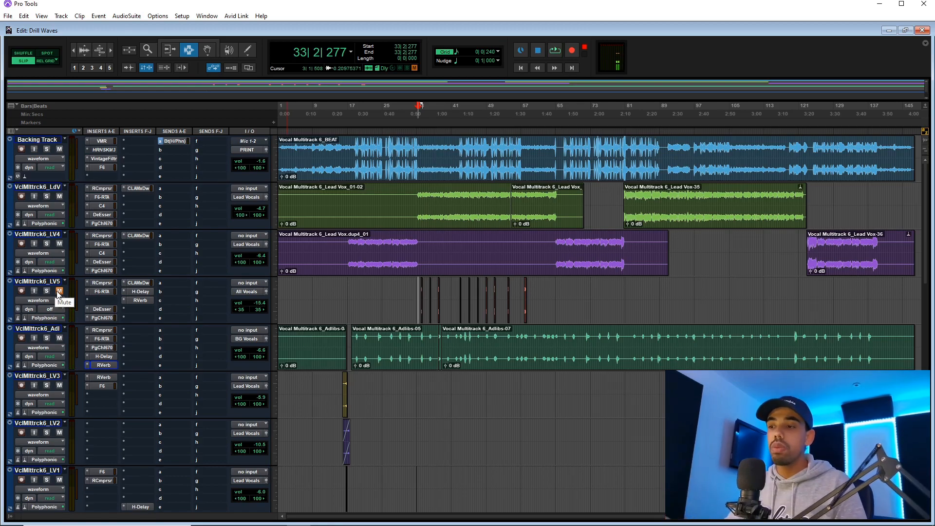
Step: Unmute the VclMlttrck6_LV5 track and play from bar 33 with its short clips magnified
{"action": "left_click", "coordinate": [59, 291]}
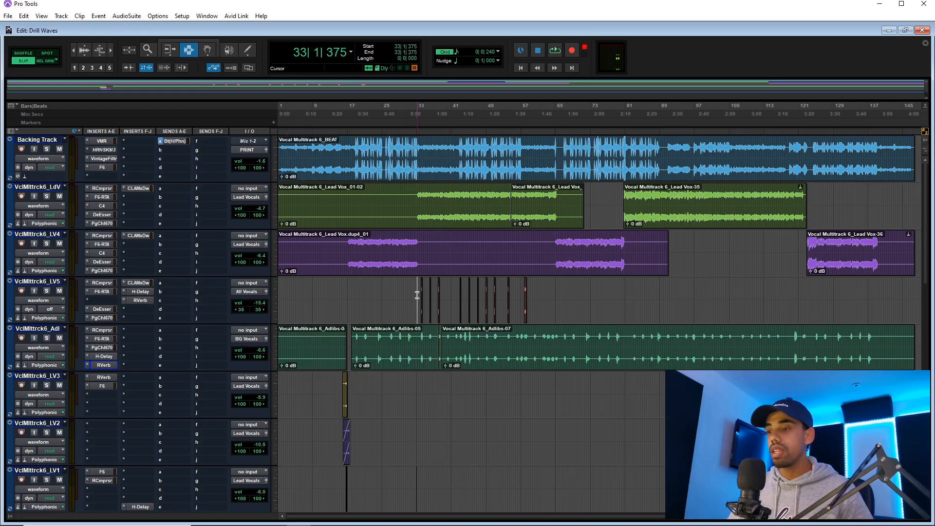
{"action": "key", "text": "ctrl+bracketright"}
{"action": "key", "text": "ctrl+bracketright"}
{"action": "key", "text": "space"}
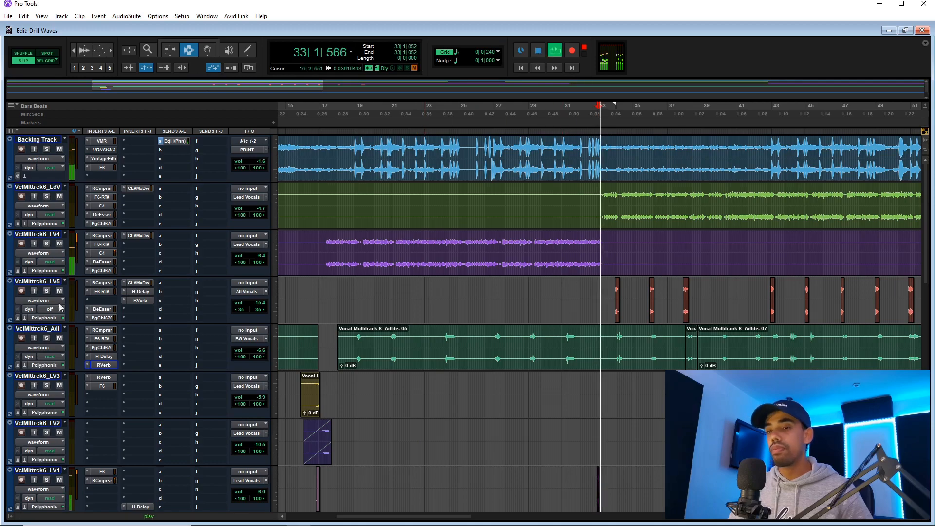
Step: Mute the adlibs track and audition the VclMlttrck6_LV5 track in and out of solo
{"action": "left_click", "coordinate": [59, 338]}
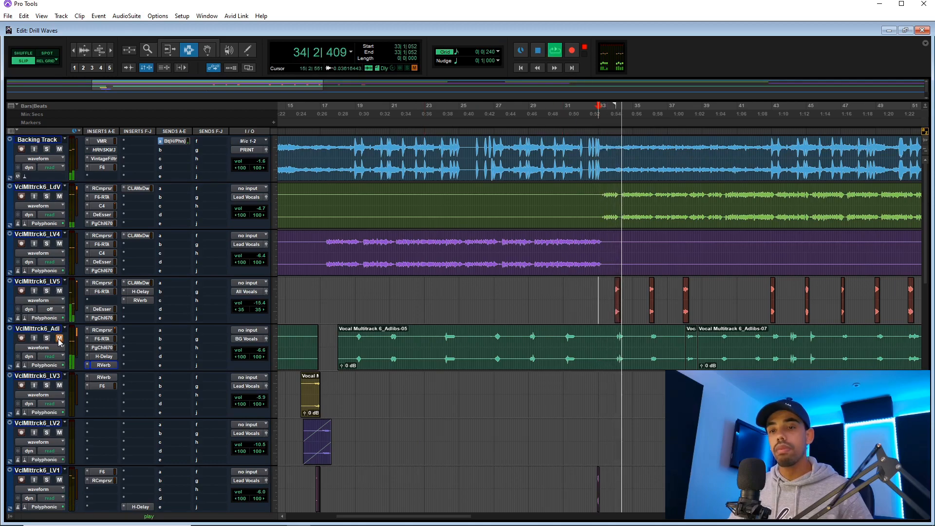
{"action": "left_click", "coordinate": [47, 291]}
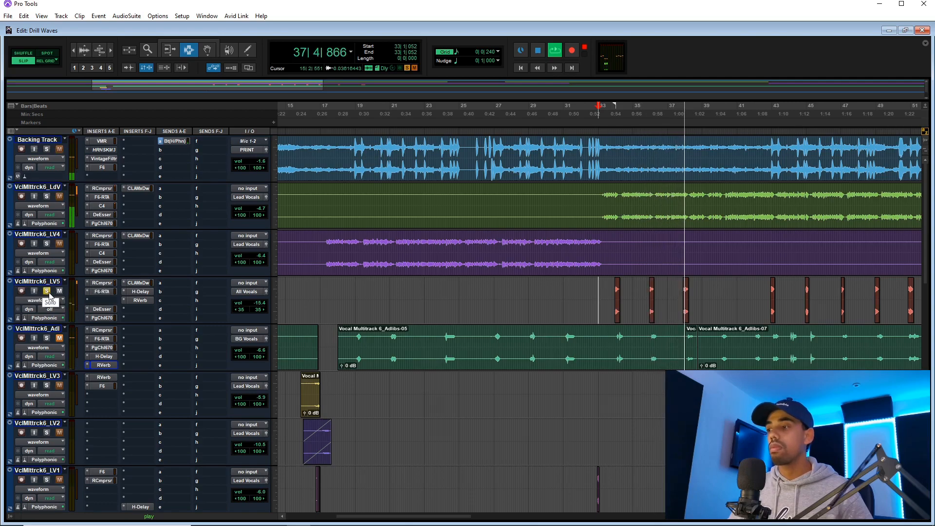
{"action": "left_click", "coordinate": [47, 291]}
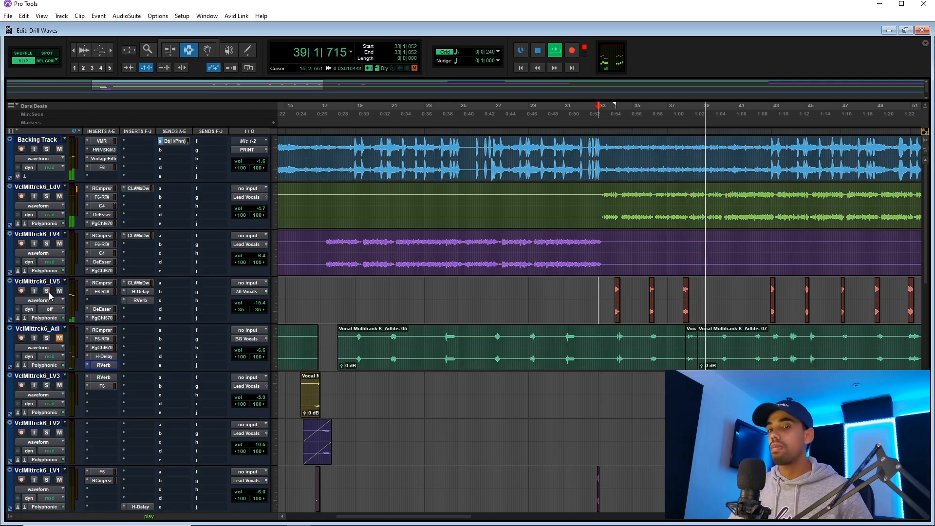
{"action": "key", "text": "space"}
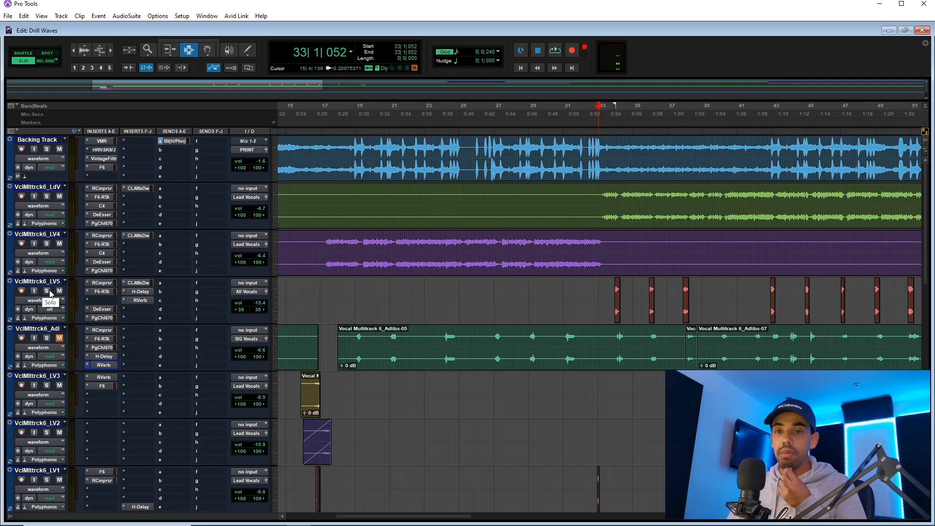
Step: Review the VclMlttrck6_LV5 track's F6-RTA, DeEsser, PuigChild 670 and CLA MixDown plugins
{"action": "left_click", "coordinate": [102, 291]}
{"action": "left_click_drag", "start_coordinate": [703, 101], "coordinate": [510, 100]}
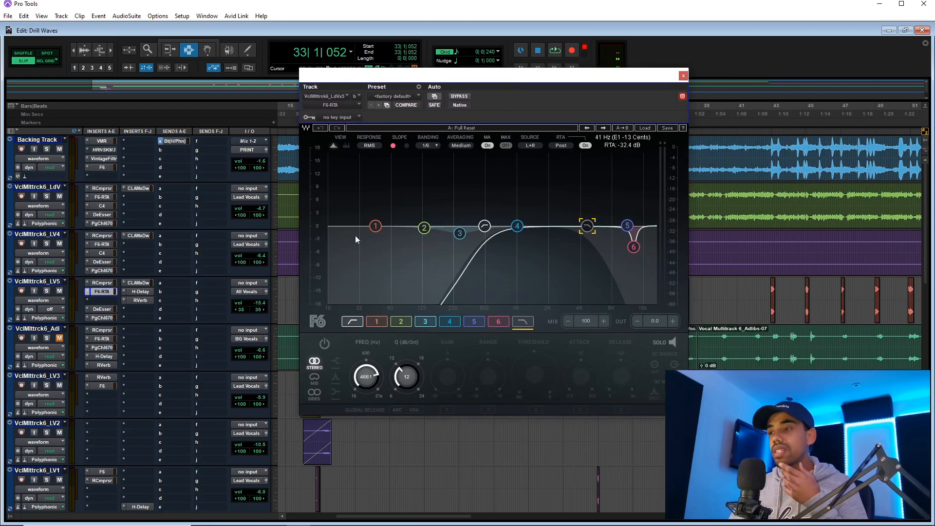
{"action": "left_click", "coordinate": [103, 309]}
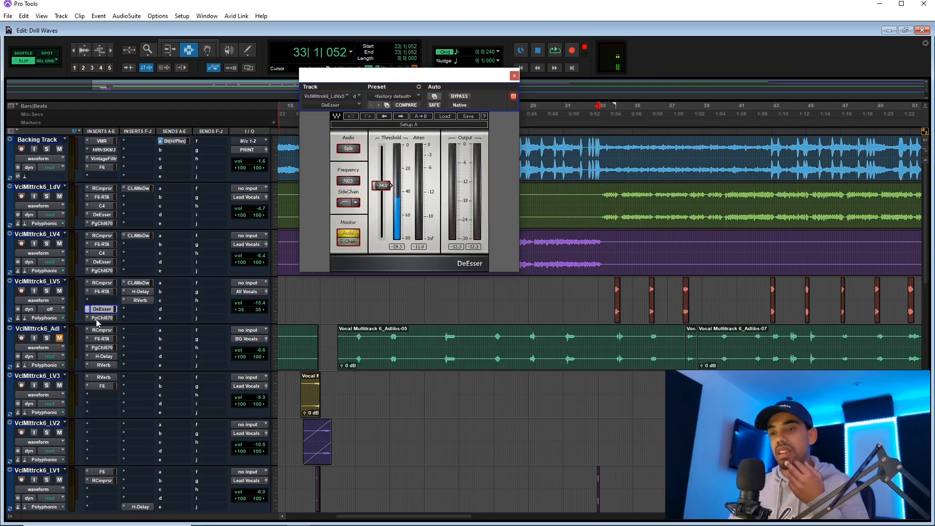
{"action": "left_click", "coordinate": [104, 318]}
{"action": "left_click", "coordinate": [139, 282]}
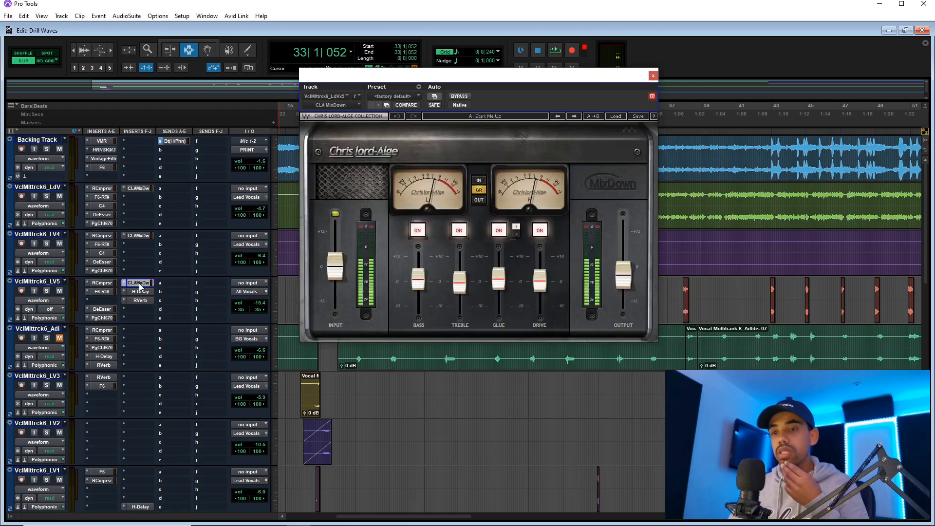
Step: Check the VclMlttrck6_LV5 track's full name, and open its H-Delay and RVerb plugins to review their settings
{"action": "double_click", "coordinate": [50, 285]}
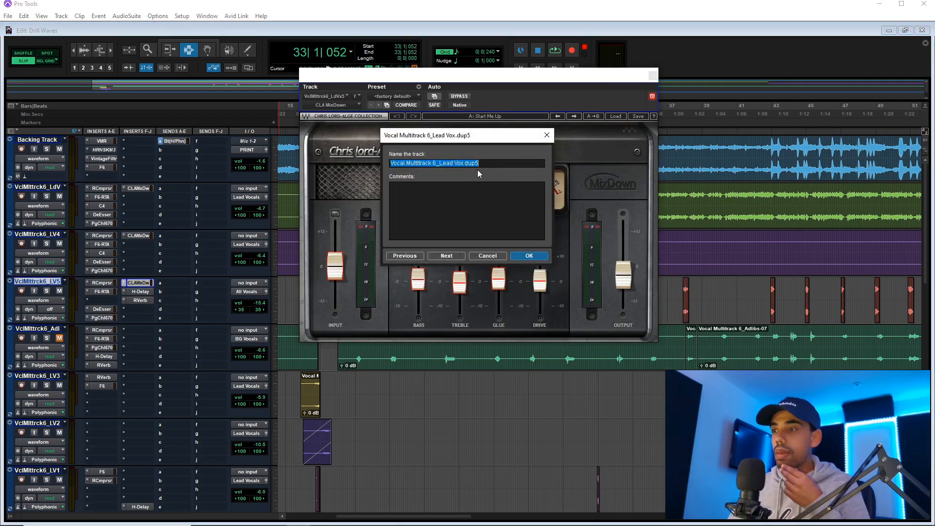
{"action": "left_click", "coordinate": [547, 135]}
{"action": "left_click", "coordinate": [137, 291]}
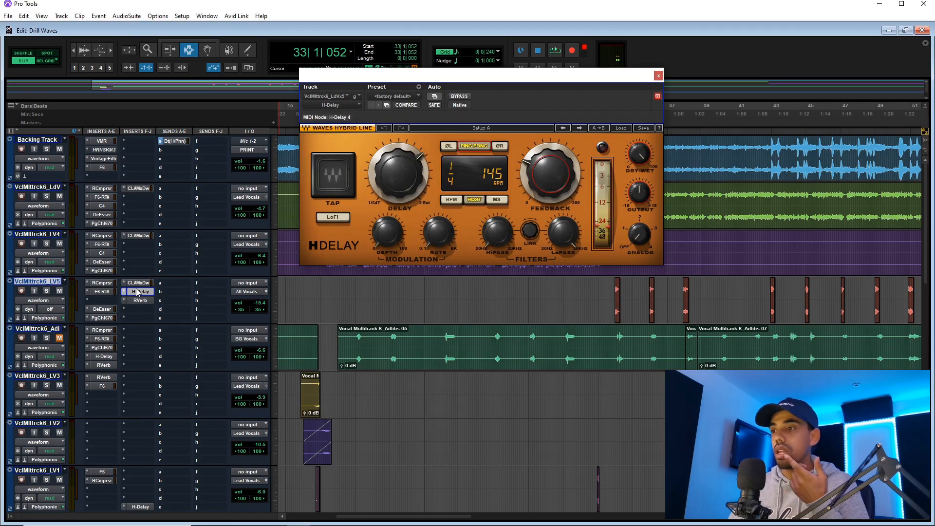
{"action": "left_click", "coordinate": [140, 300]}
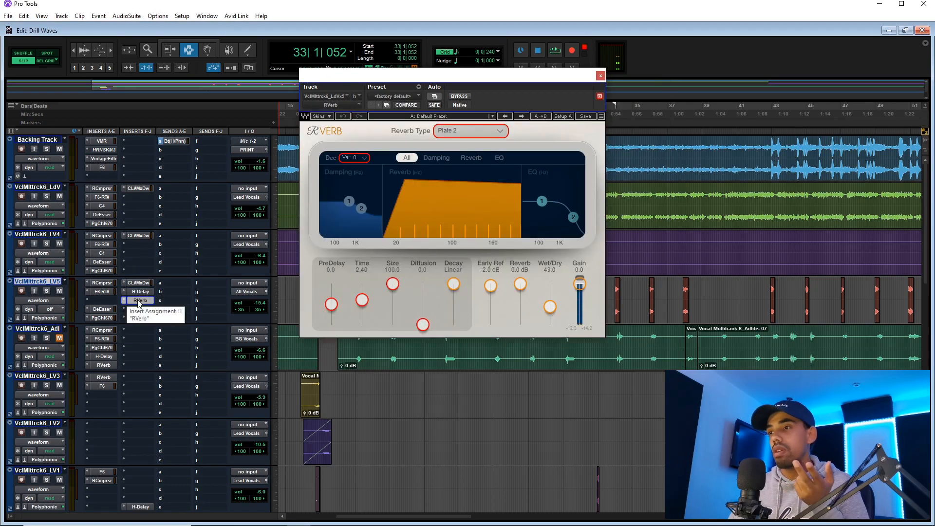
Step: Set the Dry/Wet of the VclMlttrck6_LV5 track's H-Delay to 100 and close the plugin window
{"action": "left_click", "coordinate": [141, 291]}
{"action": "left_click_drag", "start_coordinate": [639, 154], "coordinate": [640, 161]}
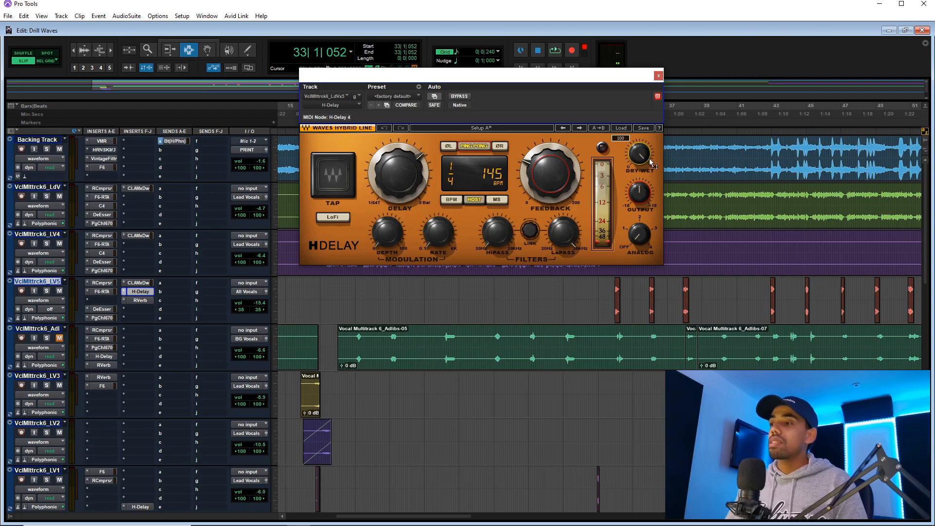
{"action": "left_click", "coordinate": [660, 76]}
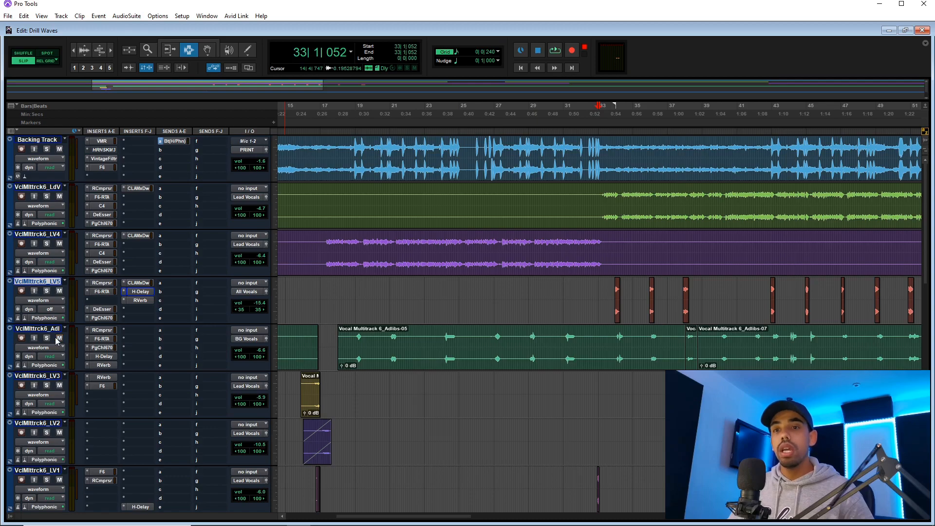
Step: Switch to the Mix window and review the PRINT track's F6 equalizer and C4 multiband plugins
{"action": "key", "text": "ctrl+equal"}
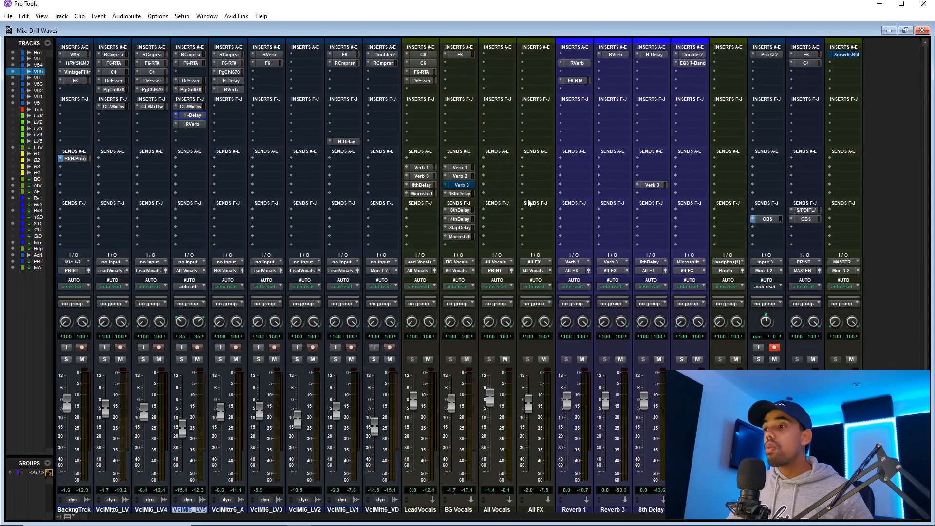
{"action": "left_click", "coordinate": [808, 55]}
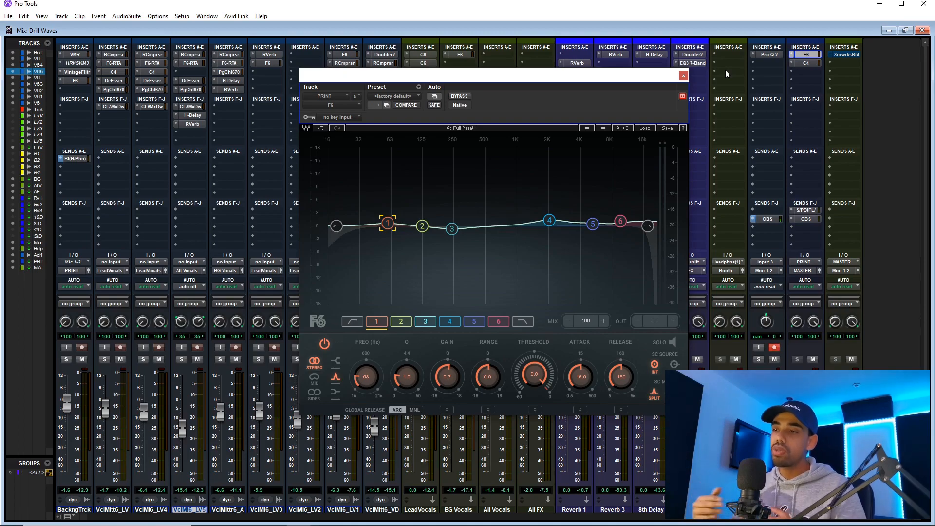
{"action": "left_click", "coordinate": [807, 64]}
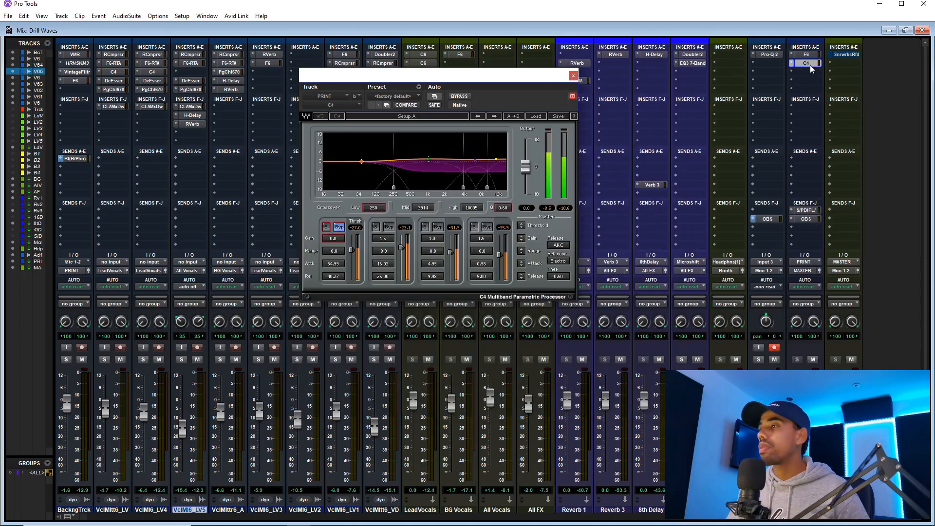
Step: Review bands 6, 4 and 1 of the PRINT track's F6 equalizer and close its plugin window
{"action": "left_click", "coordinate": [808, 57]}
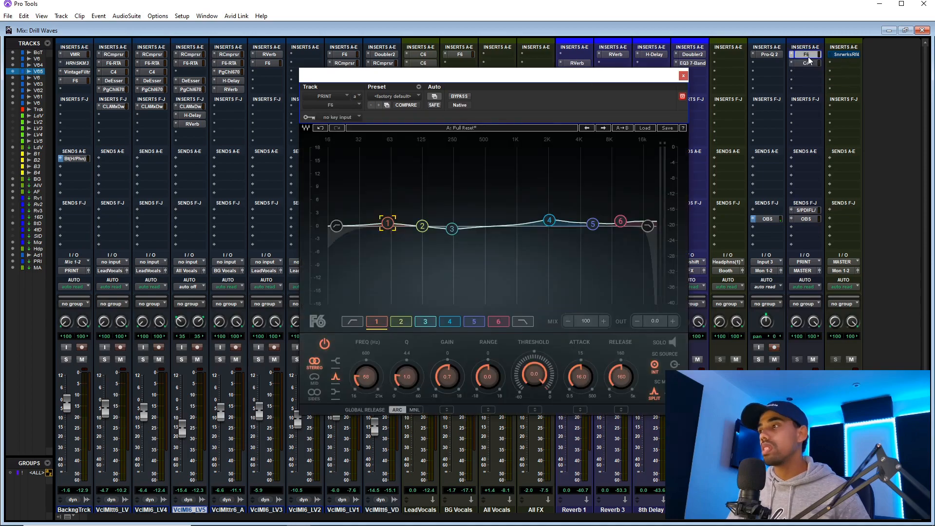
{"action": "left_click_drag", "start_coordinate": [554, 79], "coordinate": [518, 77]}
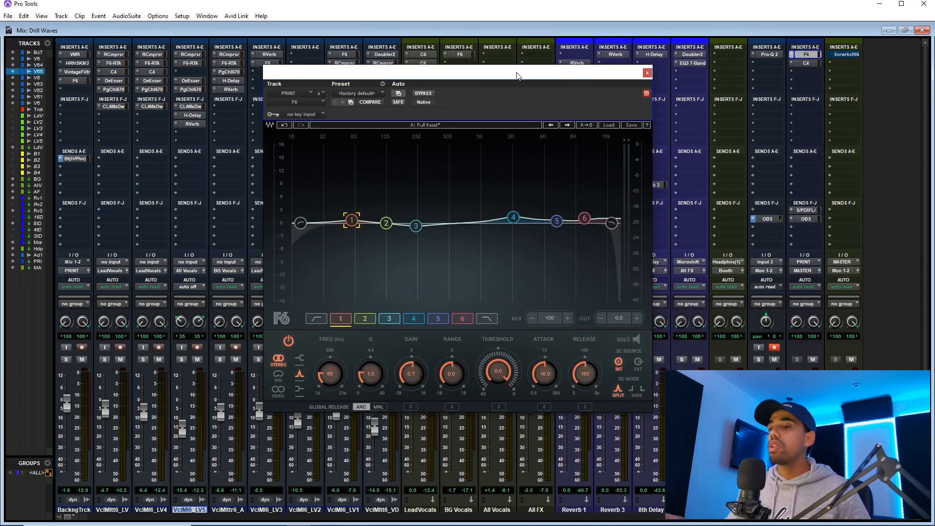
{"action": "left_click", "coordinate": [586, 219]}
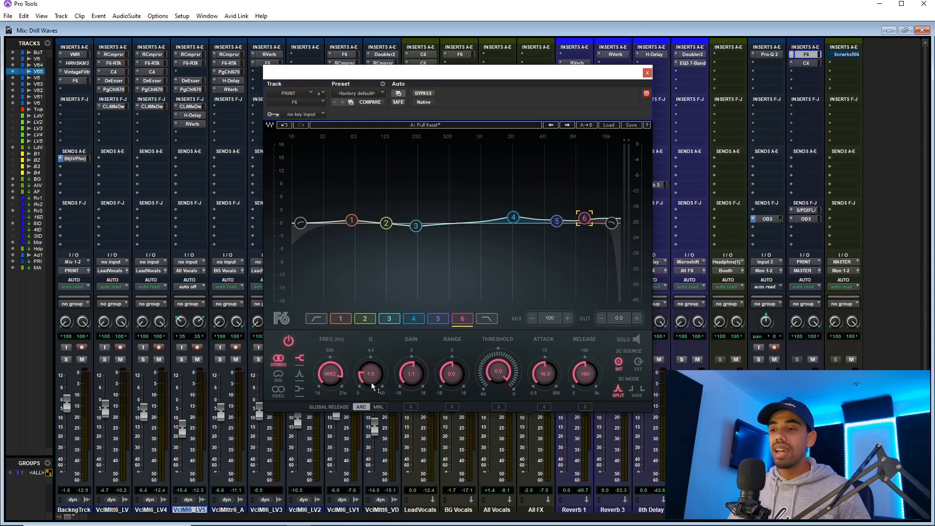
{"action": "left_click", "coordinate": [512, 222]}
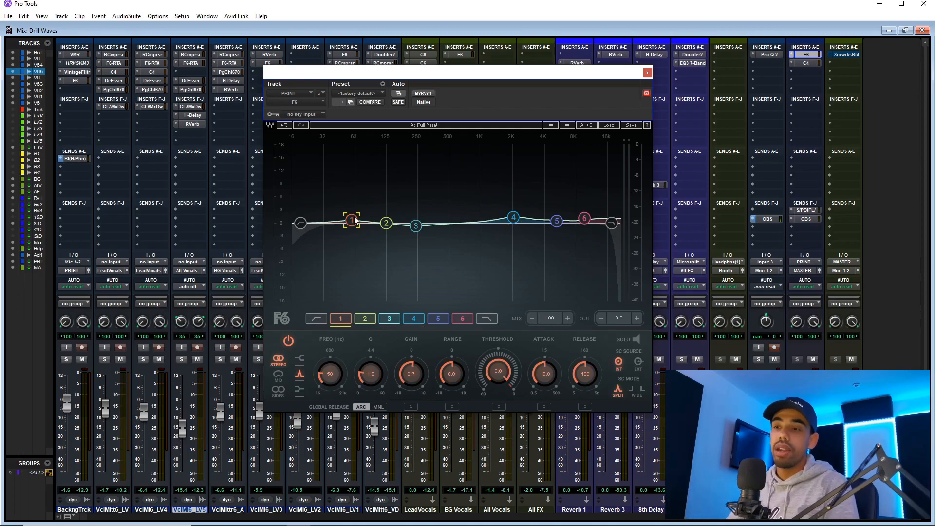
{"action": "left_click", "coordinate": [647, 74]}
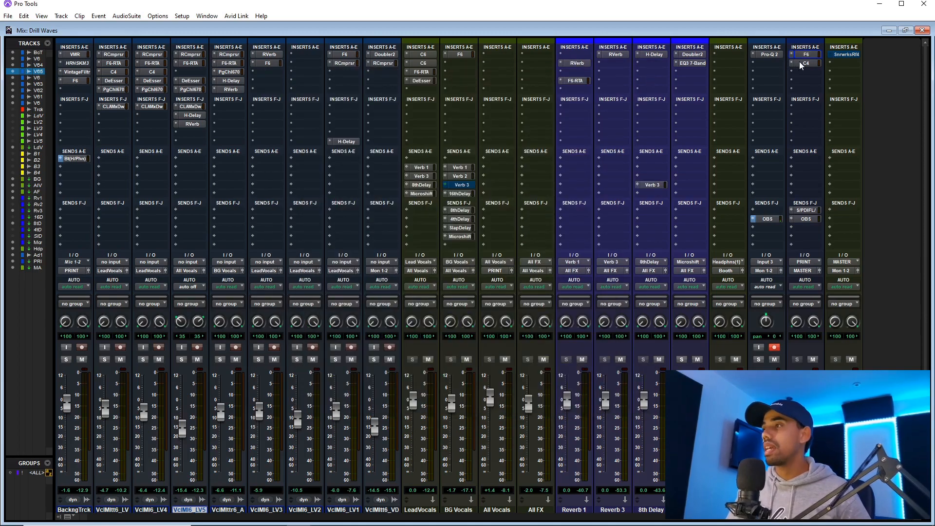
Step: Open the PRINT track's C4 multiband and audition its second and third bands in solo during playback
{"action": "left_click", "coordinate": [803, 63]}
{"action": "left_click_drag", "start_coordinate": [465, 76], "coordinate": [514, 163]}
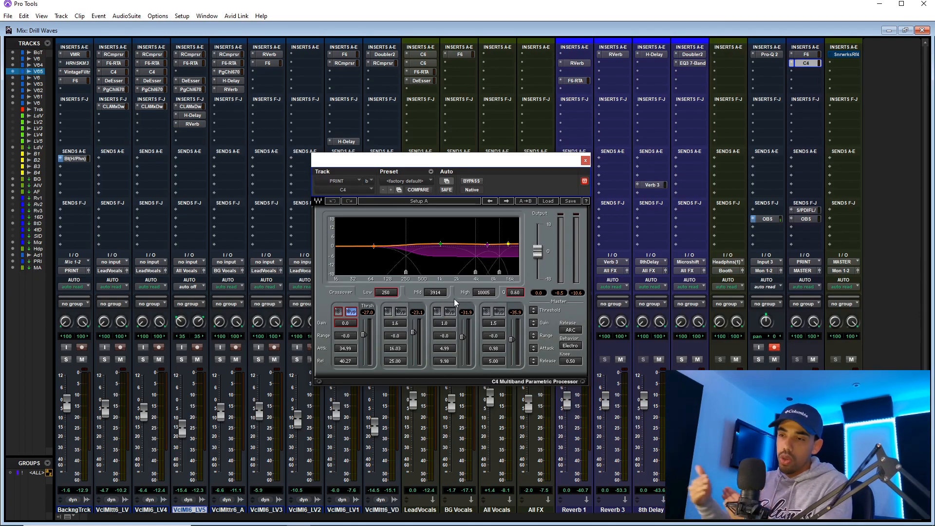
{"action": "key", "text": "space"}
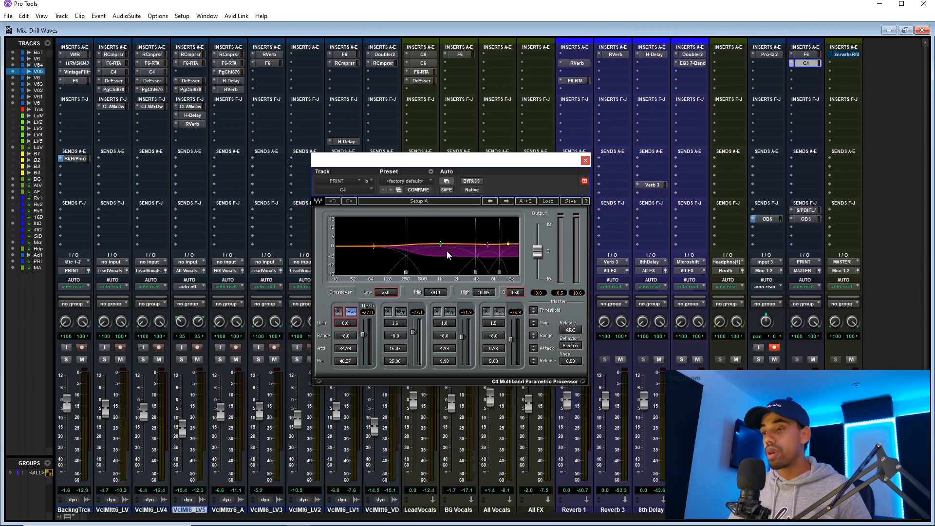
{"action": "left_click", "coordinate": [388, 312]}
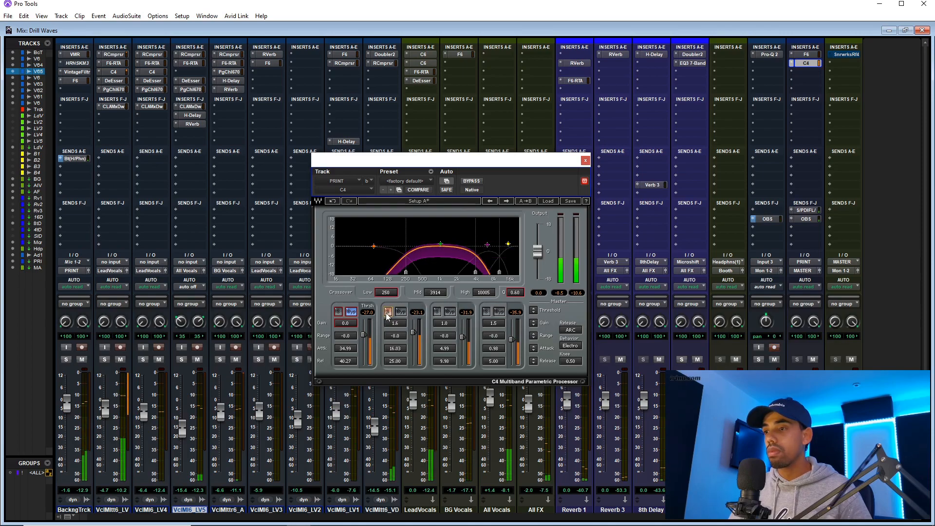
{"action": "left_click", "coordinate": [388, 312]}
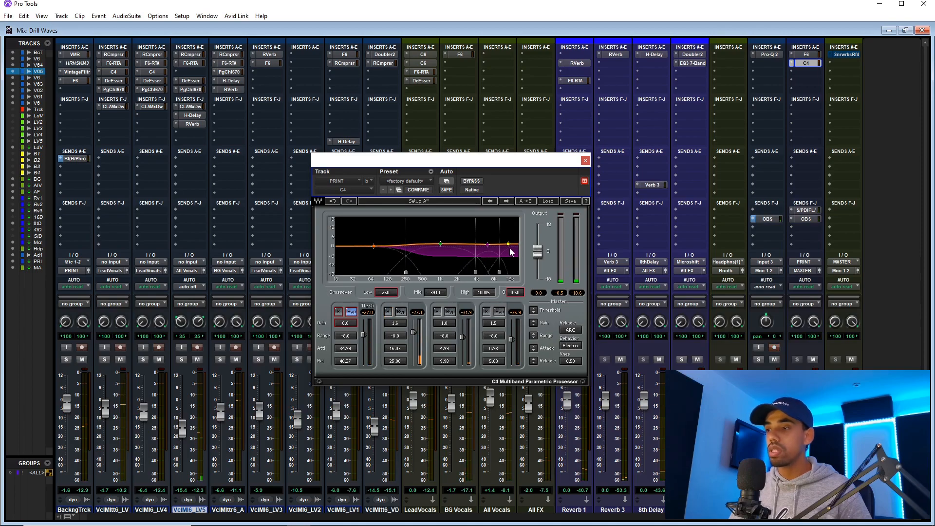
{"action": "left_click", "coordinate": [437, 312]}
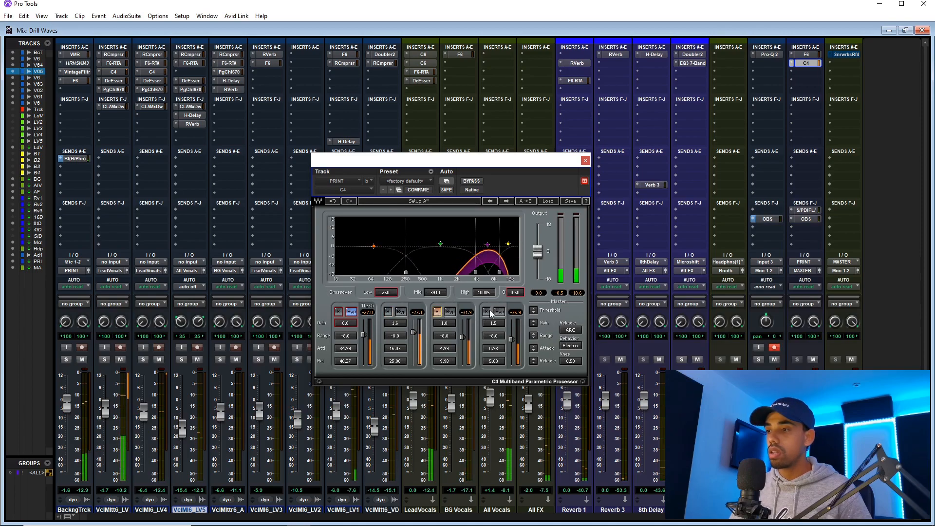
Step: In the Edit window, place the playback cursor at bar 18 of the Vox Dubs clip and mute the VclMlttrck6_VD track
{"action": "key", "text": "ctrl+="}
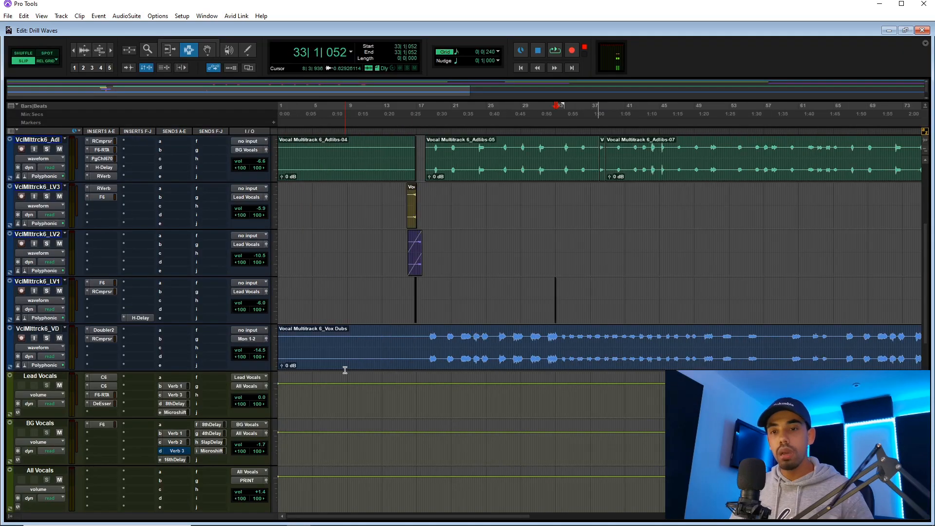
{"action": "scroll", "coordinate": [347, 369], "scroll_direction": "down", "scroll_amount": 1}
{"action": "left_click", "coordinate": [428, 290]}
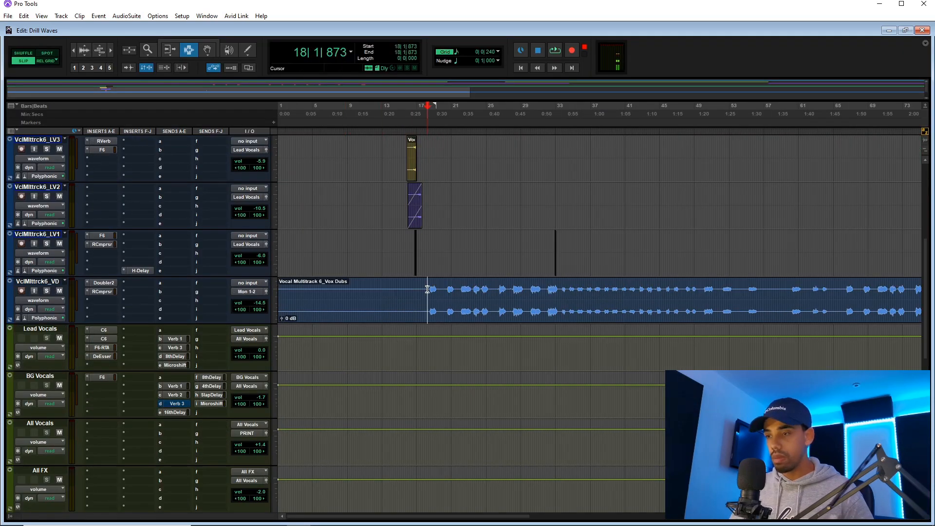
{"action": "left_click", "coordinate": [61, 292]}
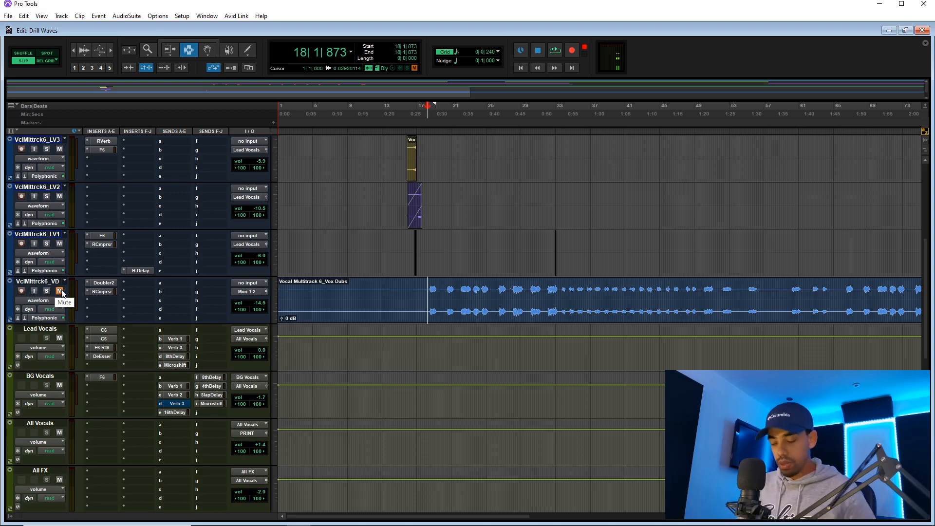
{"action": "key", "text": "r"}
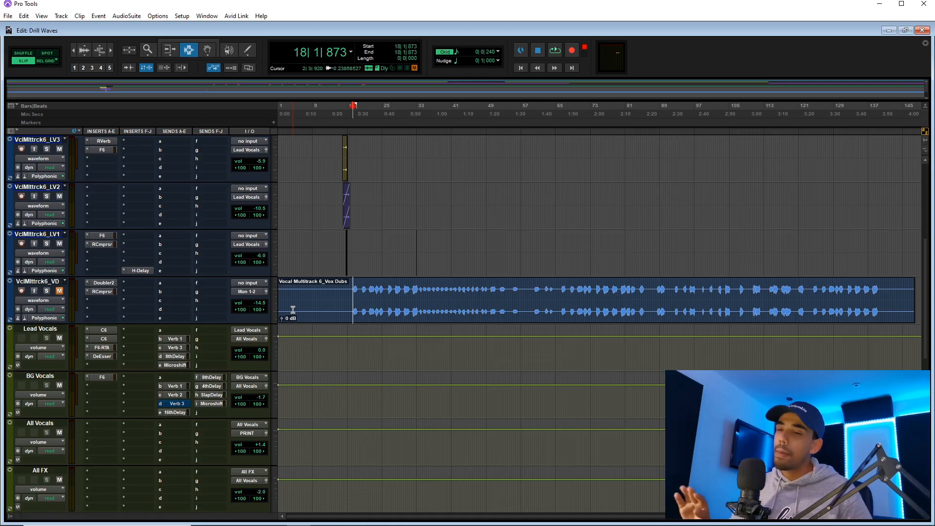
Step: Lower the VclMlttrck6_VD track's volume to -19.1 dB
{"action": "key", "text": "ctrl+equal"}
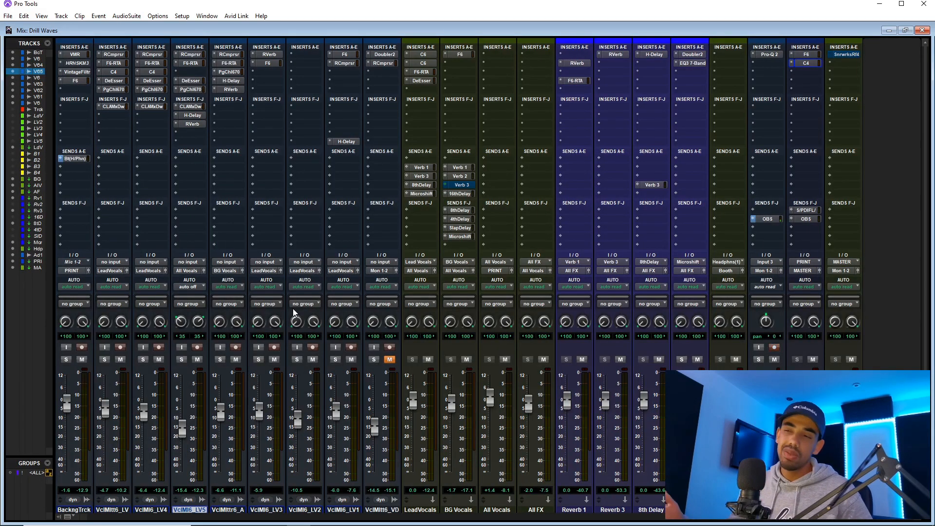
{"action": "key", "text": "ctrl+equal"}
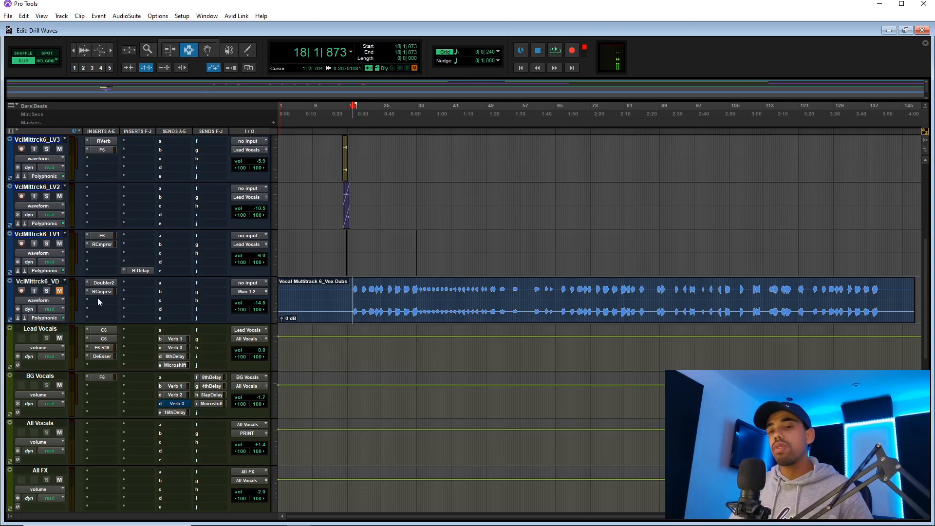
{"action": "left_click", "coordinate": [258, 304]}
{"action": "left_click_drag", "start_coordinate": [259, 305], "coordinate": [259, 308]}
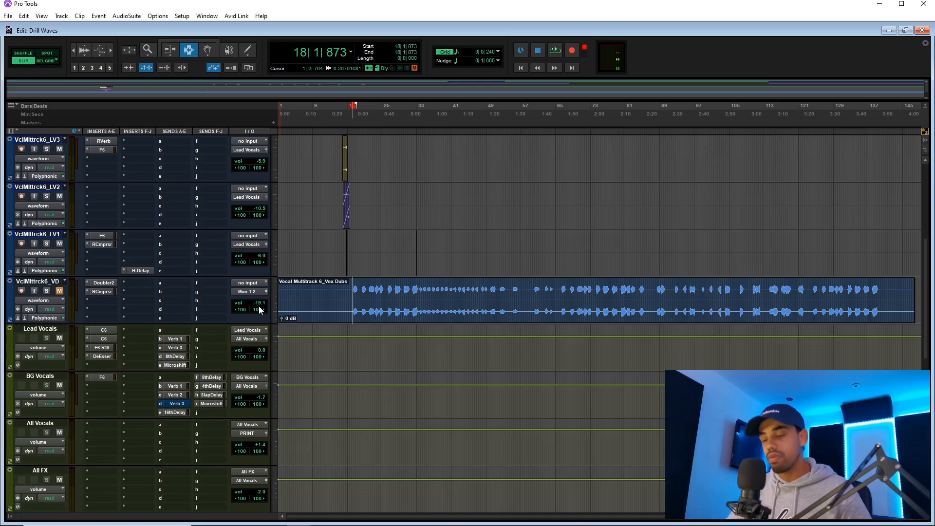
Step: Reopen the PRINT track's C4 from the Edit window, toggle its low band's bypass off and on, and close the plugin
{"action": "key", "text": "ctrl+equal"}
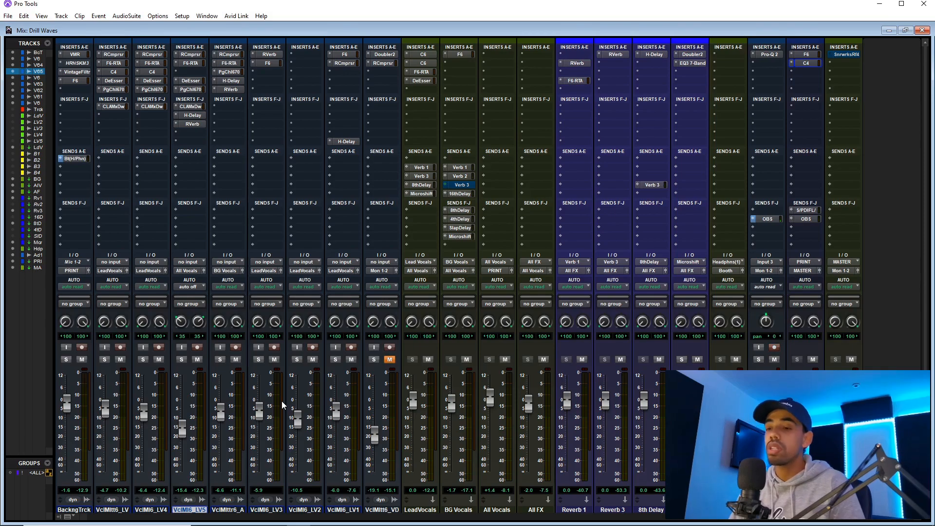
{"action": "scroll", "coordinate": [354, 371], "scroll_direction": "down", "scroll_amount": 1}
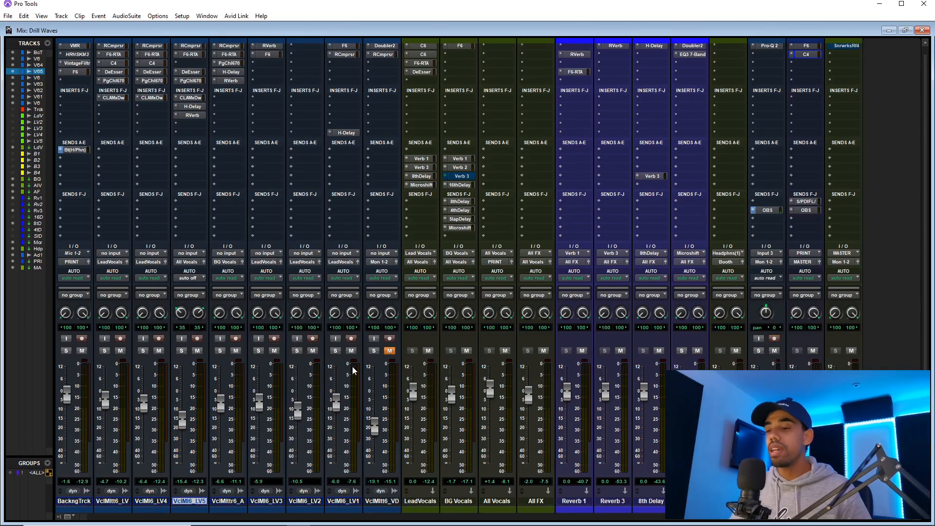
{"action": "left_click", "coordinate": [102, 384]}
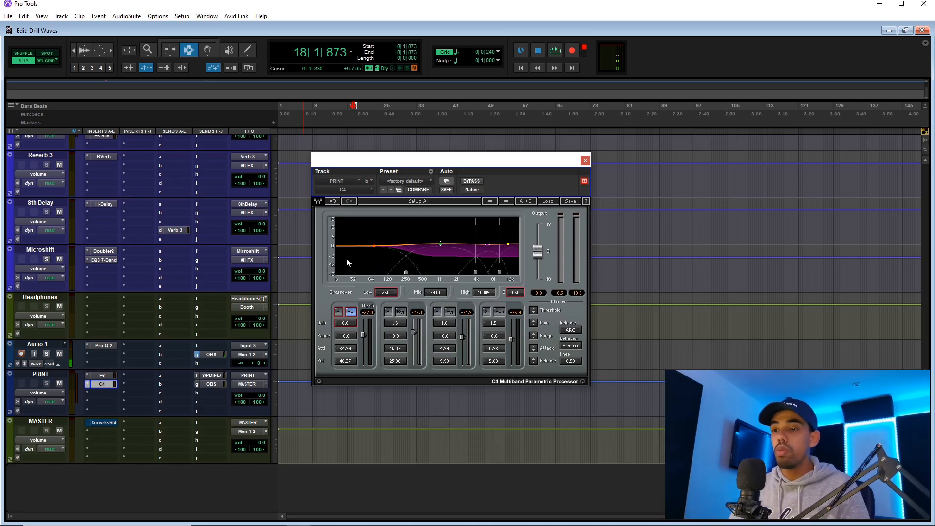
{"action": "left_click", "coordinate": [352, 314]}
{"action": "left_click", "coordinate": [352, 315]}
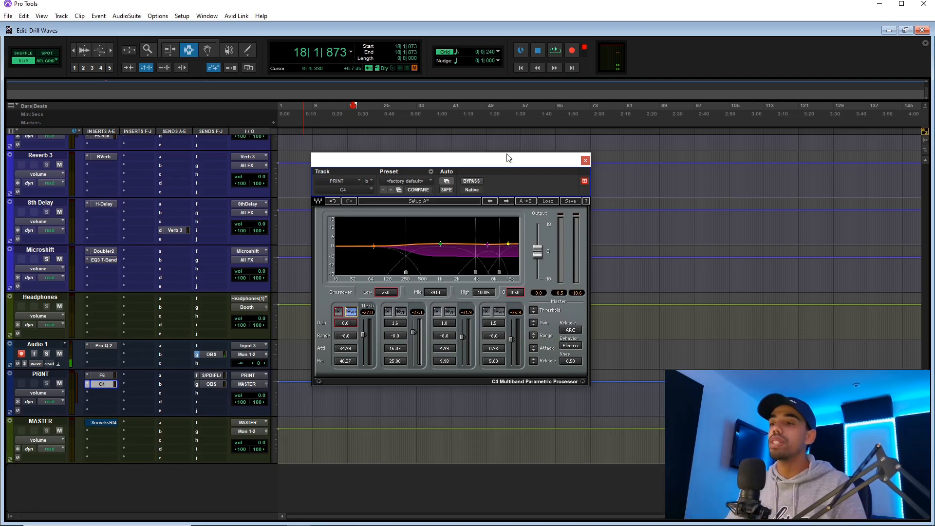
{"action": "left_click", "coordinate": [585, 160]}
Step: Select the Backing Track's beat from about bar 19 to bar 33
{"action": "scroll", "coordinate": [497, 227], "scroll_direction": "up", "scroll_amount": 10}
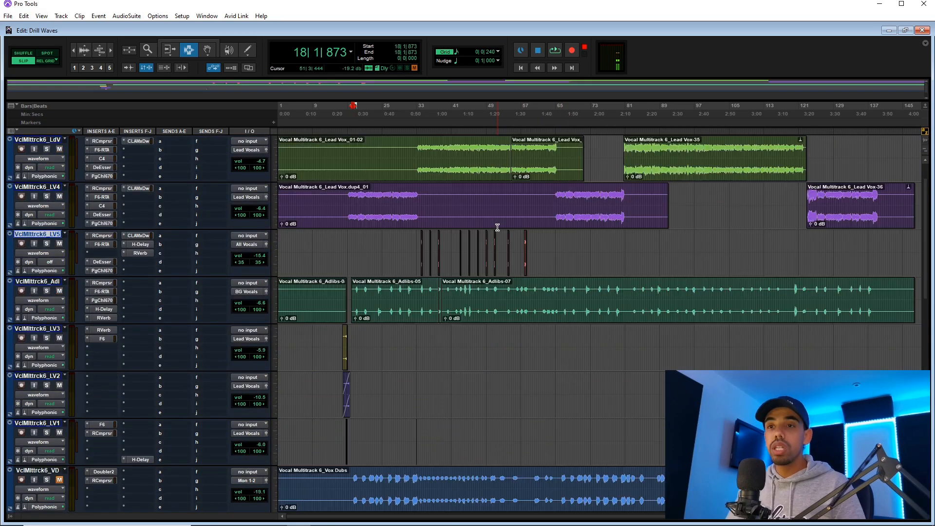
{"action": "scroll", "coordinate": [498, 227], "scroll_direction": "up", "scroll_amount": 2}
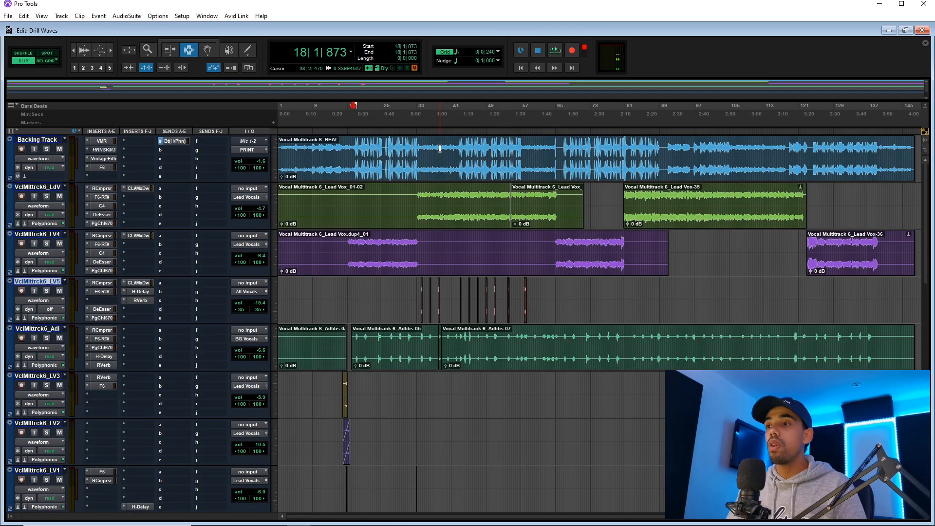
{"action": "left_click_drag", "start_coordinate": [357, 151], "coordinate": [418, 150]}
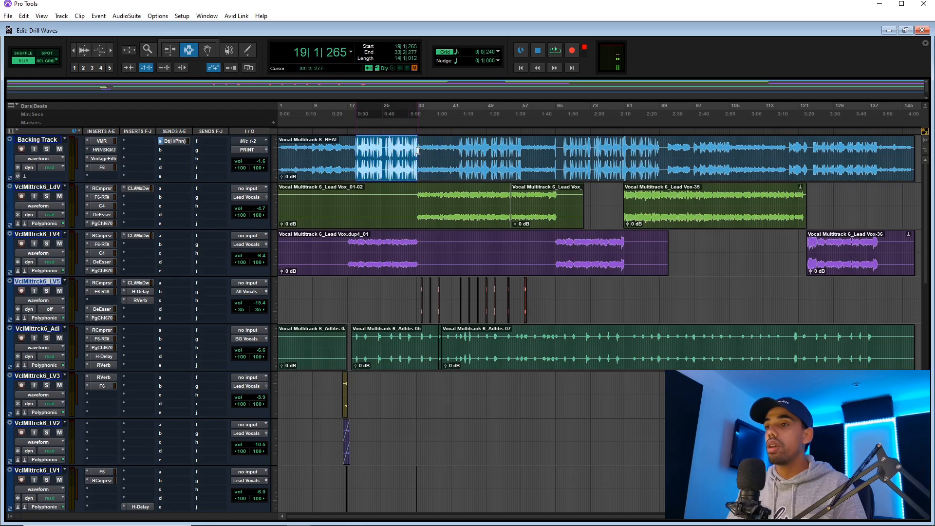
Step: Open the Backing Track's Vintage Filter and F6 plugins, and review the settings of F6 band 5
{"action": "left_click", "coordinate": [103, 159]}
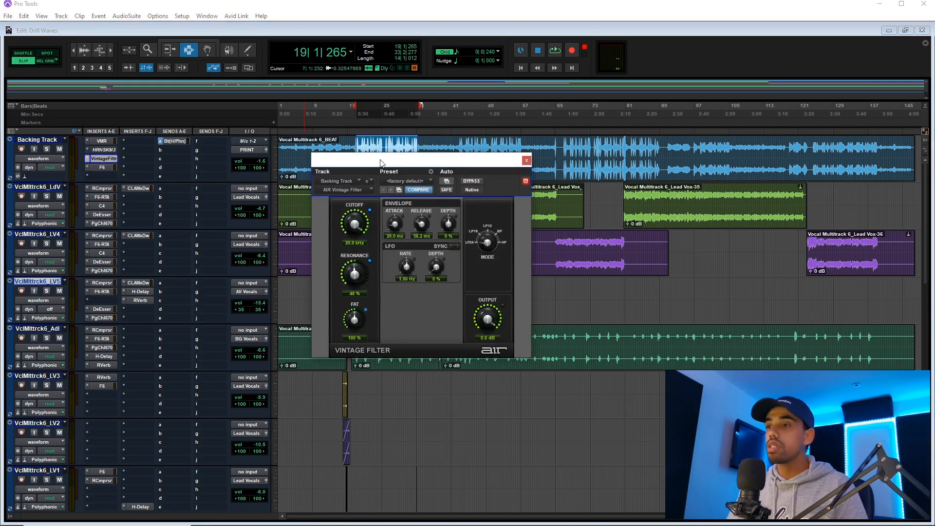
{"action": "left_click", "coordinate": [101, 168]}
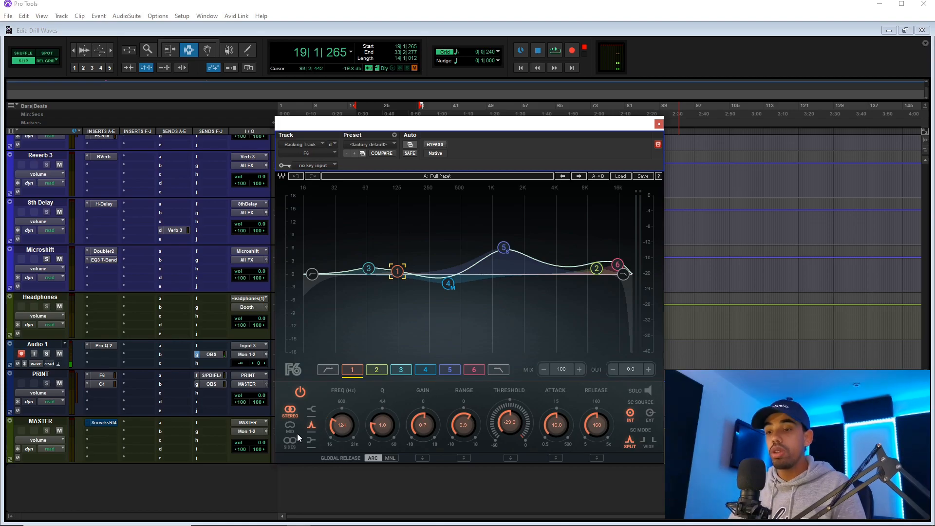
{"action": "left_click", "coordinate": [503, 247]}
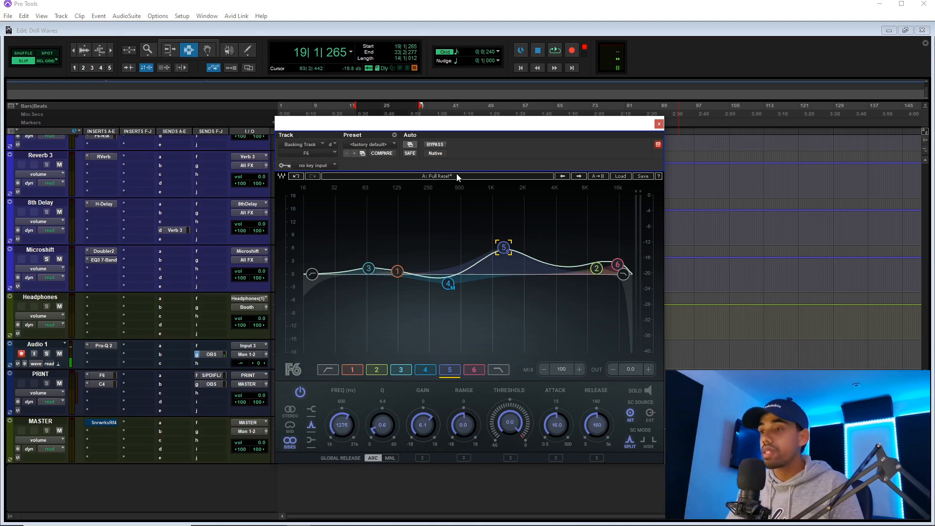
{"action": "left_click_drag", "start_coordinate": [475, 127], "coordinate": [463, 127]}
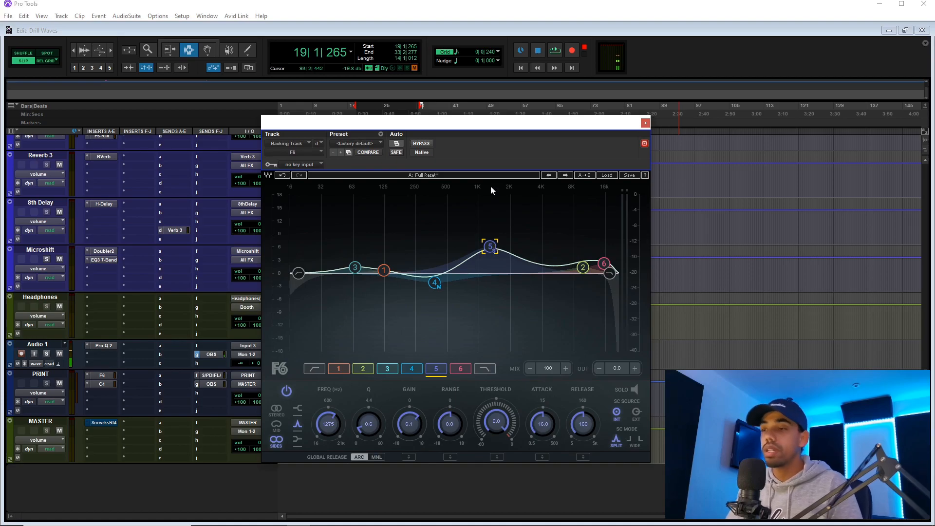
{"action": "left_click_drag", "start_coordinate": [492, 125], "coordinate": [494, 112]}
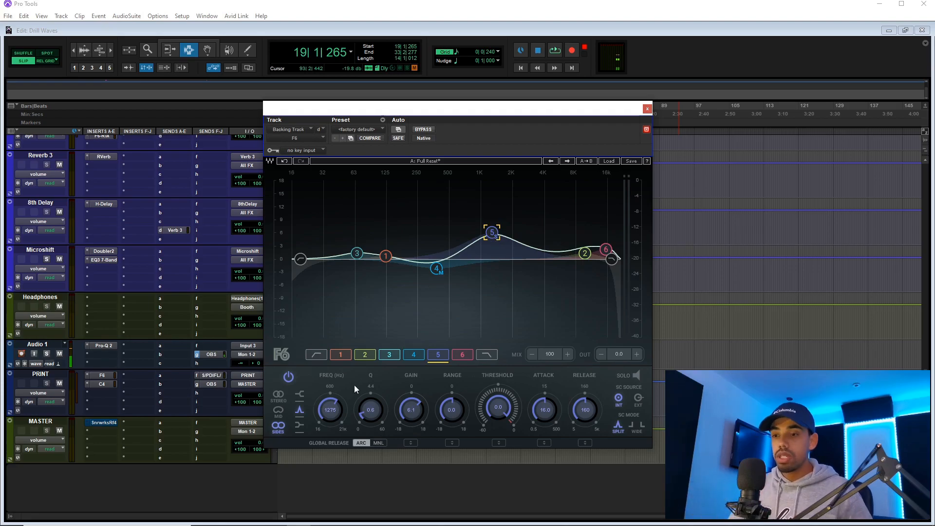
Step: Solo band 5 in the Backing Track's F6 and briefly play the selected section
{"action": "left_click", "coordinate": [636, 375]}
{"action": "key", "text": "space"}
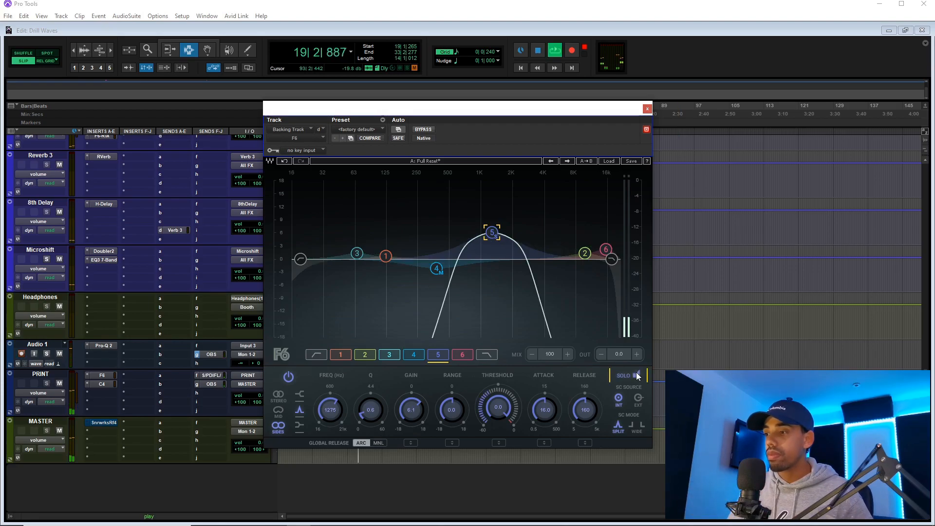
{"action": "key", "text": "space"}
Step: Solo the Backing Track and audition the isolated F6 band 5 over the selected section
{"action": "scroll", "coordinate": [144, 357], "scroll_direction": "up", "scroll_amount": 10}
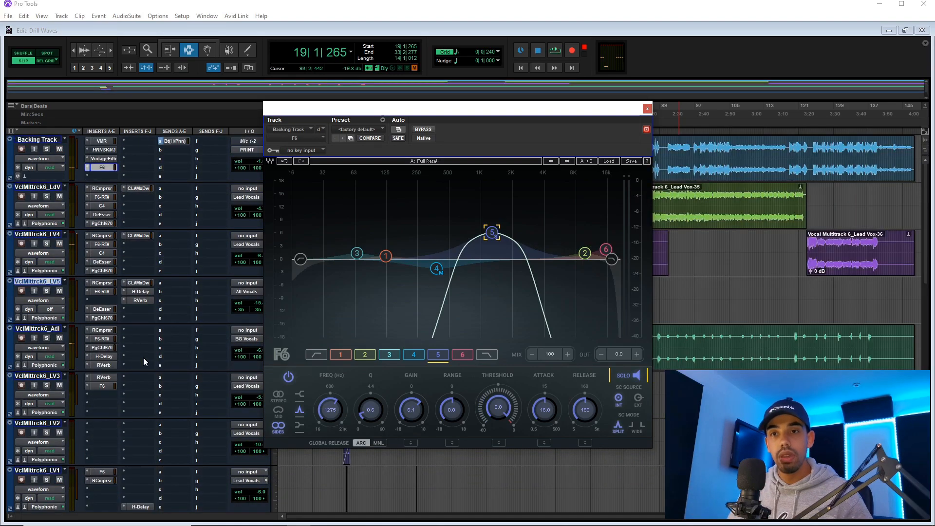
{"action": "left_click_drag", "start_coordinate": [328, 108], "coordinate": [450, 167]}
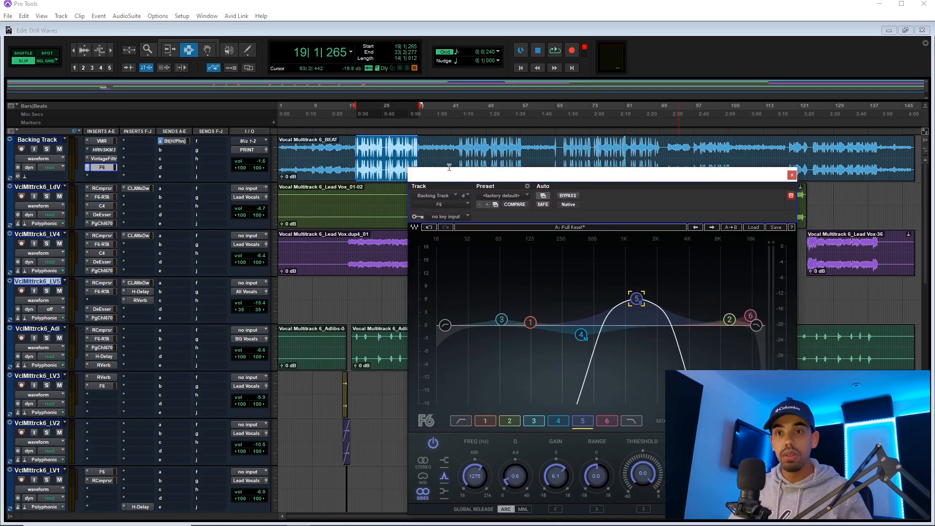
{"action": "left_click", "coordinate": [47, 150]}
{"action": "key", "text": "space"}
{"action": "left_click_drag", "start_coordinate": [538, 175], "coordinate": [451, 160]}
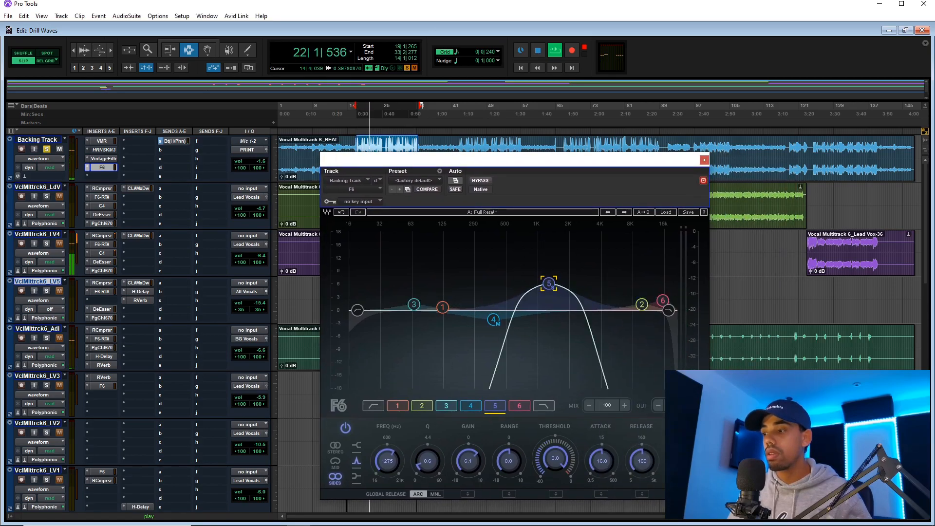
{"action": "key", "text": "space"}
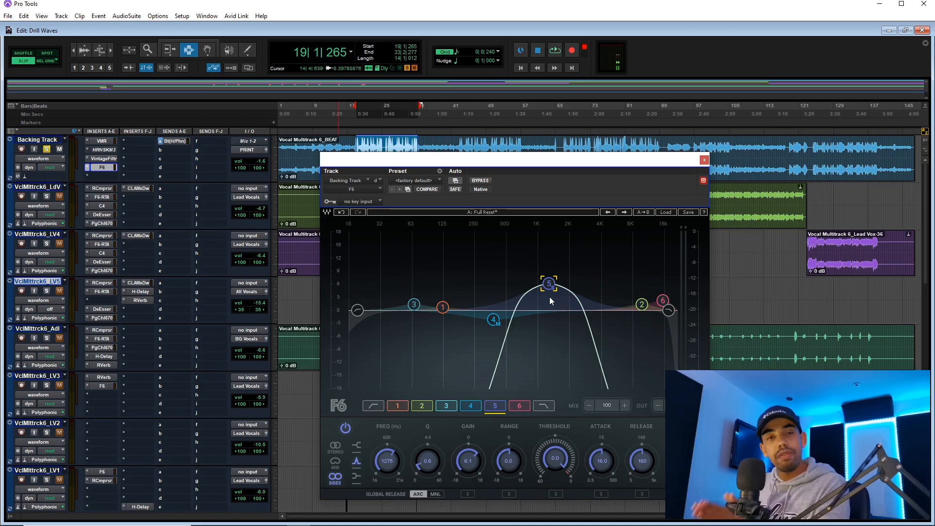
Step: Review the settings of bands 4 and 5 in the Backing Track's F6, and move the plugin window higher
{"action": "left_click", "coordinate": [493, 321]}
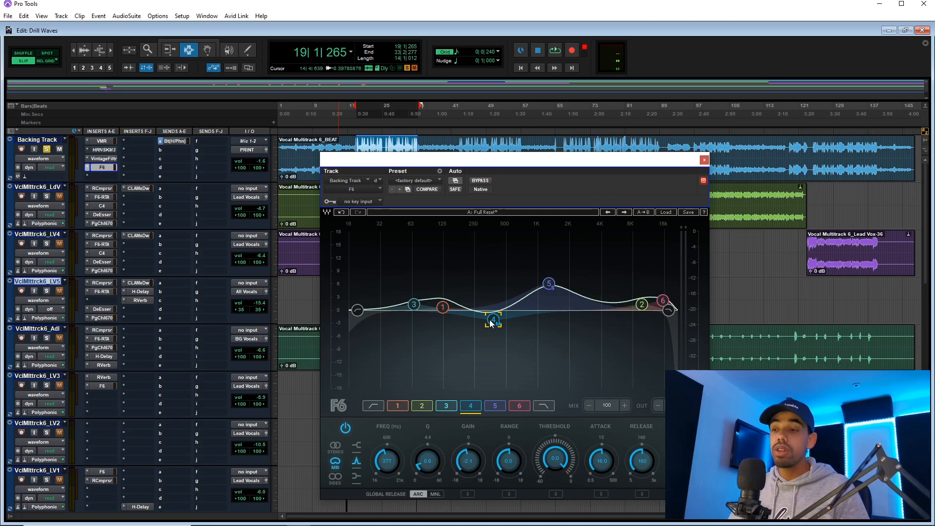
{"action": "left_click", "coordinate": [548, 284]}
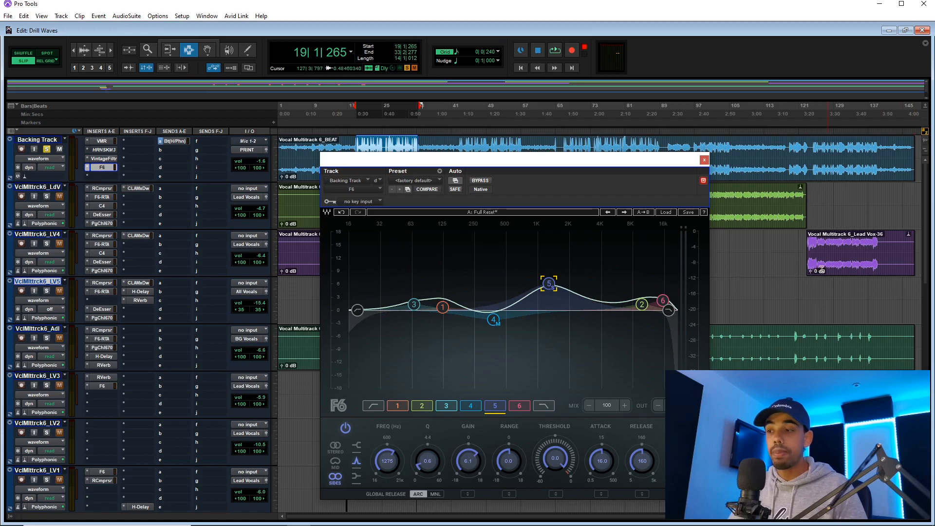
{"action": "left_click_drag", "start_coordinate": [539, 166], "coordinate": [534, 150]}
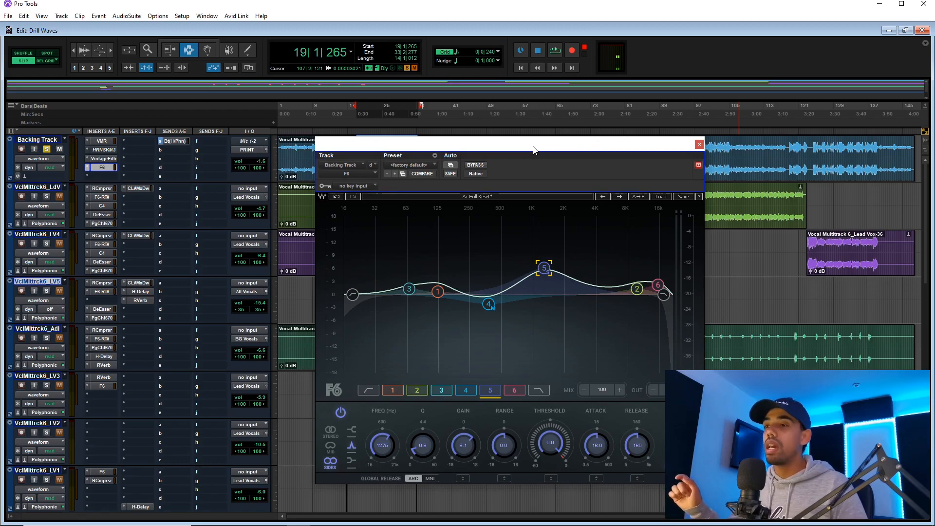
{"action": "left_click_drag", "start_coordinate": [534, 150], "coordinate": [539, 139]}
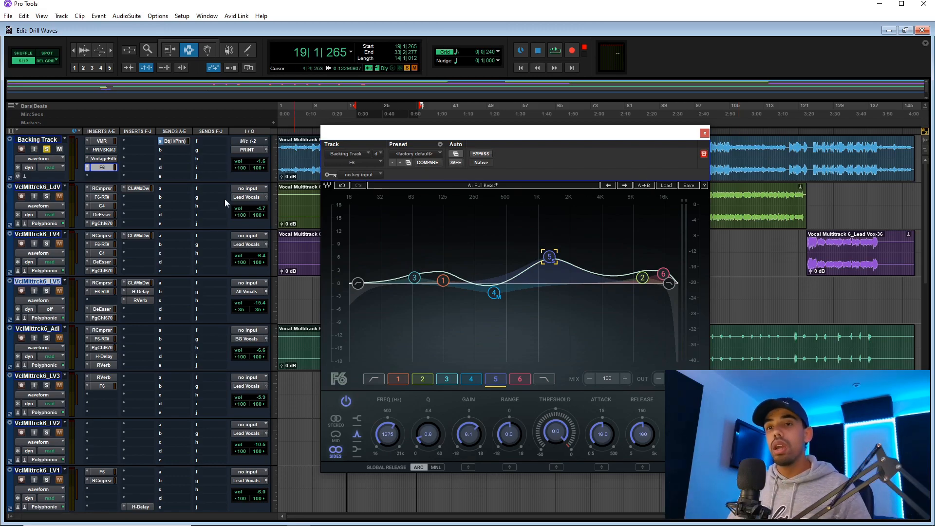
Step: Bypass the Backing Track's F6 and briefly play the selected section without it
{"action": "left_click", "coordinate": [103, 168], "text": "ctrl"}
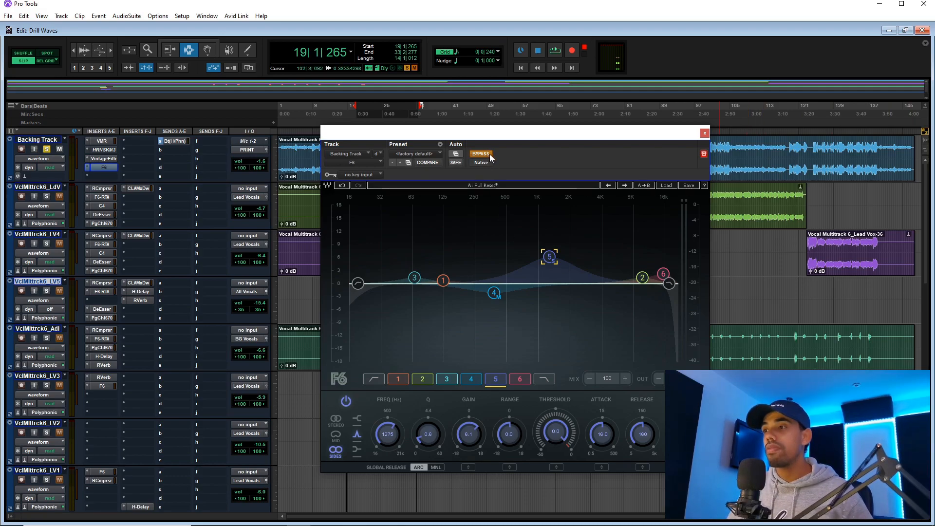
{"action": "key", "text": "space"}
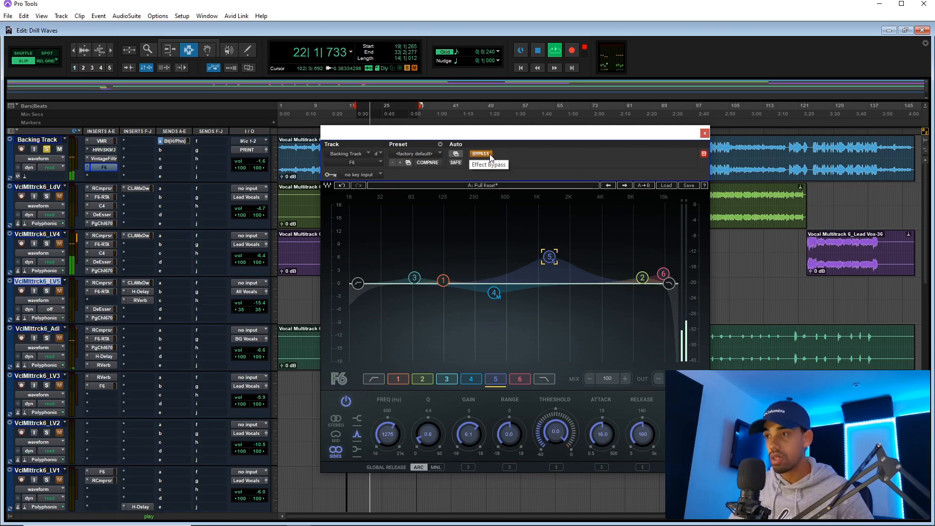
{"action": "key", "text": "space"}
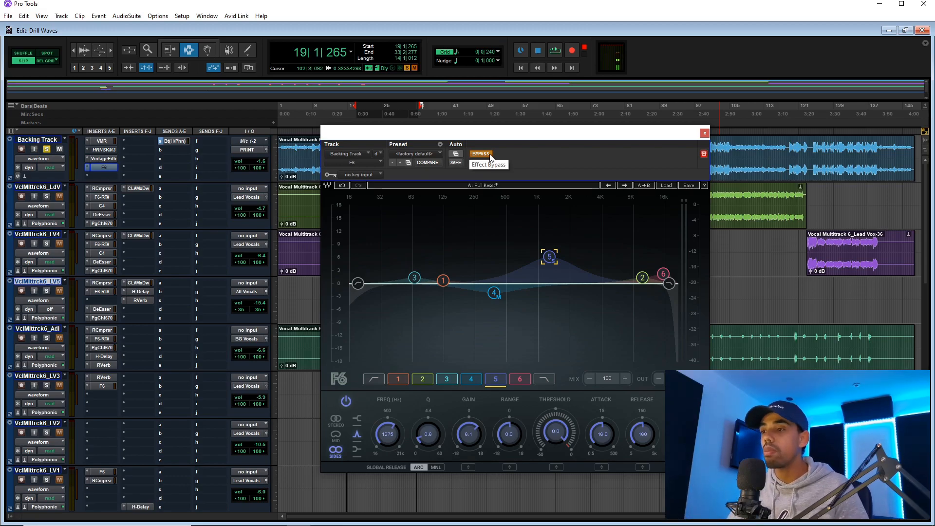
Step: Reactivate the F6 and toggle its bypass during playback to compare the beat with and without it
{"action": "left_click", "coordinate": [481, 154]}
{"action": "key", "text": "space"}
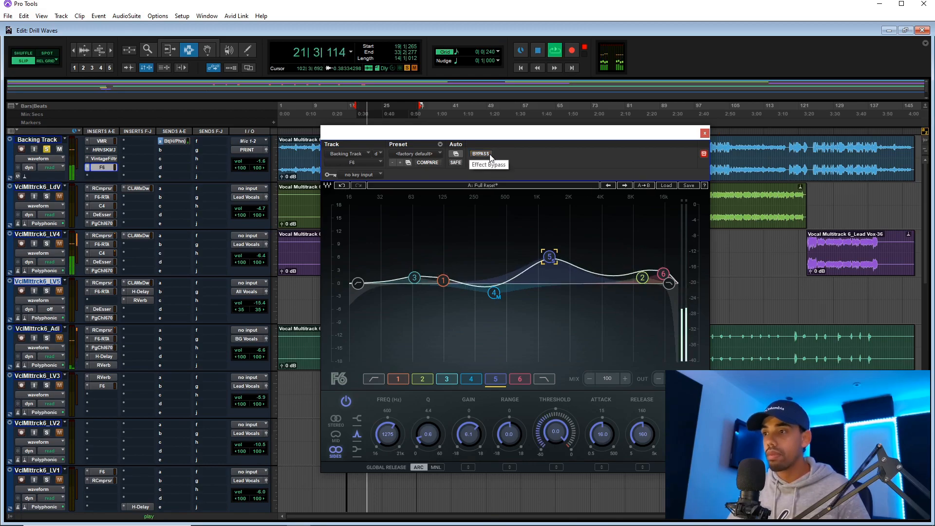
{"action": "left_click", "coordinate": [489, 155]}
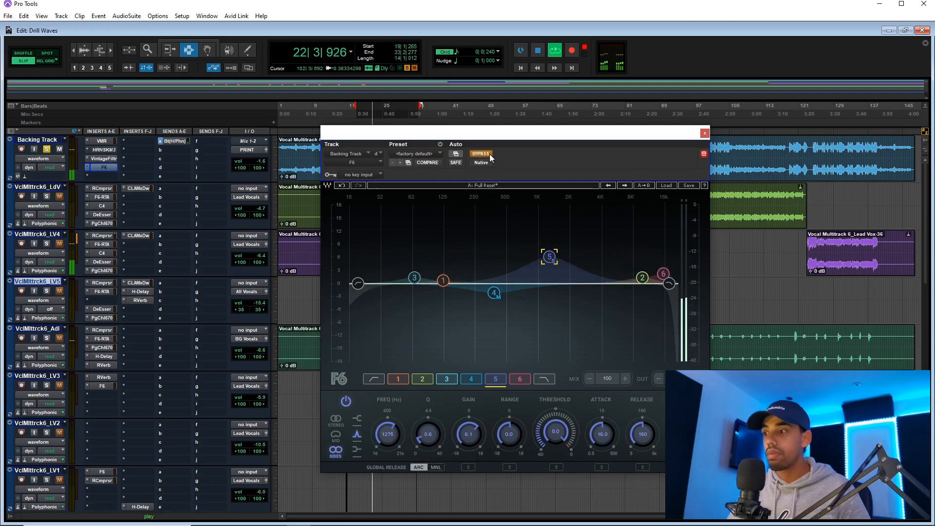
{"action": "left_click", "coordinate": [489, 154]}
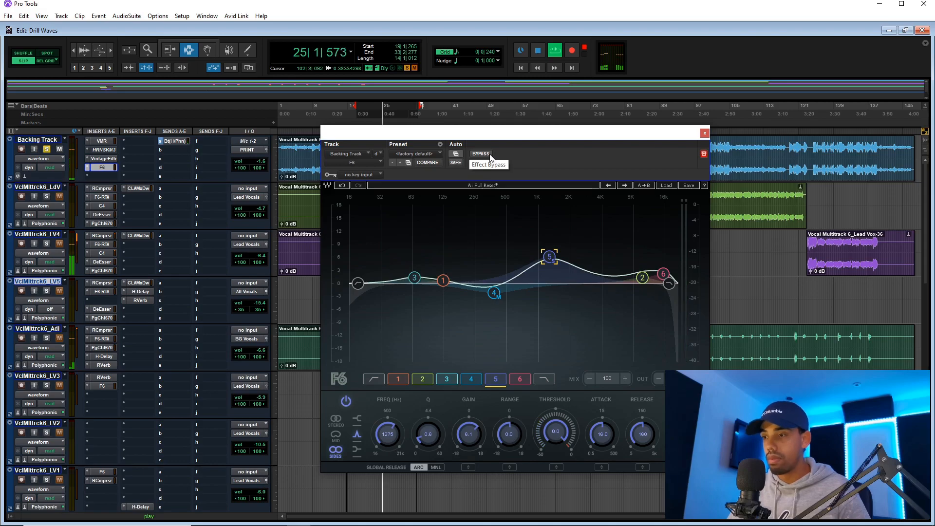
{"action": "key", "text": "space"}
Step: Select F6 band 6 to review its high-frequency boost, and audition the selected section in short passes
{"action": "left_click", "coordinate": [663, 274]}
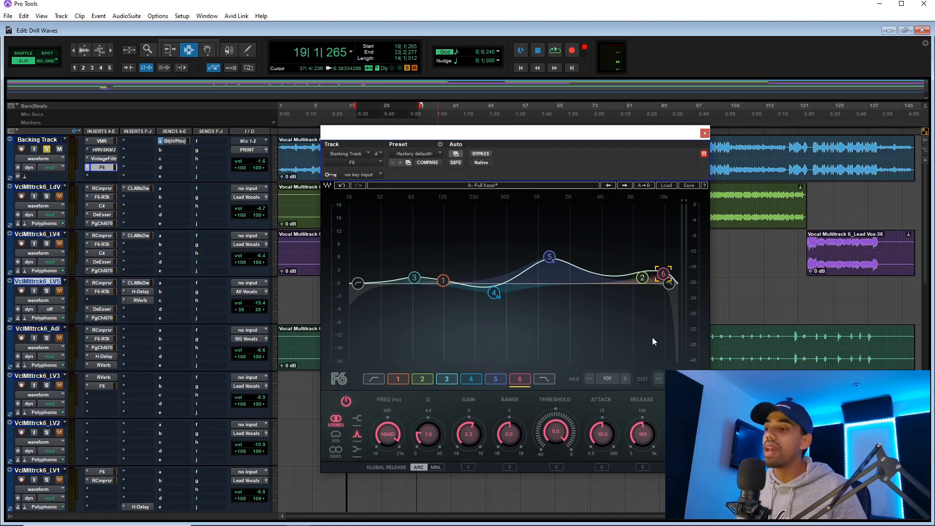
{"action": "key", "text": "space"}
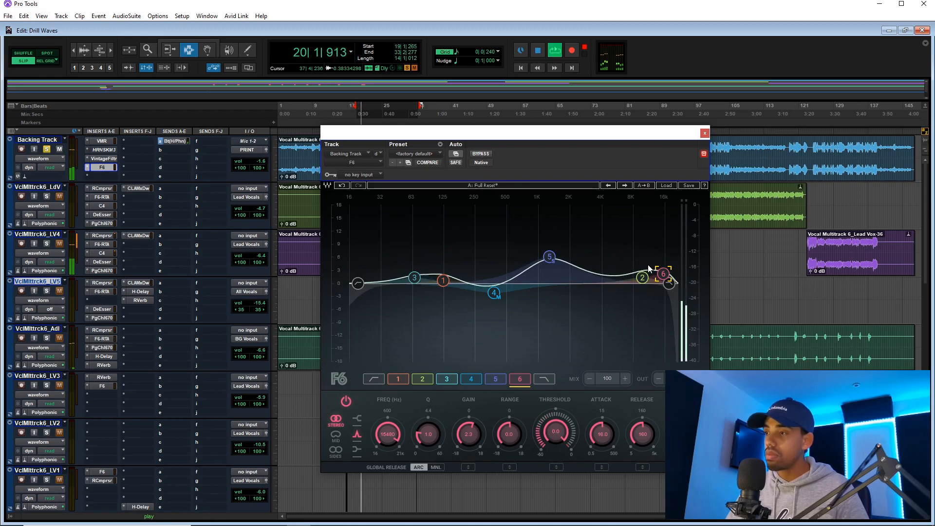
{"action": "key", "text": "space"}
{"action": "key", "text": "space"}
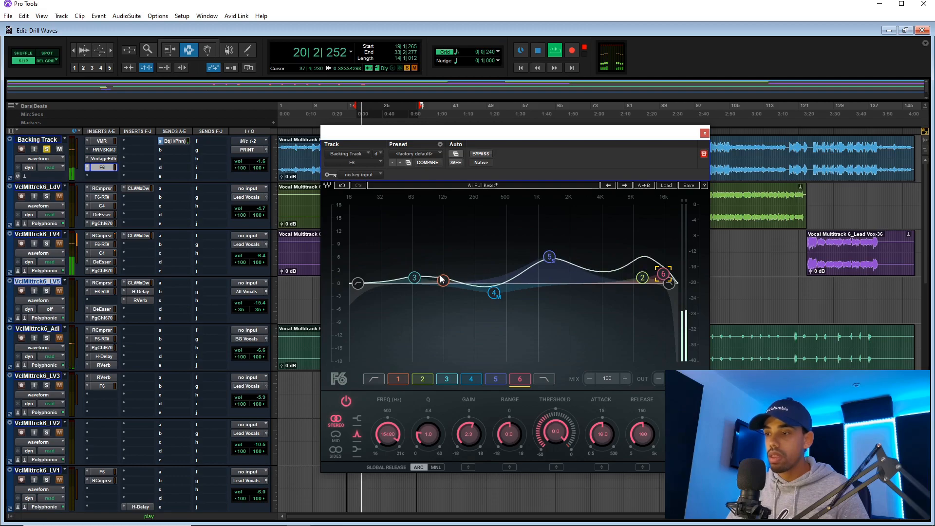
{"action": "key", "text": "space"}
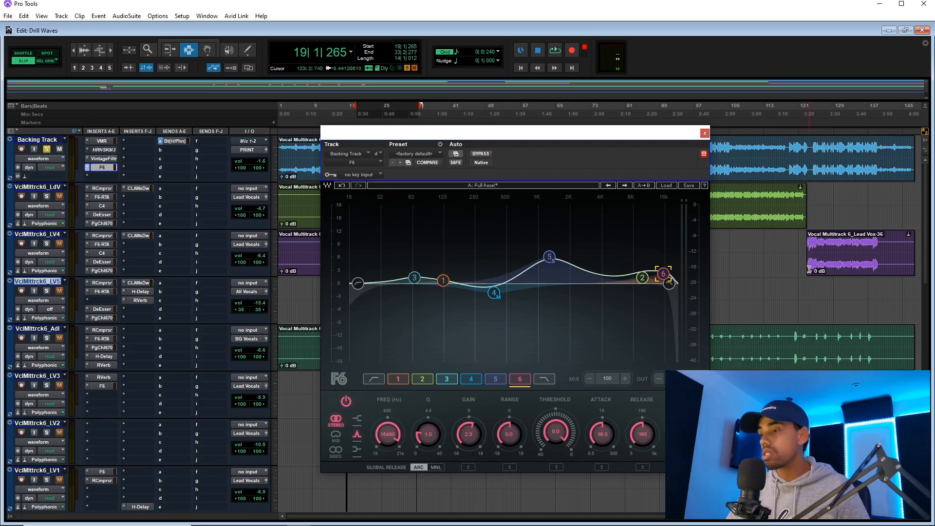
{"action": "key", "text": "space"}
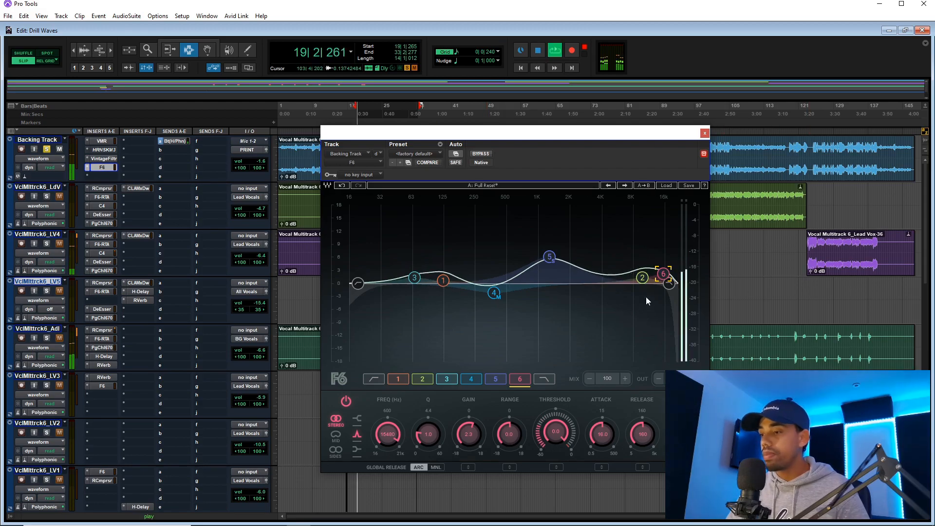
{"action": "key", "text": "space"}
Step: Select F6 band 2 and audition the selected section with the band isolated and with the full EQ
{"action": "left_click", "coordinate": [642, 279]}
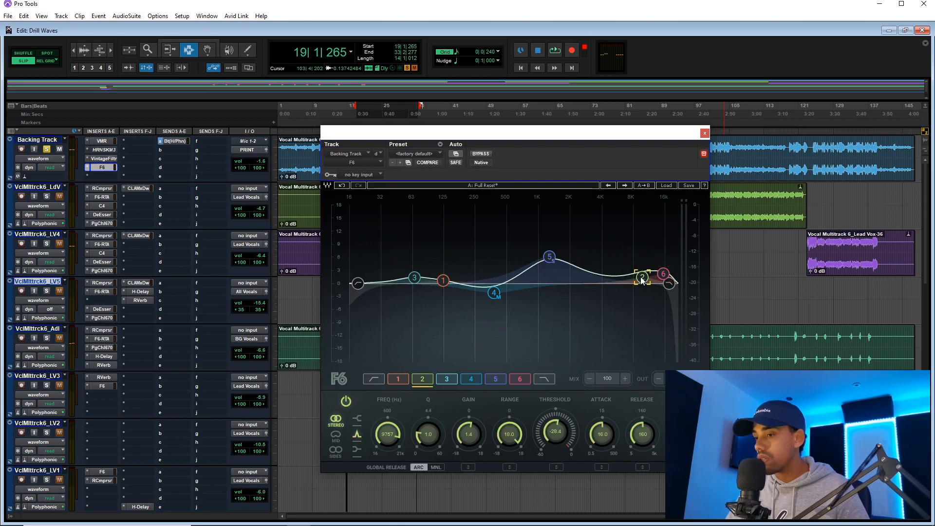
{"action": "key", "text": "space"}
{"action": "left_click", "coordinate": [643, 280], "text": "ctrl+alt"}
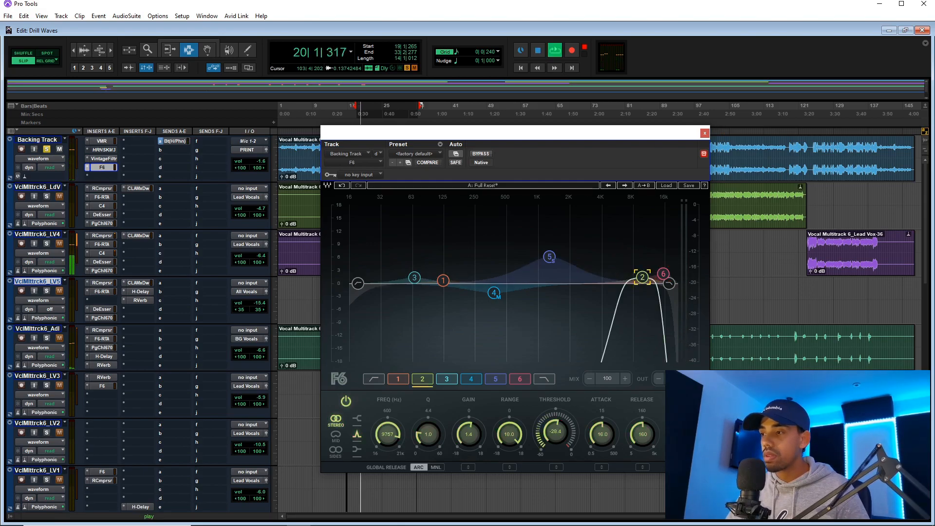
{"action": "key", "text": "space"}
{"action": "key", "text": "space"}
{"action": "key", "text": "space"}
{"action": "key", "text": "space"}
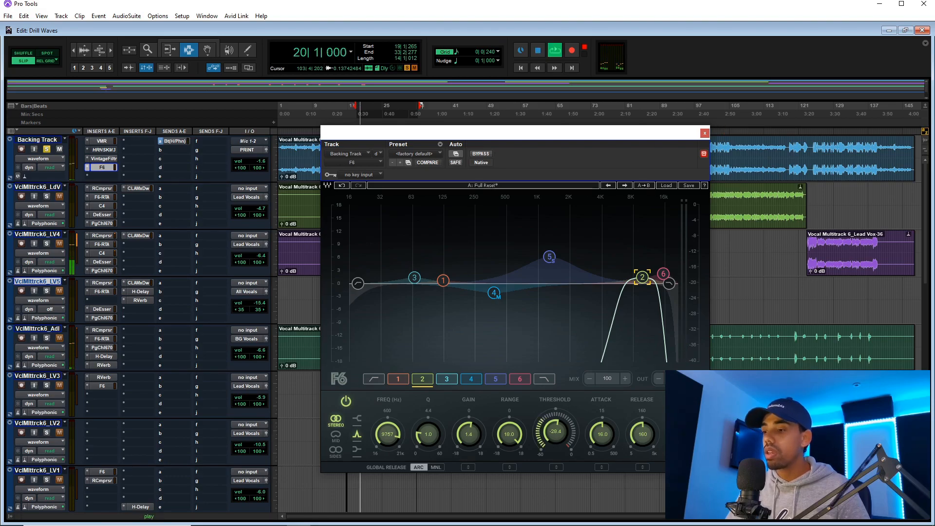
{"action": "key", "text": "space"}
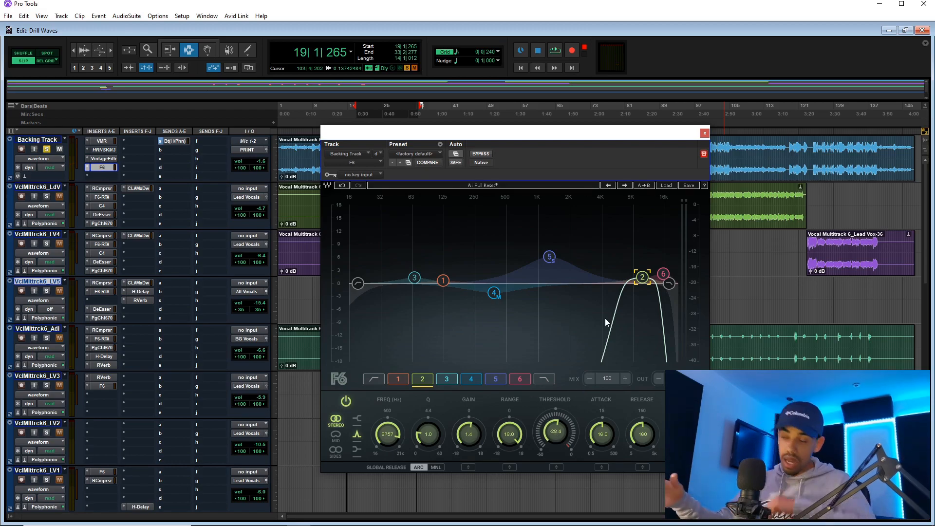
{"action": "key", "text": "space"}
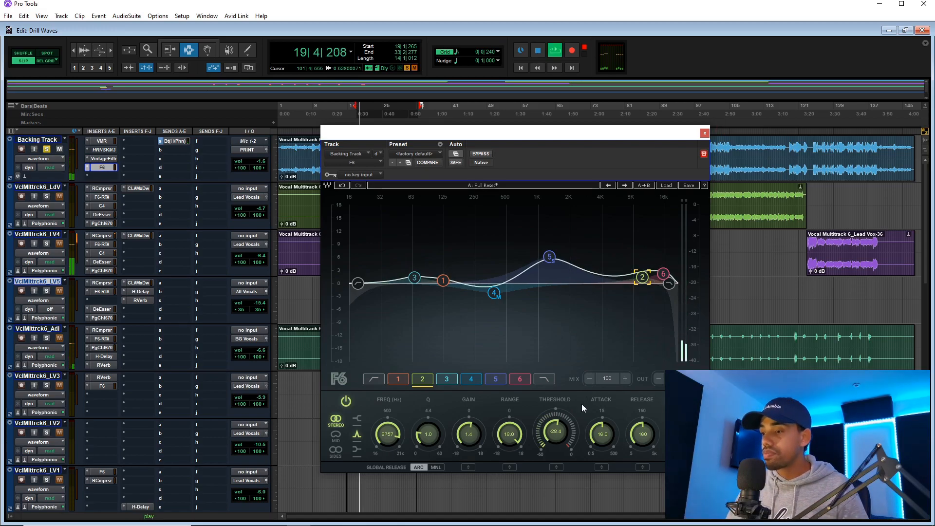
{"action": "key", "text": "space"}
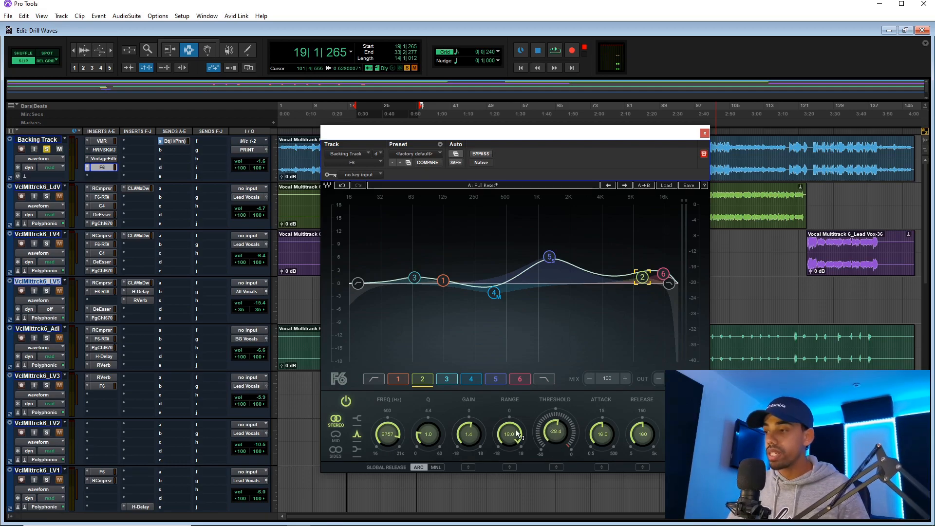
Step: Select F6 band 1 and audition the selected section with the band soloed and unsoloed
{"action": "key", "text": "space"}
{"action": "left_click", "coordinate": [443, 281]}
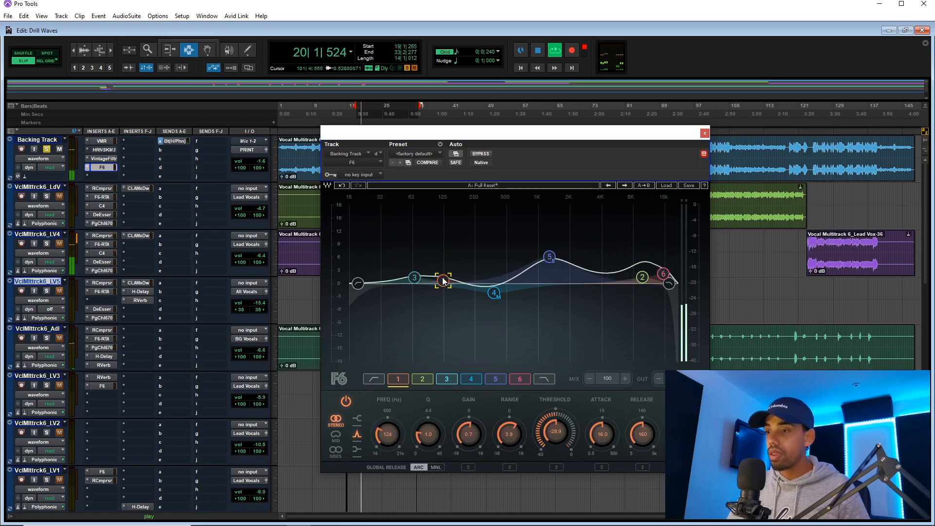
{"action": "left_click", "coordinate": [688, 404]}
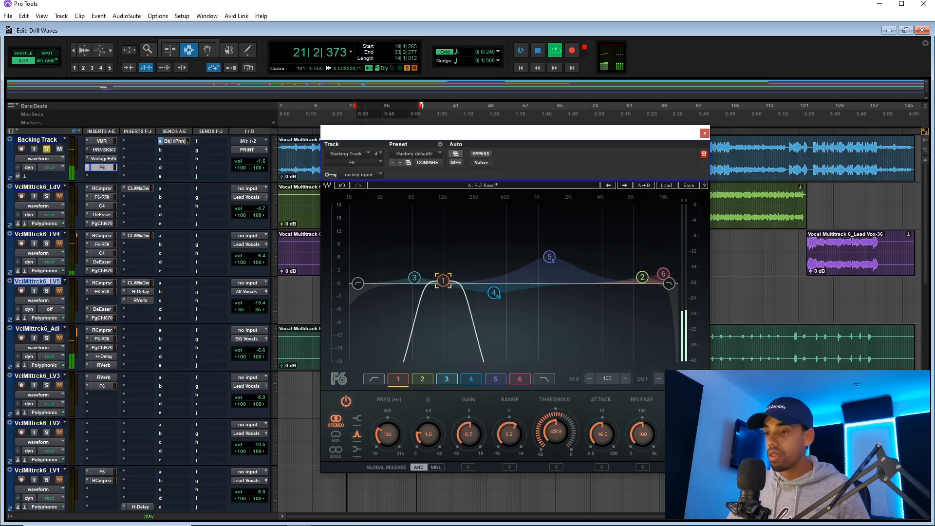
{"action": "key", "text": "space"}
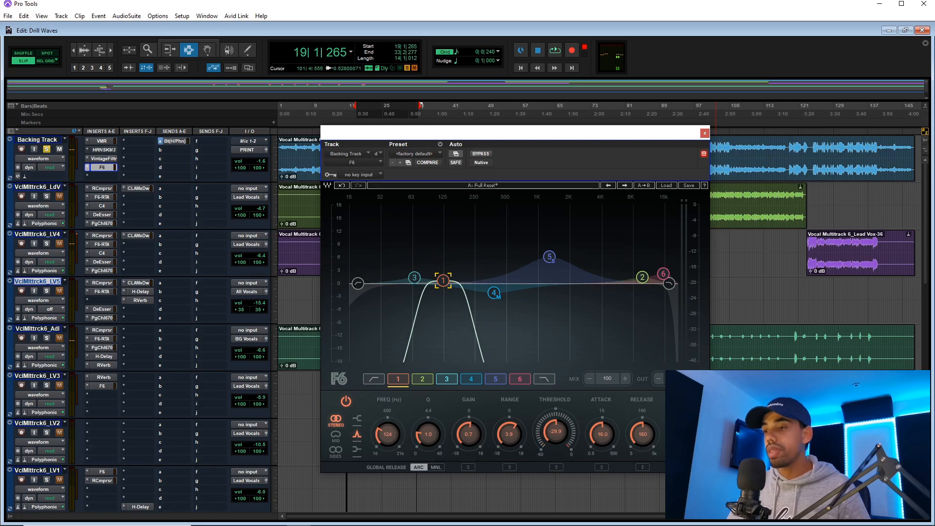
{"action": "key", "text": "space"}
{"action": "left_click", "coordinate": [687, 404]}
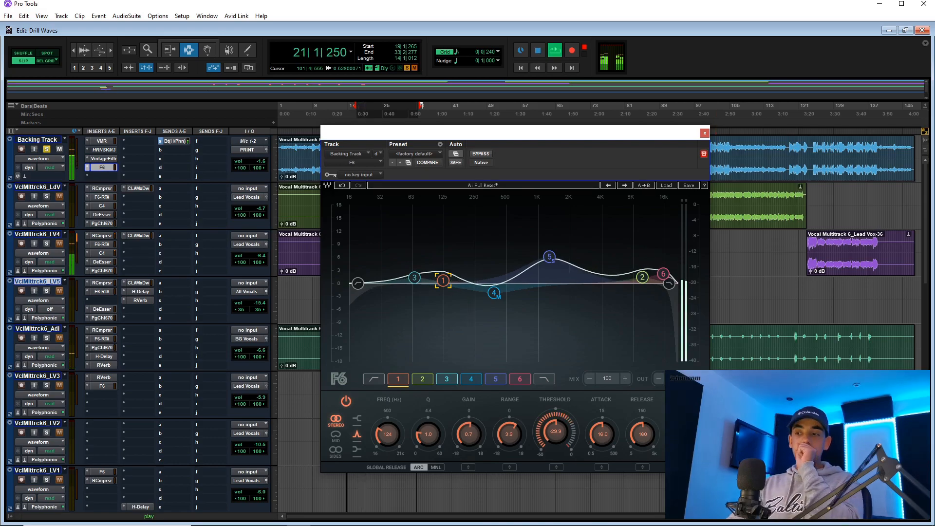
{"action": "key", "text": "space"}
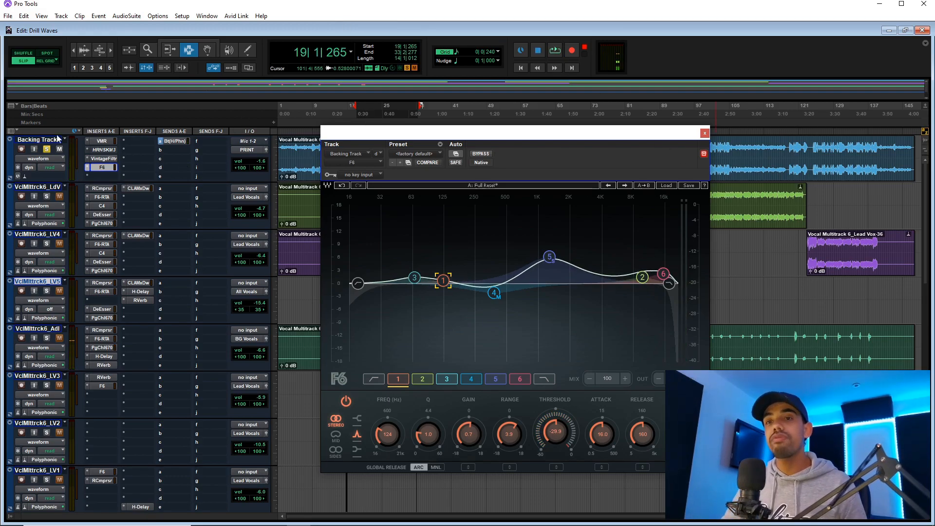
Step: Close the F6 plugin window and switch to the Mix window
{"action": "left_click", "coordinate": [705, 134]}
{"action": "key", "text": "ctrl+equal"}
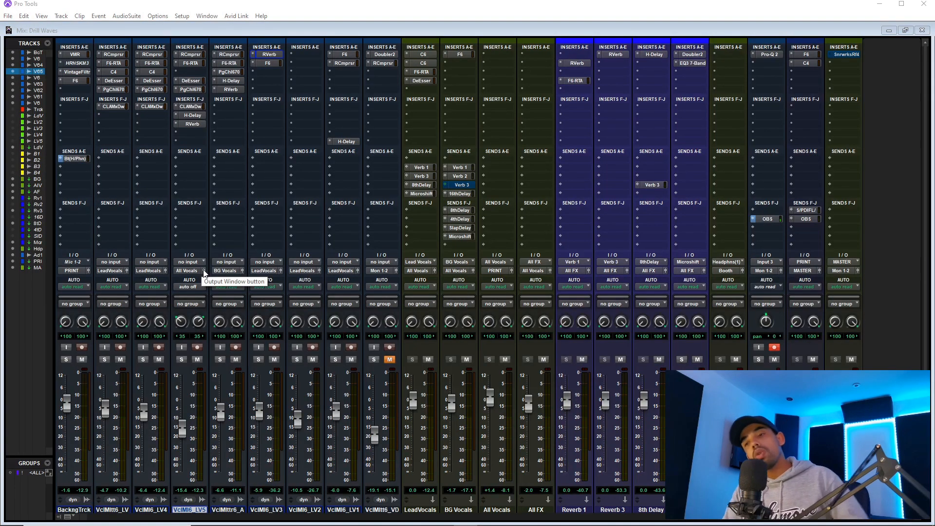